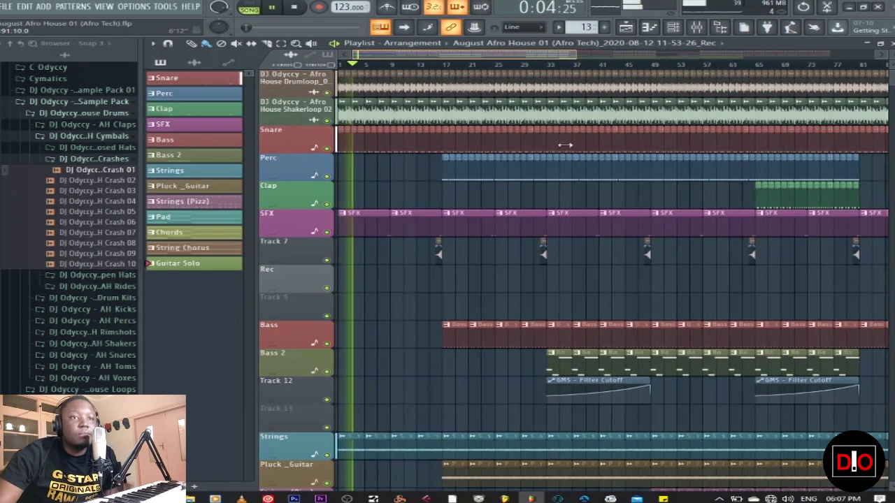
# Review the playlist arrangement during playback, from the drum loops and percussion down to the Guitar Solo track.
pyautogui.scroll(-1, 434, 196)
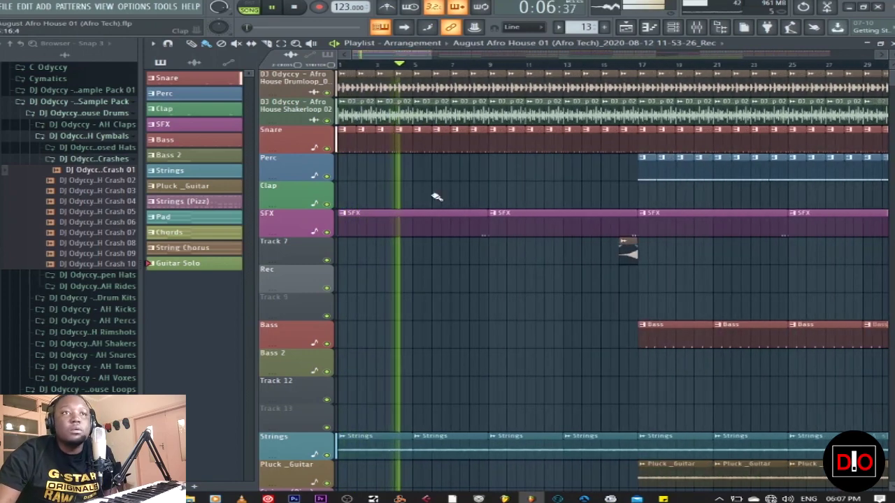
pyautogui.scroll(-4, 524, 265)
pyautogui.scroll(4, 462, 183)
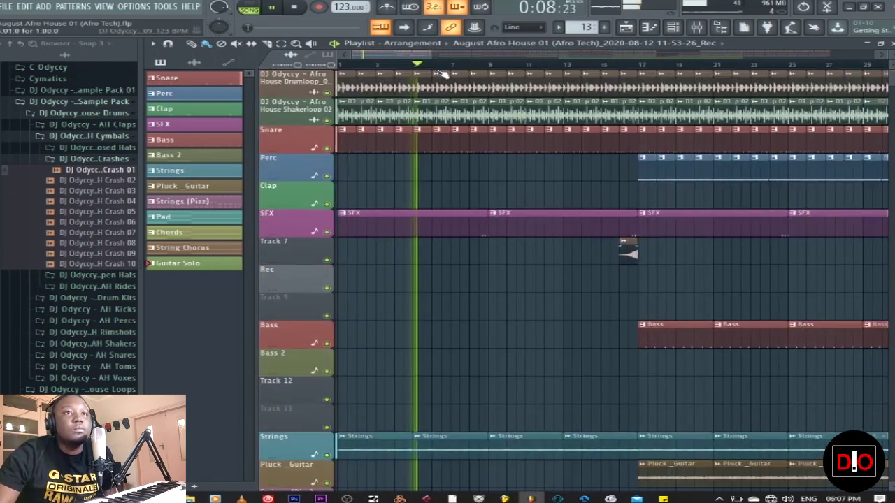
pyautogui.moveTo(432, 58); pyautogui.dragTo(509, 56)
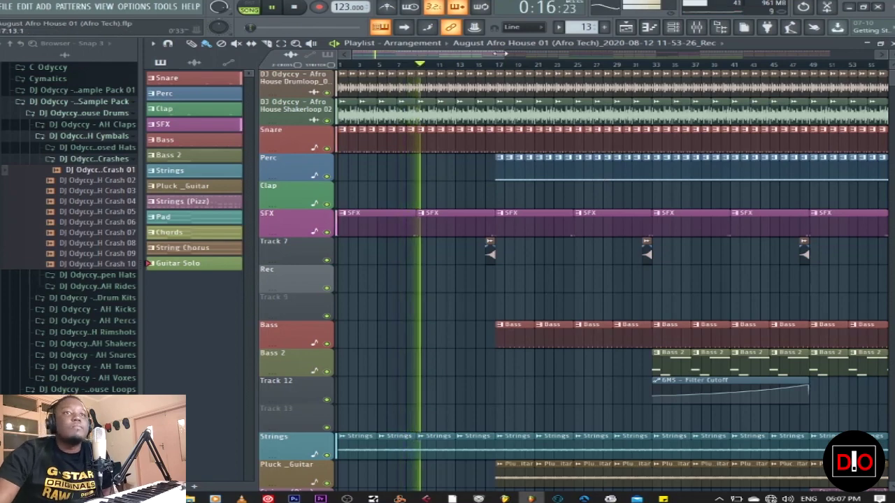
pyautogui.moveTo(497, 53); pyautogui.dragTo(860, 67)
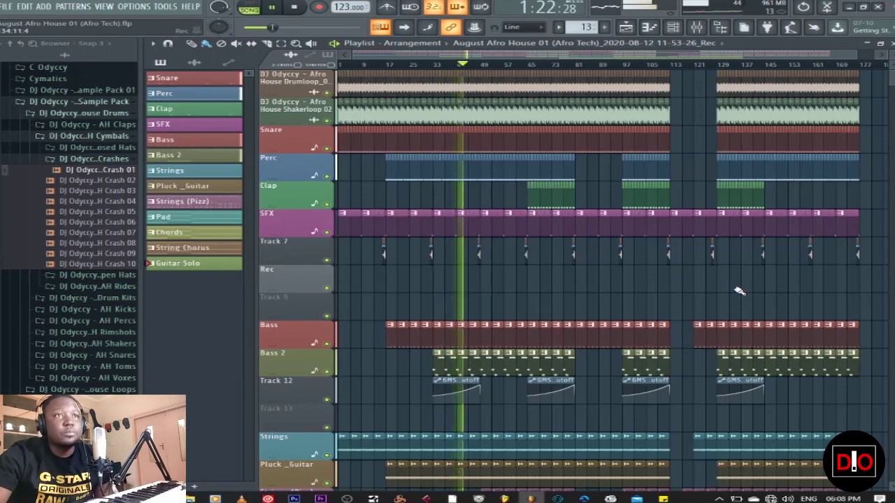
pyautogui.scroll(-5, 690, 322)
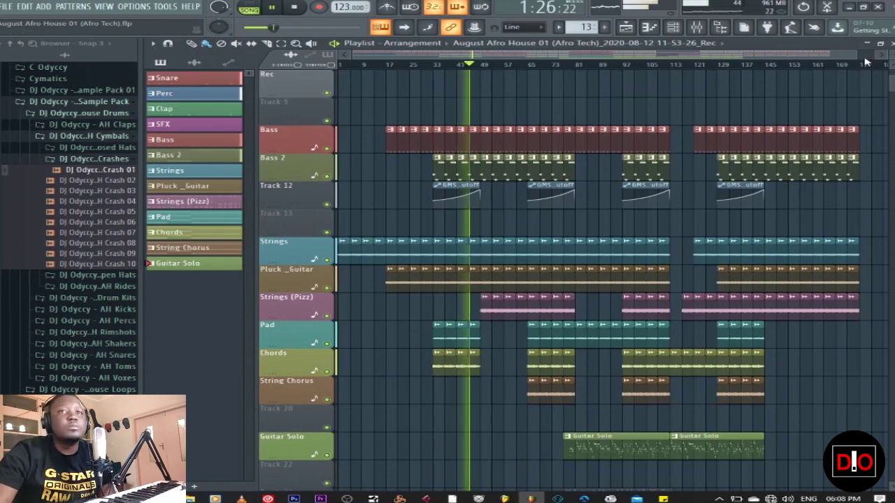
pyautogui.moveTo(858, 58); pyautogui.dragTo(622, 62)
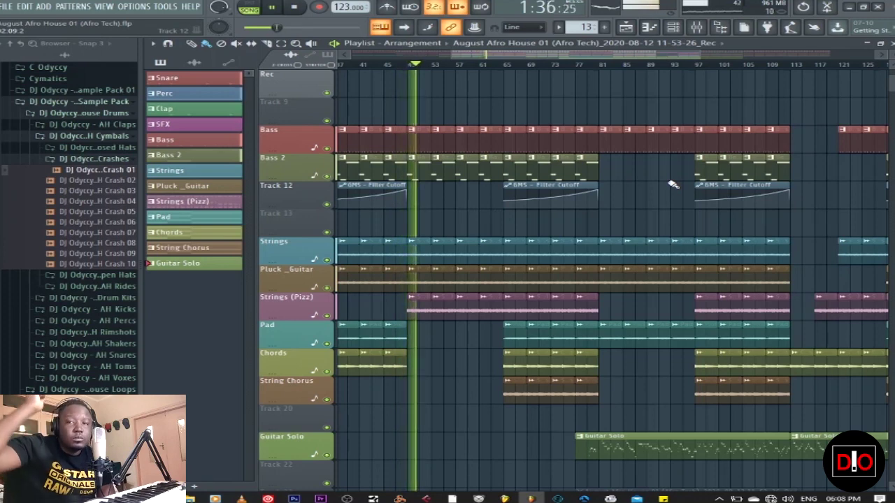
pyautogui.scroll(2, 673, 185)
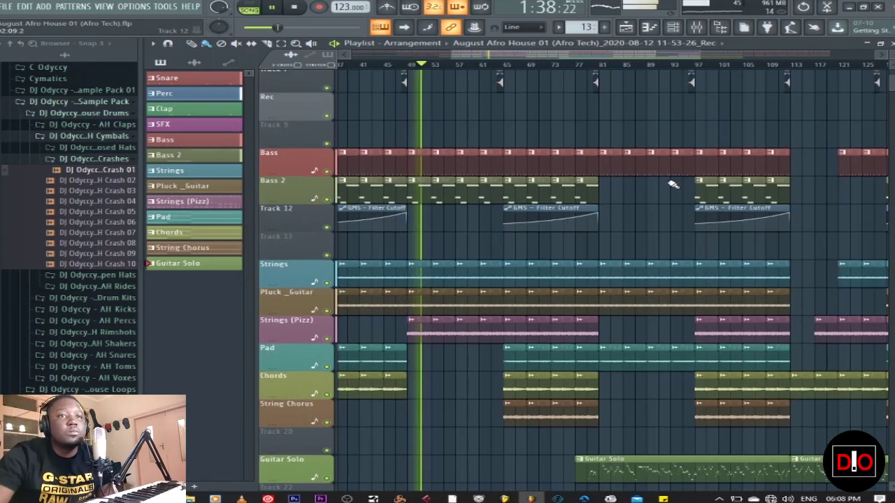
pyautogui.scroll(2, 673, 184)
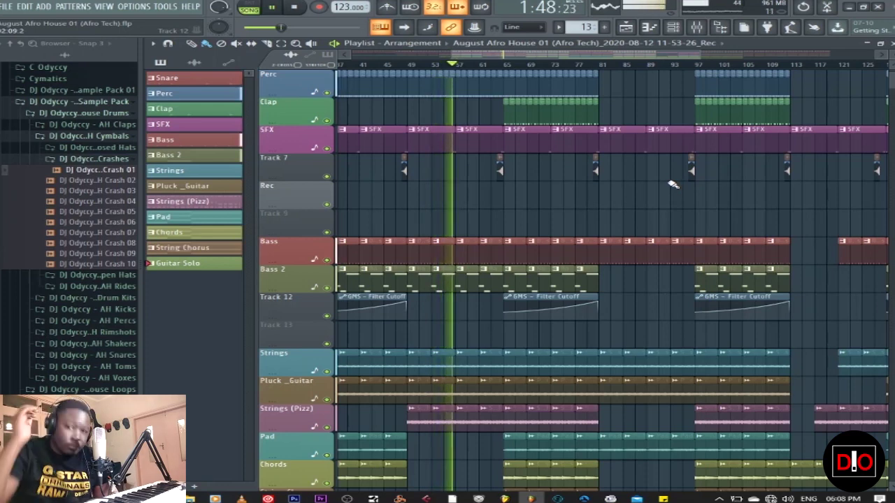
pyautogui.scroll(-3, 672, 183)
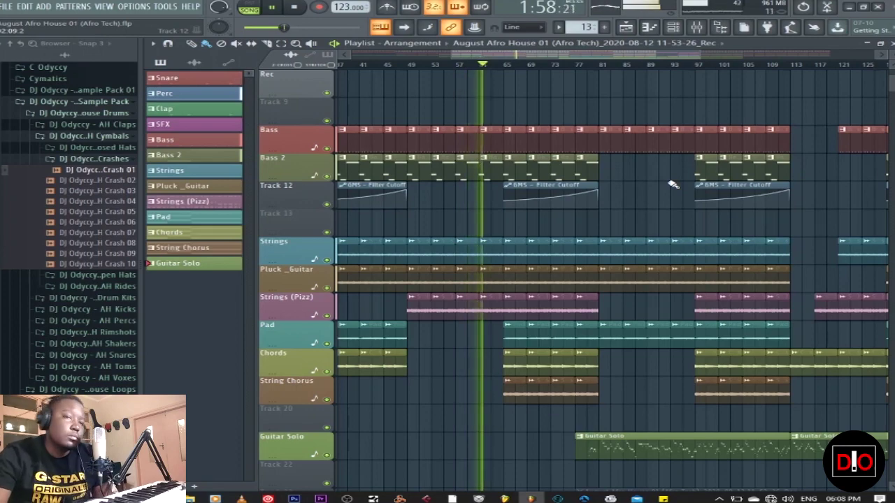
pyautogui.scroll(-5, 670, 185)
pyautogui.scroll(5, 669, 190)
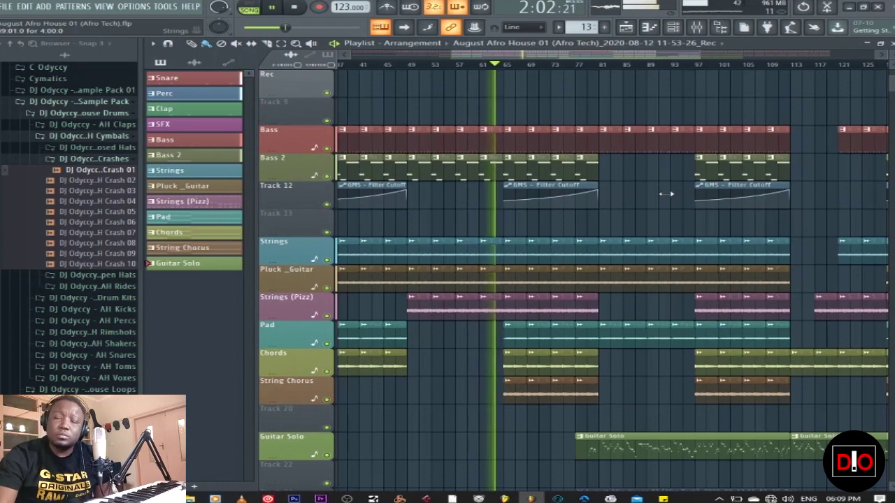
pyautogui.scroll(5, 670, 194)
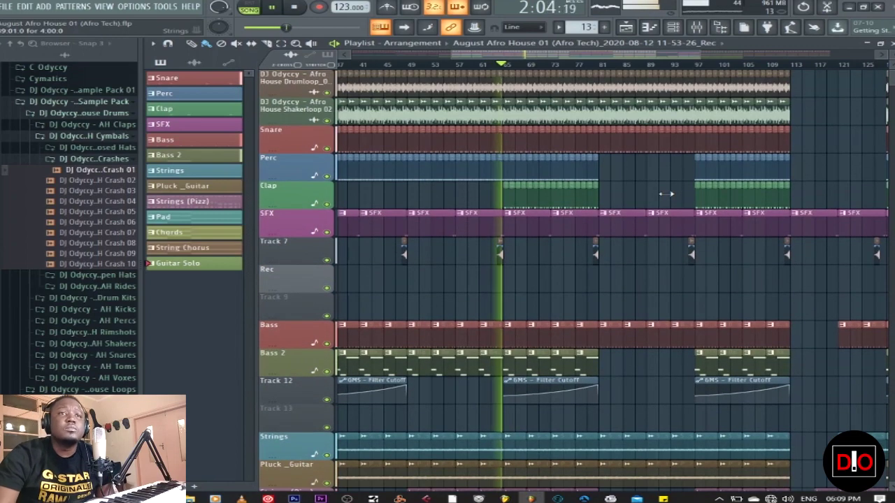
pyautogui.scroll(-3, 670, 194)
pyautogui.scroll(-4, 665, 193)
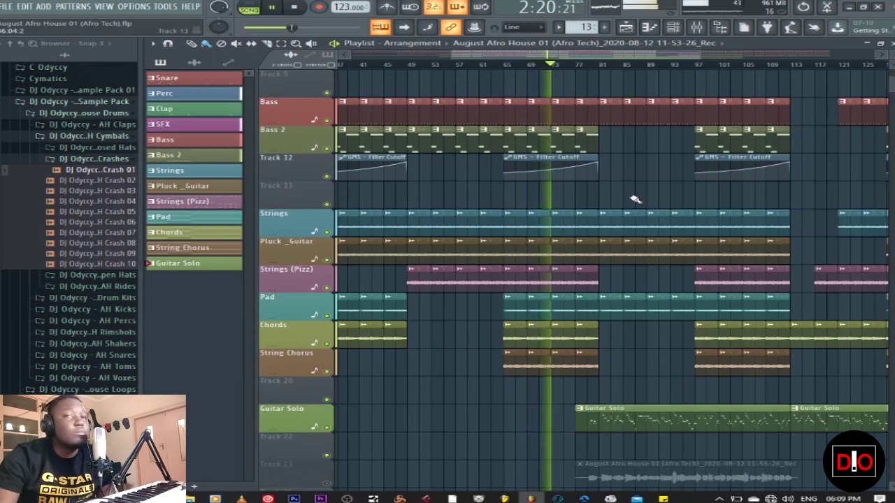
pyautogui.scroll(1, 634, 199)
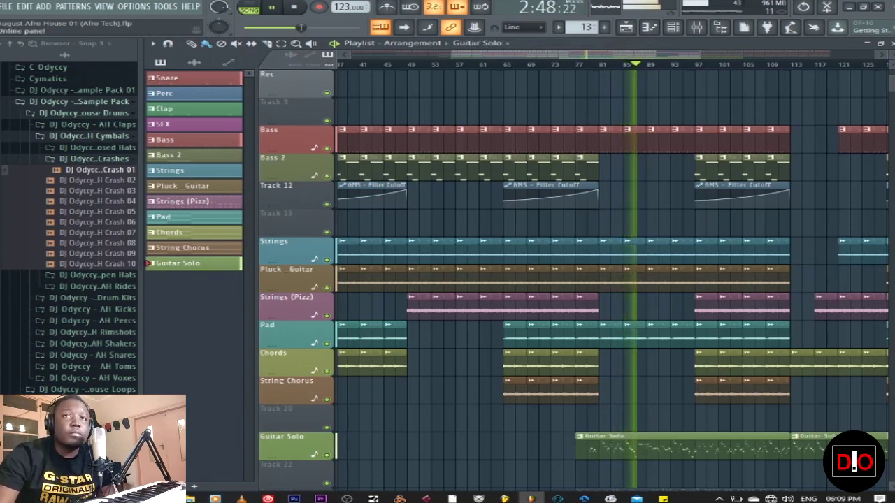
# View the RealLPC guitar instrument's settings from the channel rack, and close its window.
pyautogui.press('F9')
pyautogui.click(555, 144)
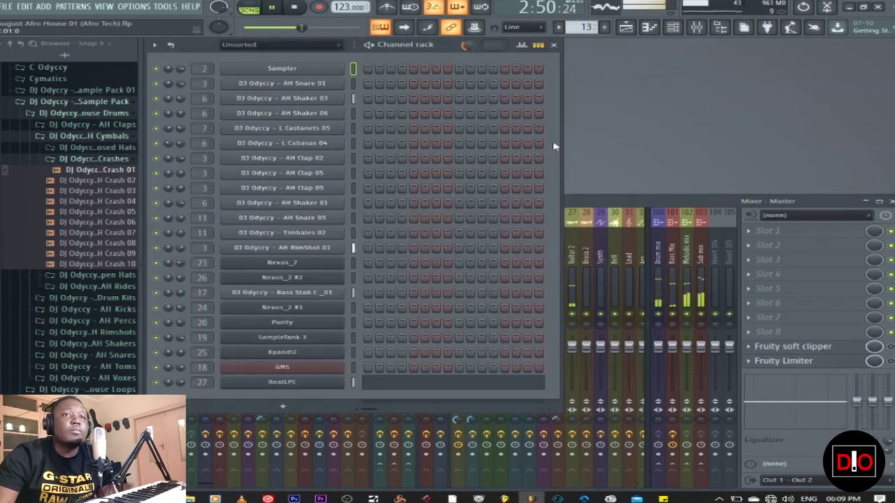
pyautogui.click(299, 384)
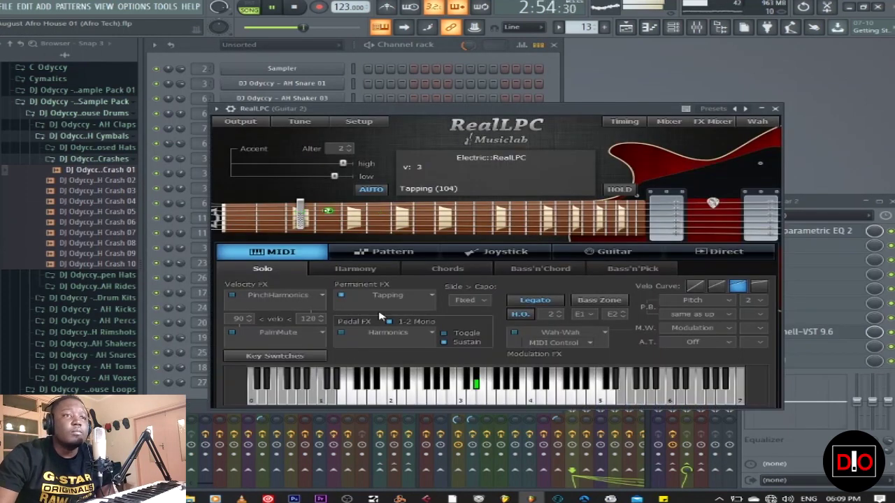
pyautogui.click(775, 109)
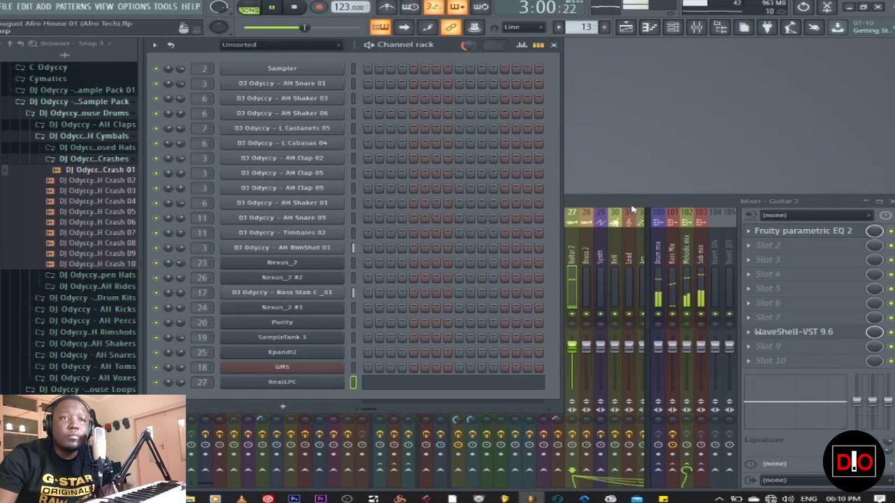
# Lower the Guitar 2 track's volume slightly in the mixer and return to the playlist.
pyautogui.click(631, 208)
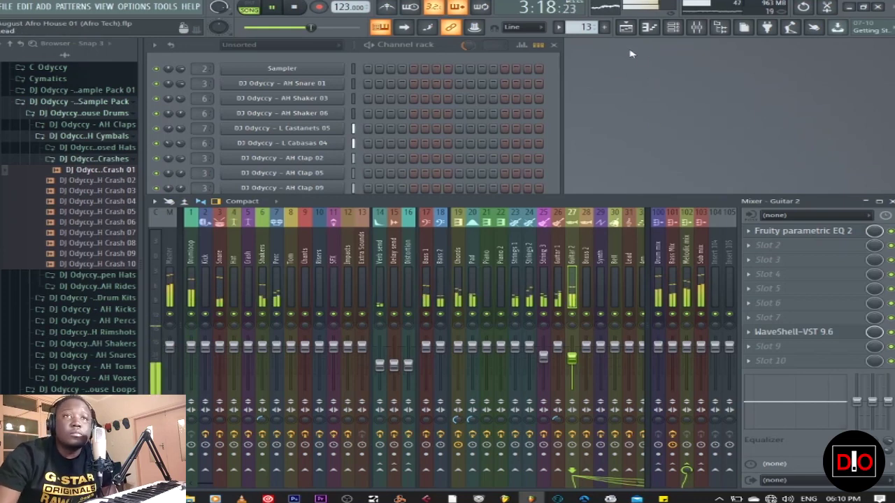
pyautogui.click(553, 143)
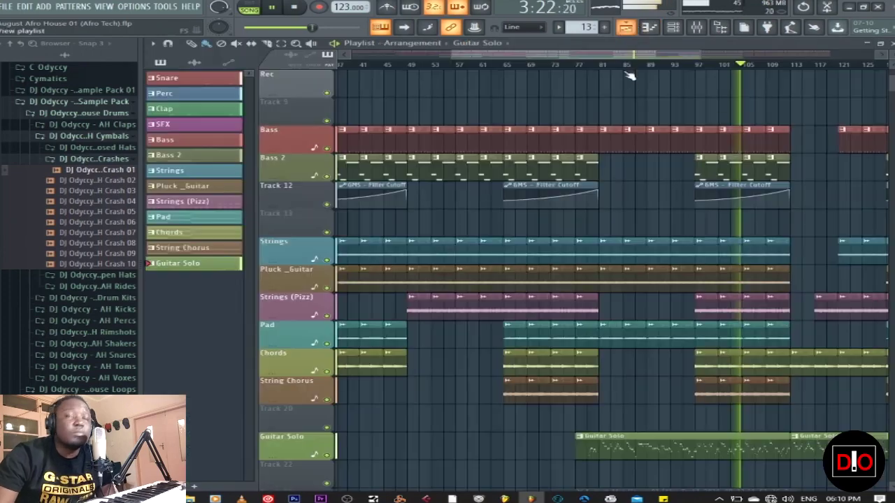
pyautogui.click(626, 27)
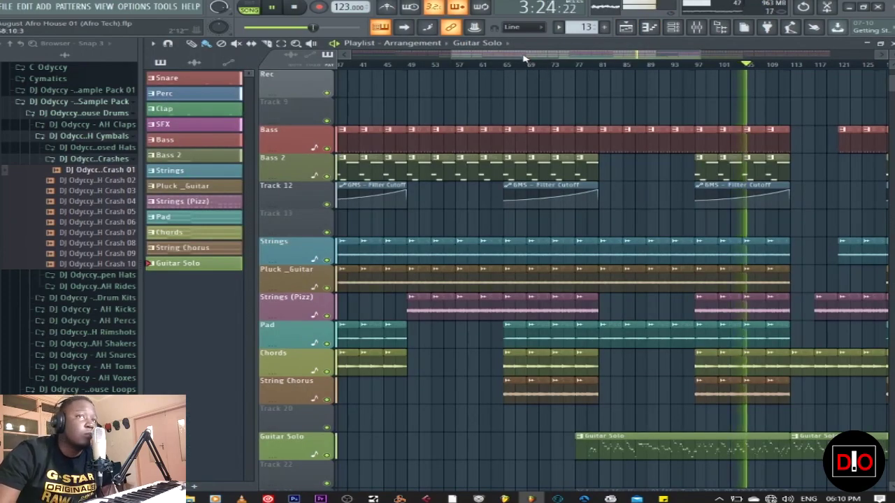
# Examine the clip layout of the intro and the later sections across the drum, bass, strings, chords and Guitar Solo tracks.
pyautogui.scroll(5, 681, 201)
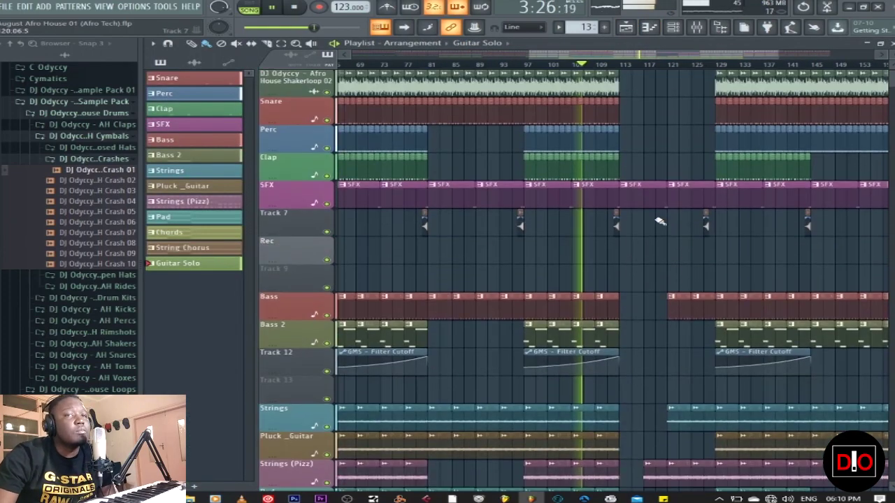
pyautogui.scroll(-3, 645, 235)
pyautogui.scroll(-1, 648, 257)
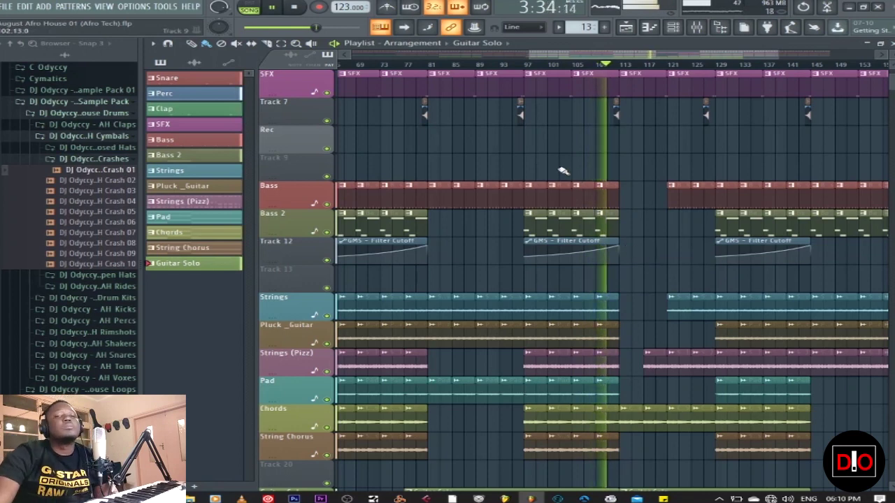
pyautogui.scroll(-5, 559, 173)
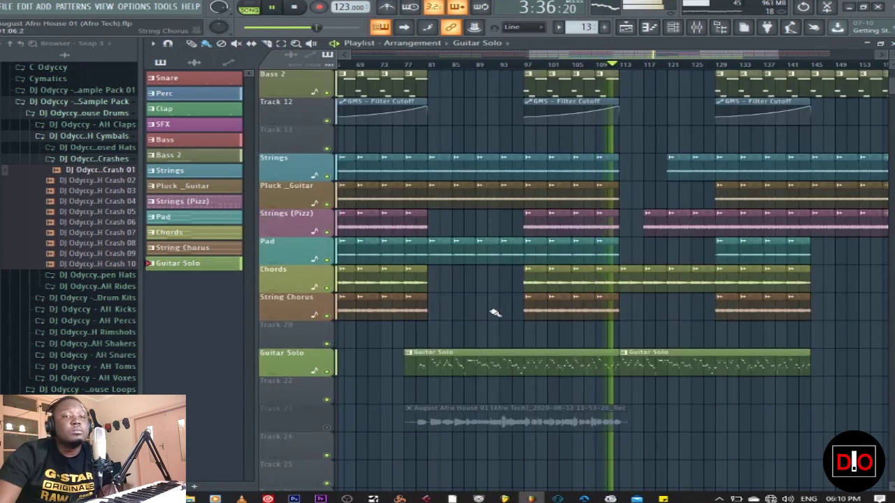
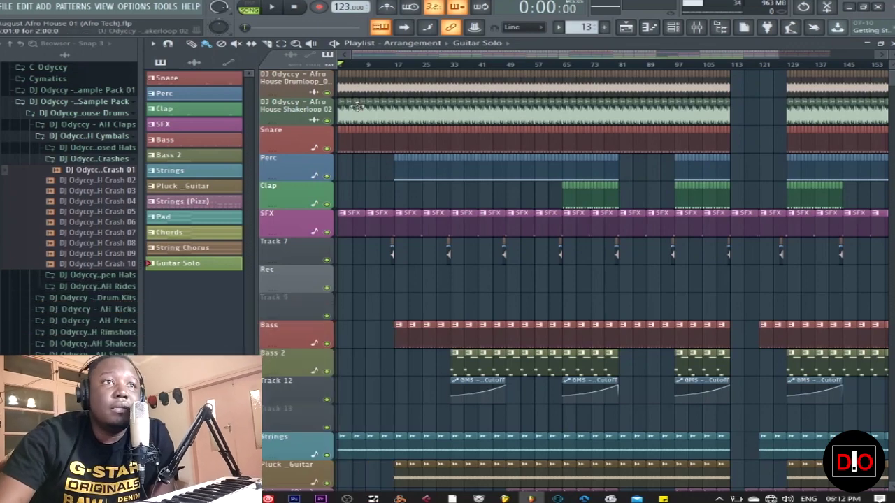
pyautogui.moveTo(776, 54); pyautogui.dragTo(405, 59)
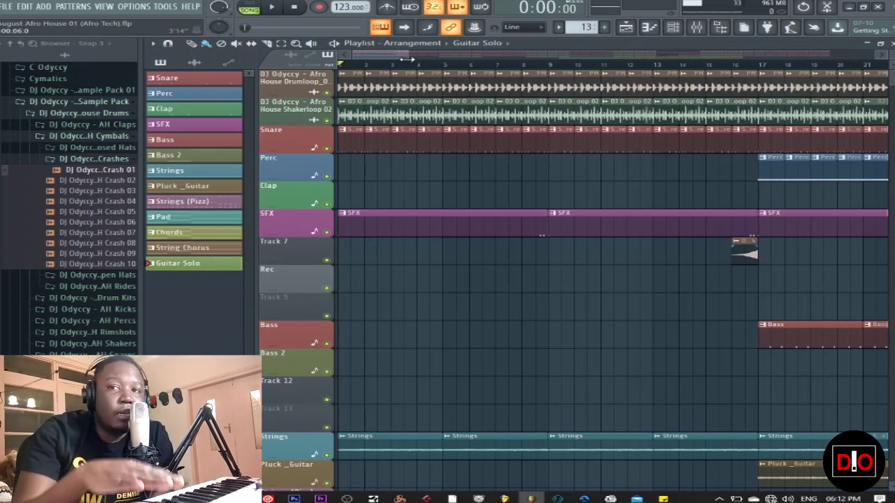
pyautogui.scroll(-5, 416, 261)
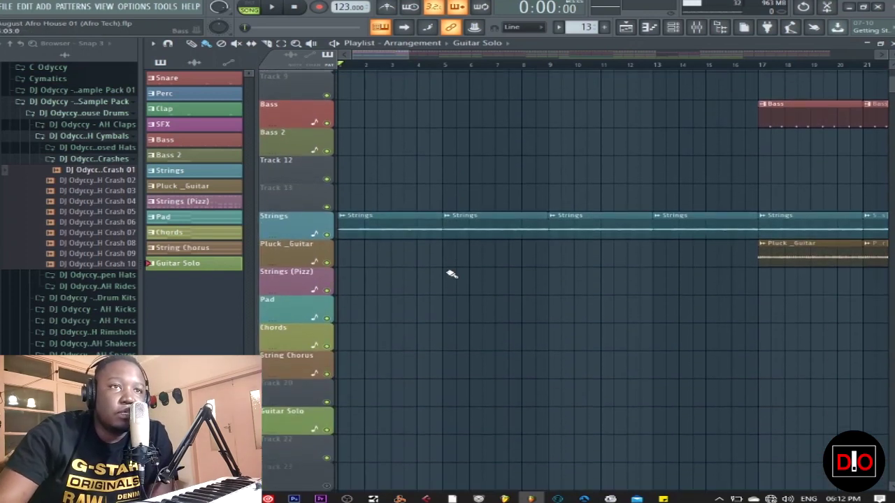
pyautogui.moveTo(411, 57); pyautogui.dragTo(885, 57)
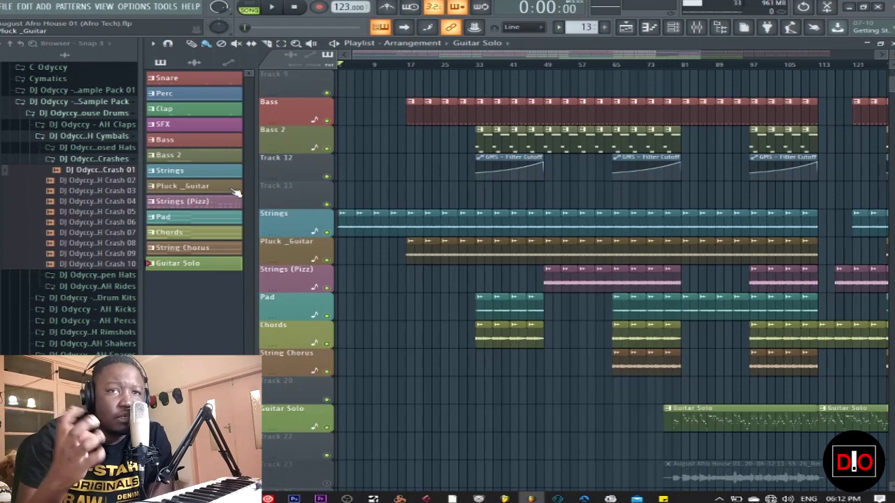
# Open the sample settings of the Afro House Drumloop_09_123 BPM clip on the first playlist track.
pyautogui.scroll(6, 391, 196)
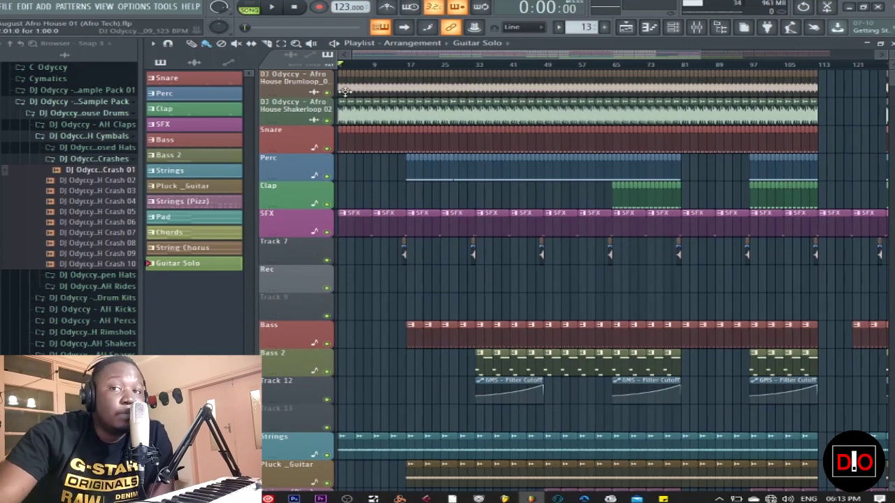
pyautogui.click(345, 91)
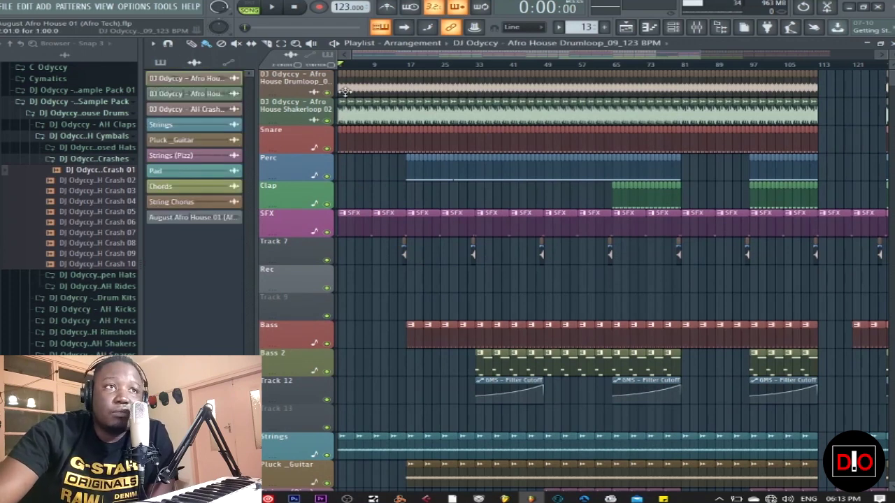
pyautogui.doubleClick(342, 89)
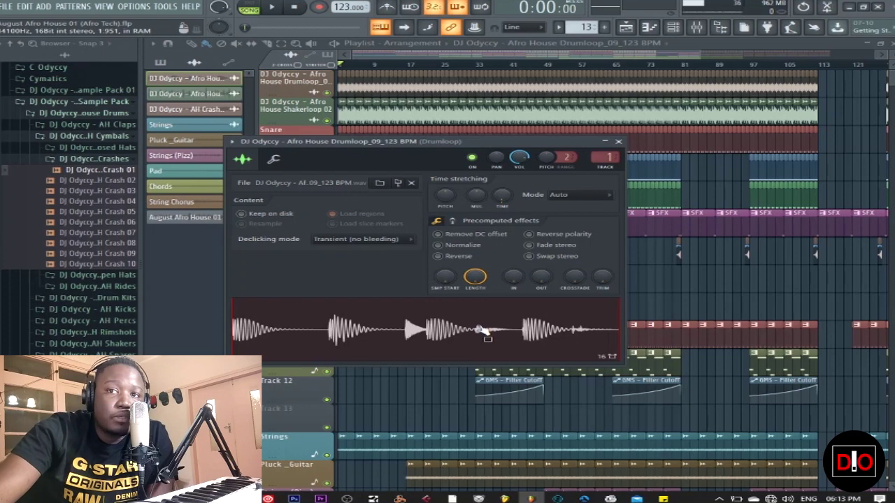
# Find the Afro House Drumloops folder in the sample pack, select Drumloop_02_123 BPM, and close the open drumloop's sample settings.
pyautogui.click(94, 159)
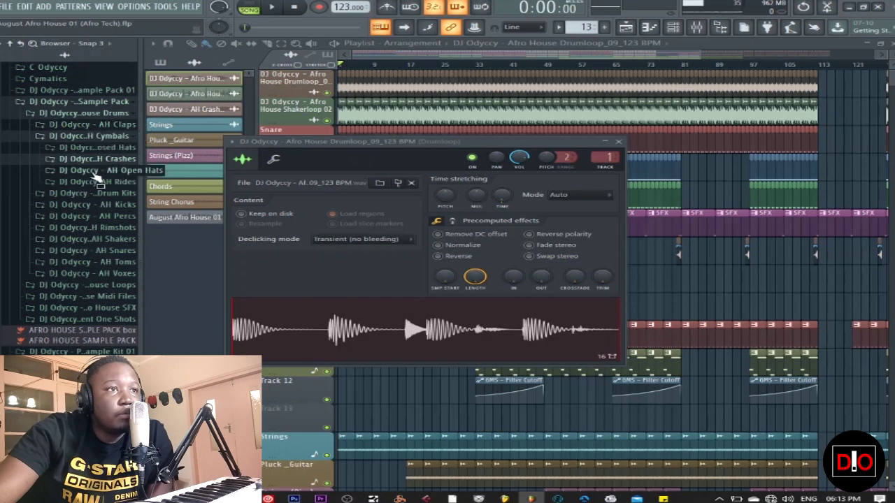
pyautogui.click(84, 136)
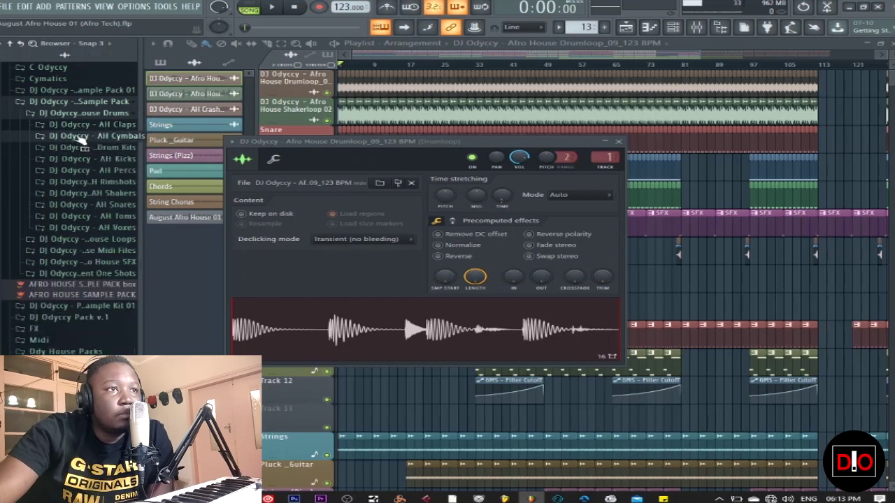
pyautogui.click(96, 239)
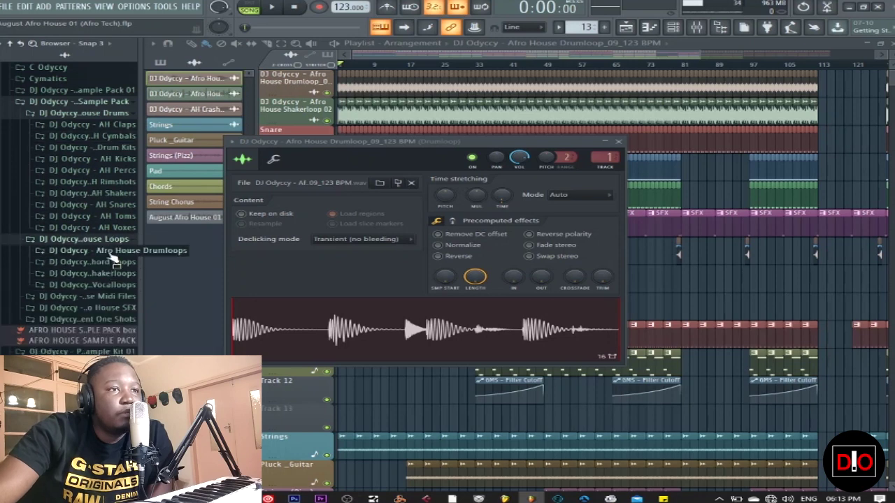
pyautogui.click(115, 251)
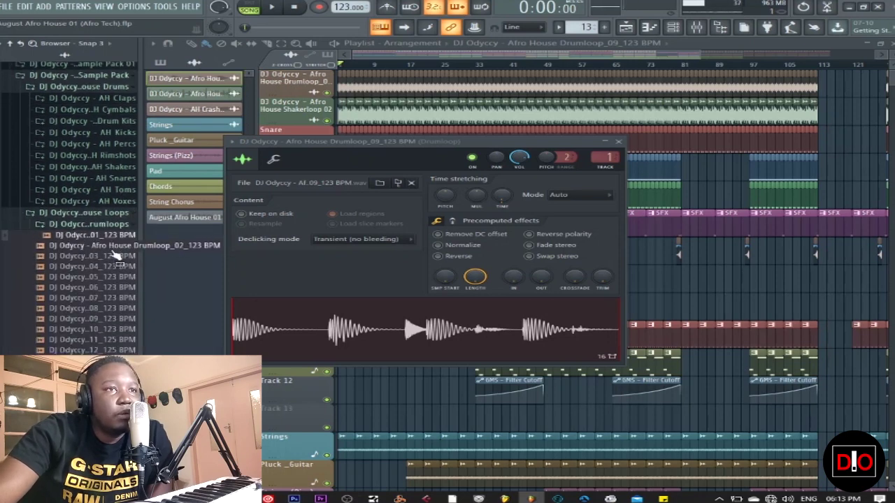
pyautogui.click(112, 250)
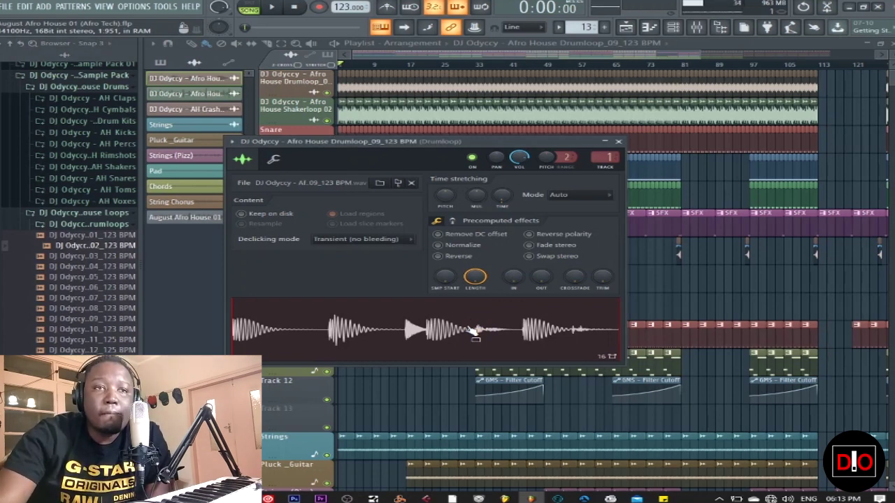
pyautogui.click(620, 142)
pyautogui.scroll(4, 340, 91)
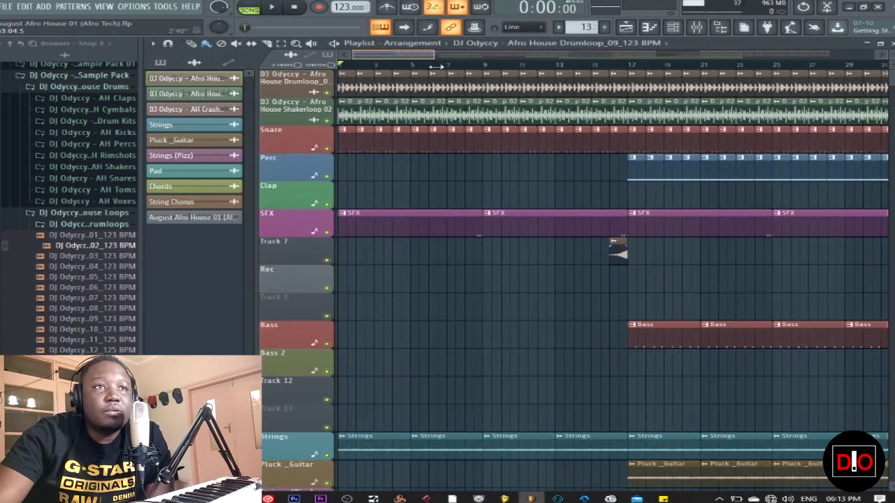
# Solo the Afro House Drumloop_09 track in the playlist, play it from the start and stop.
pyautogui.rightClick(327, 91)
pyautogui.press('space')
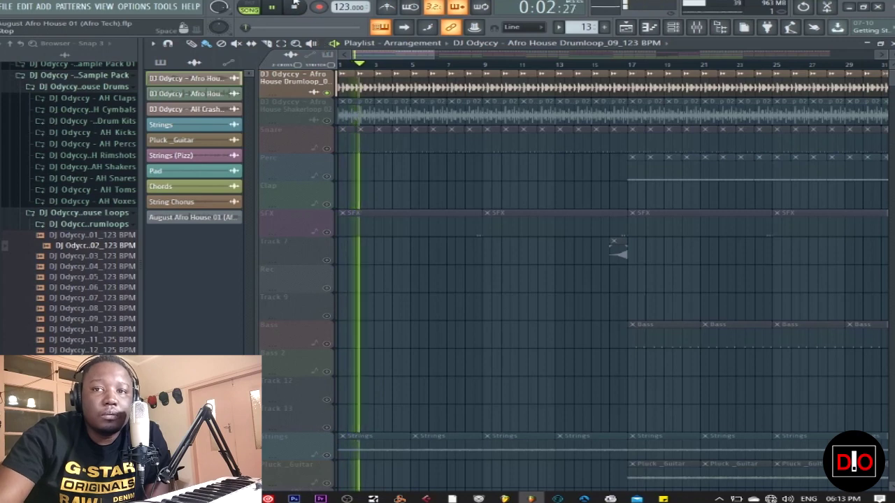
pyautogui.press('space')
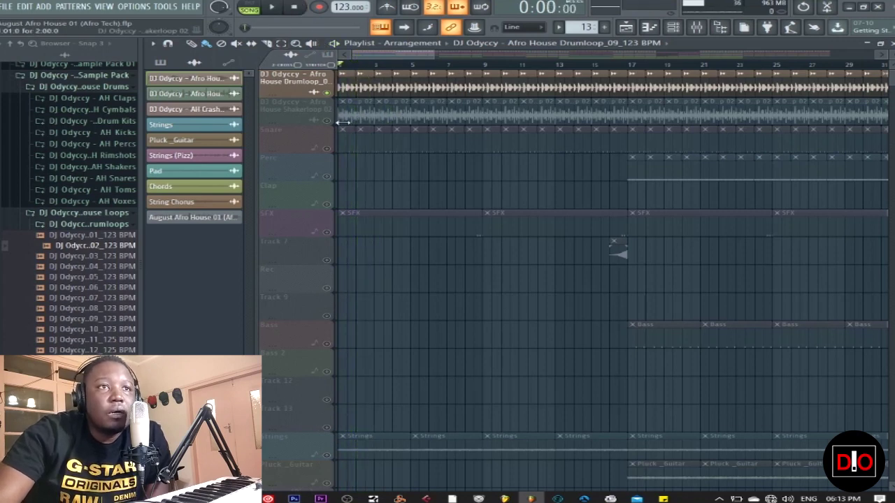
# Unmute the Afro House Shakerloop 02 track, play it together with the drumloop, stop, and select a shaker loop clip.
pyautogui.click(327, 121)
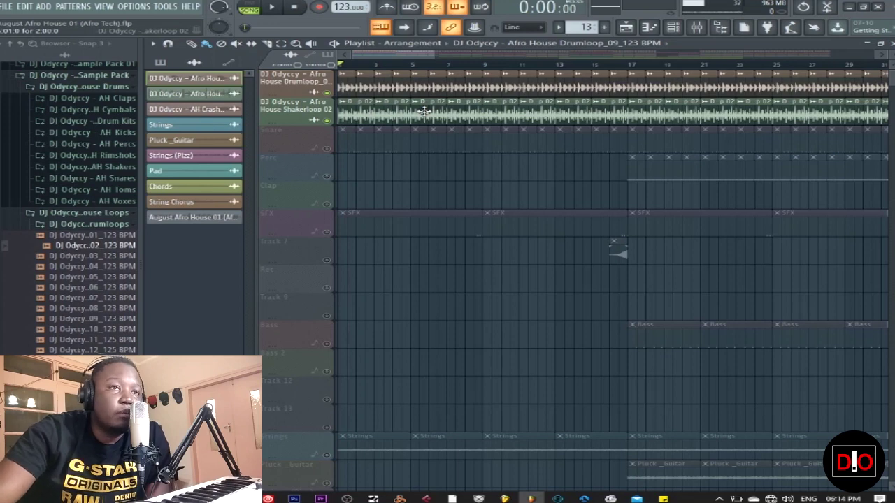
pyautogui.click(275, 7)
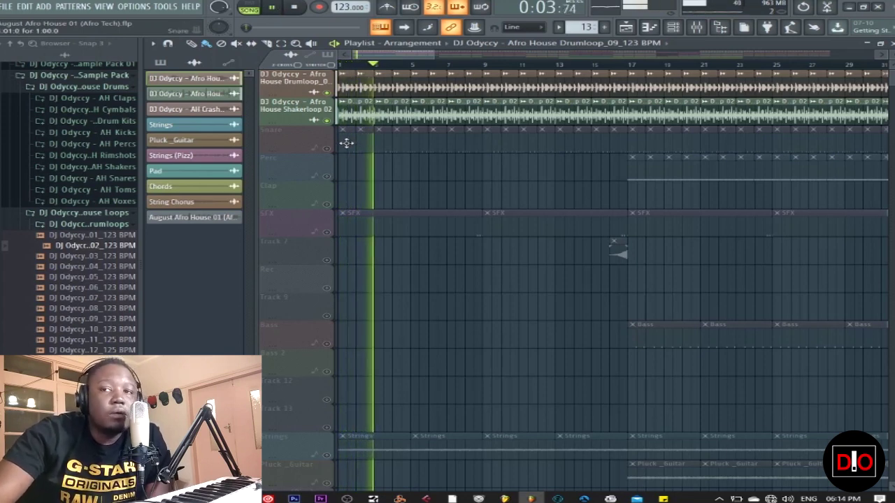
pyautogui.press('space')
pyautogui.click(345, 105)
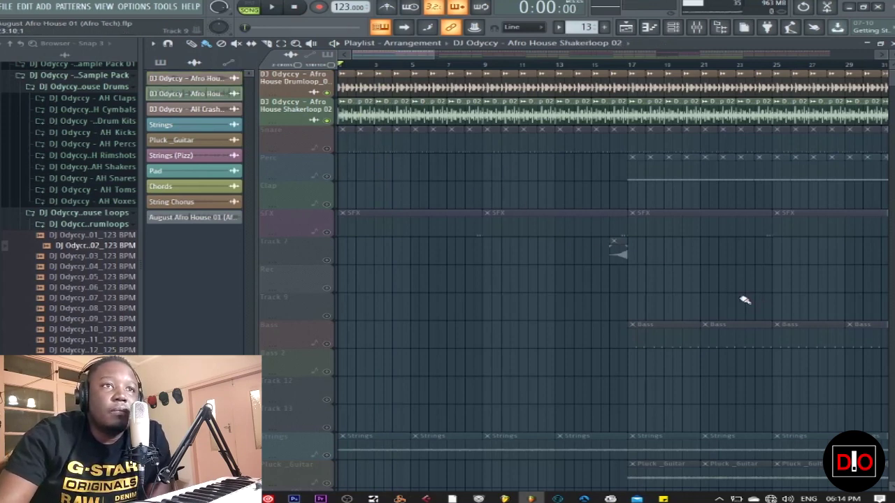
# Play the crash clip on Track 7 together with only the drumloop and shakerloop tracks, starting at bar 15.
pyautogui.click(332, 263)
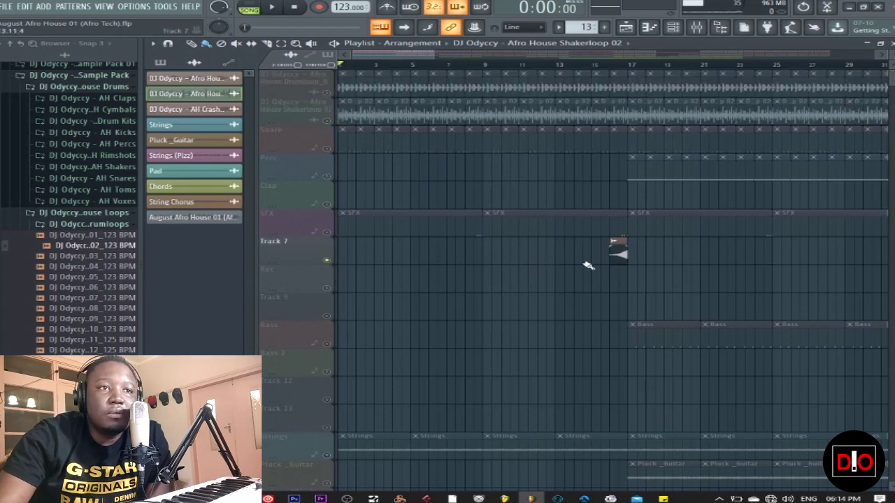
pyautogui.rightClick(327, 121)
pyautogui.click(327, 92)
pyautogui.click(328, 261)
pyautogui.click(592, 65)
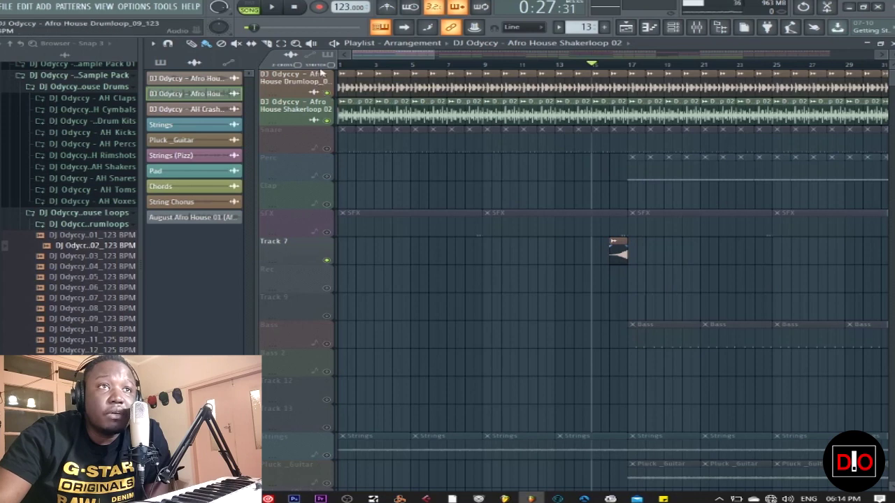
pyautogui.click(273, 9)
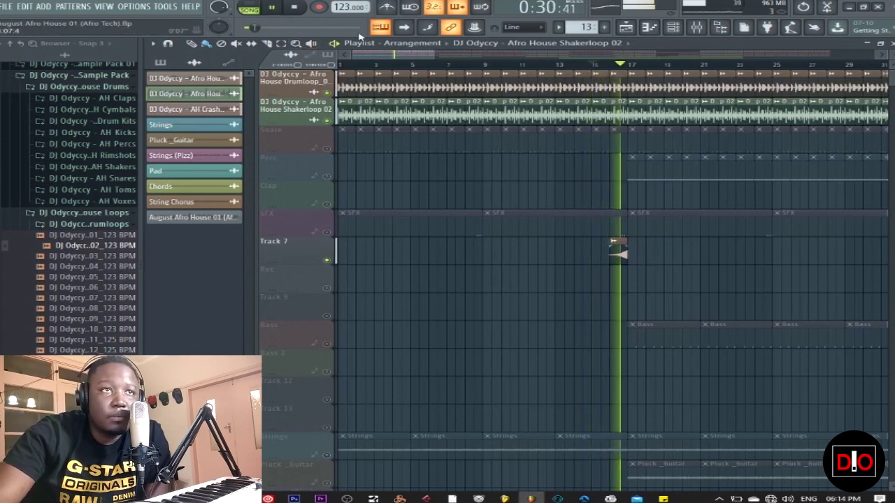
pyautogui.click(296, 8)
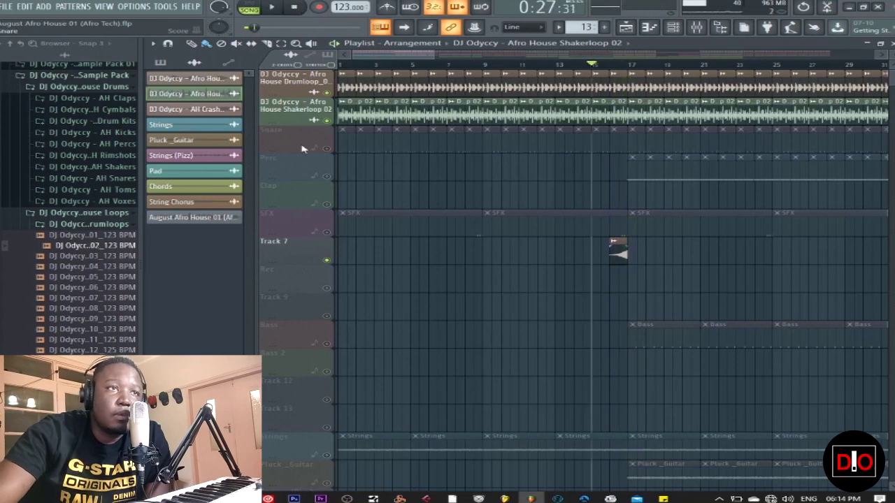
# Select the Snare pattern, display its steps in the channel rack in pattern mode, and play it on its own.
pyautogui.click(345, 142)
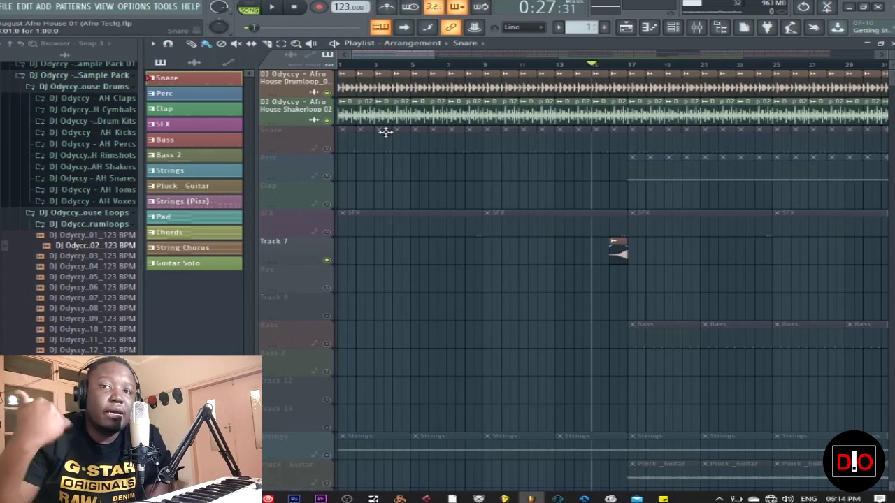
pyautogui.press('Home')
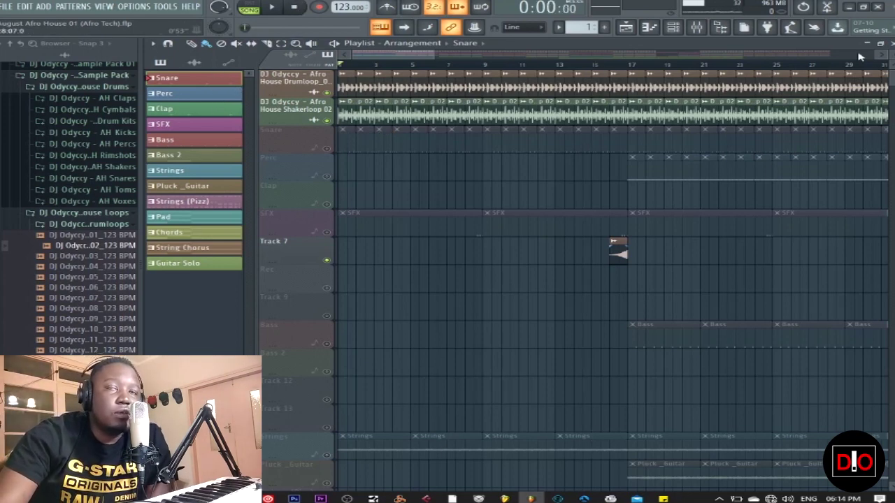
pyautogui.click(890, 43)
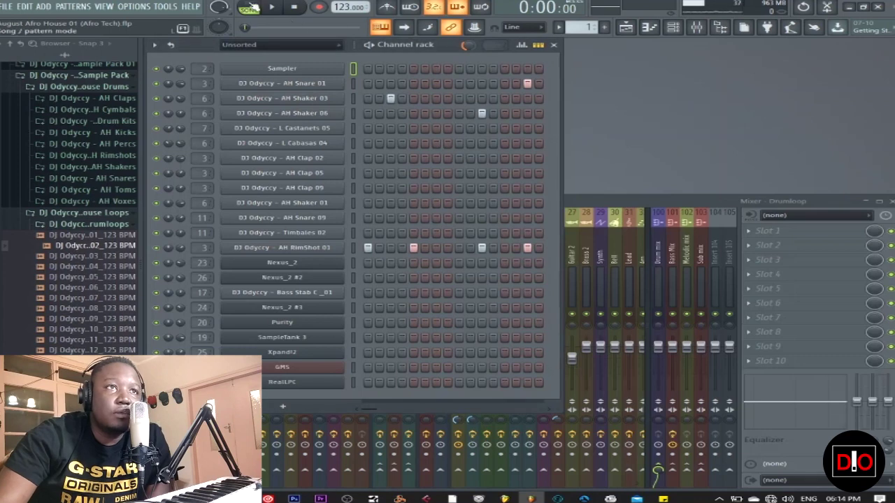
pyautogui.click(625, 28)
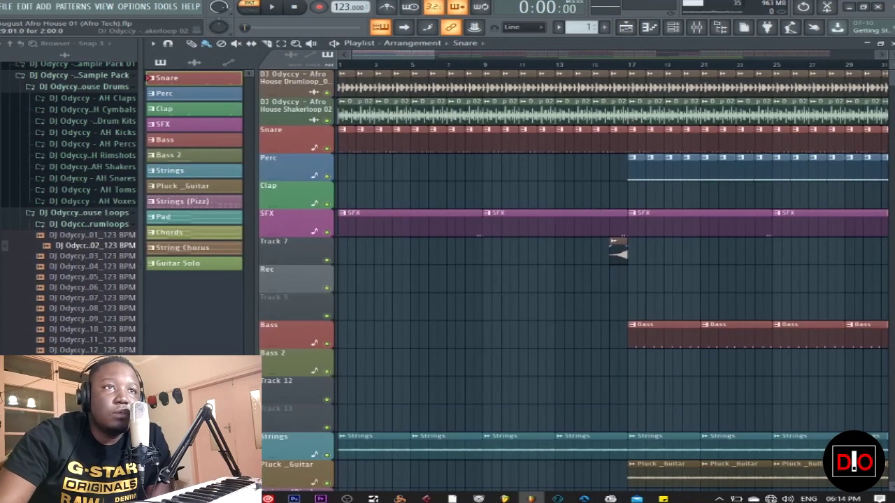
pyautogui.click(890, 44)
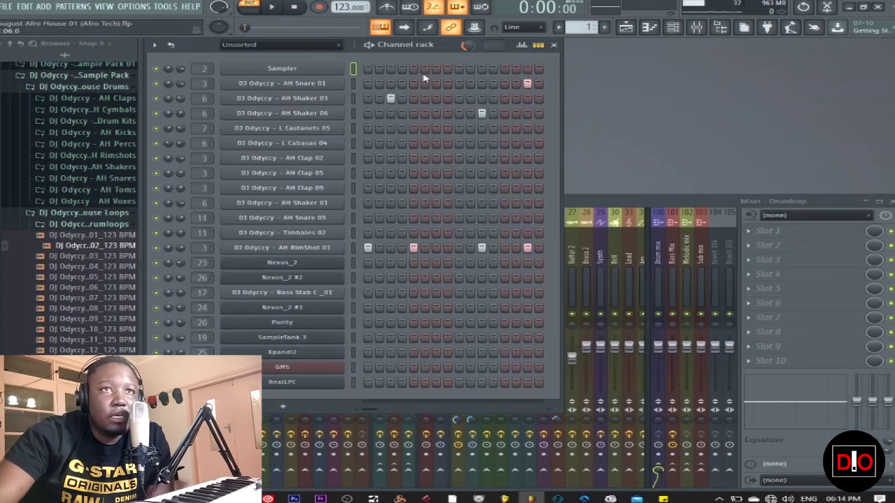
pyautogui.click(274, 7)
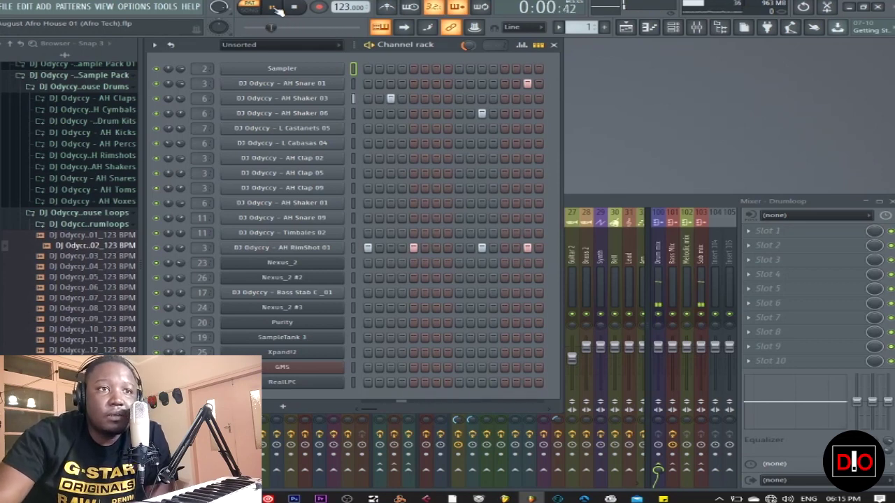
pyautogui.click(293, 7)
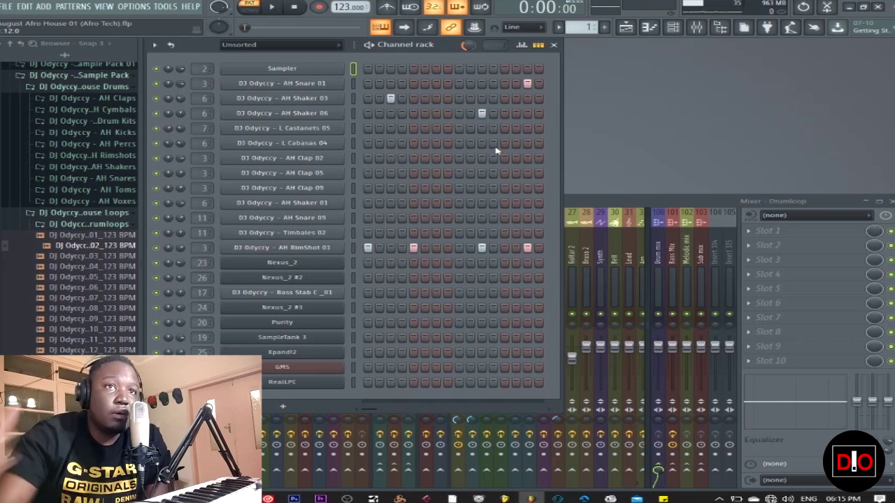
# Return to the playlist and play only the drumloop, shakerloop and Snare tracks together in song mode.
pyautogui.click(626, 28)
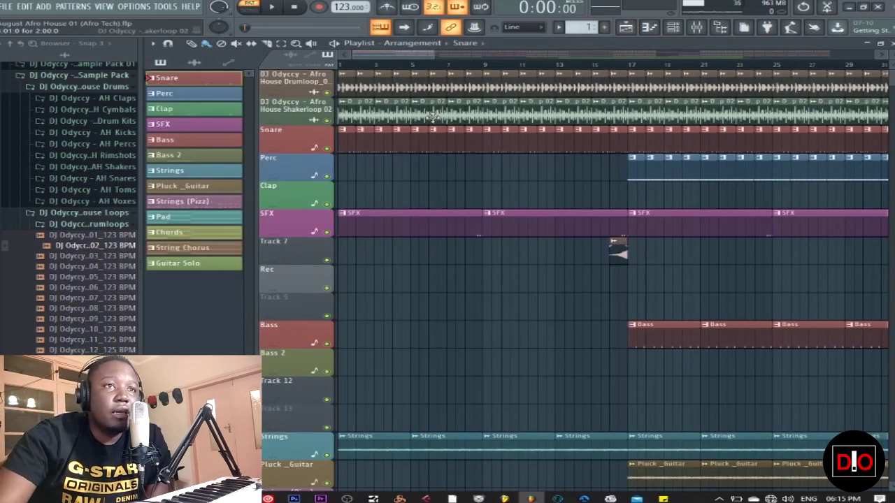
pyautogui.rightClick(327, 93)
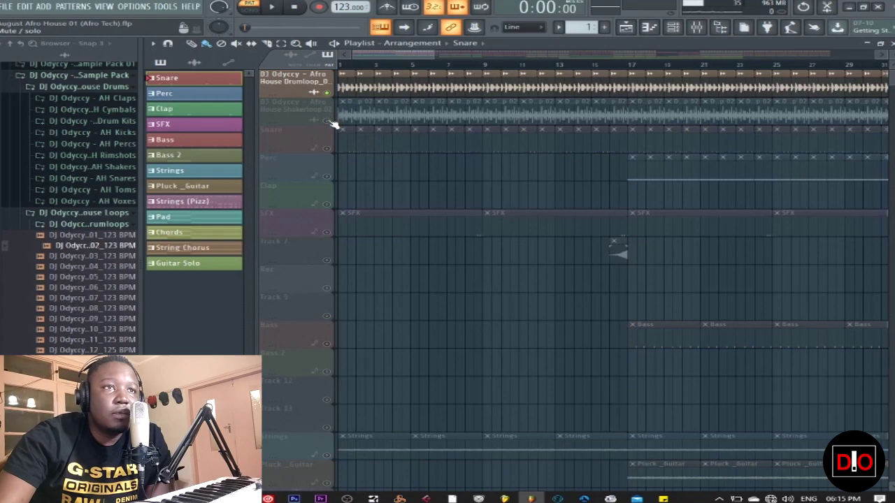
pyautogui.click(326, 120)
pyautogui.click(327, 148)
pyautogui.click(272, 7)
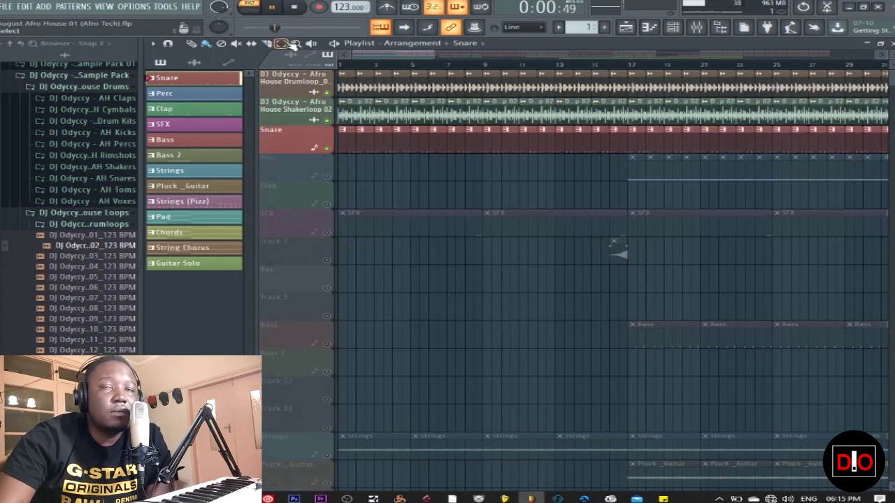
pyautogui.click(252, 9)
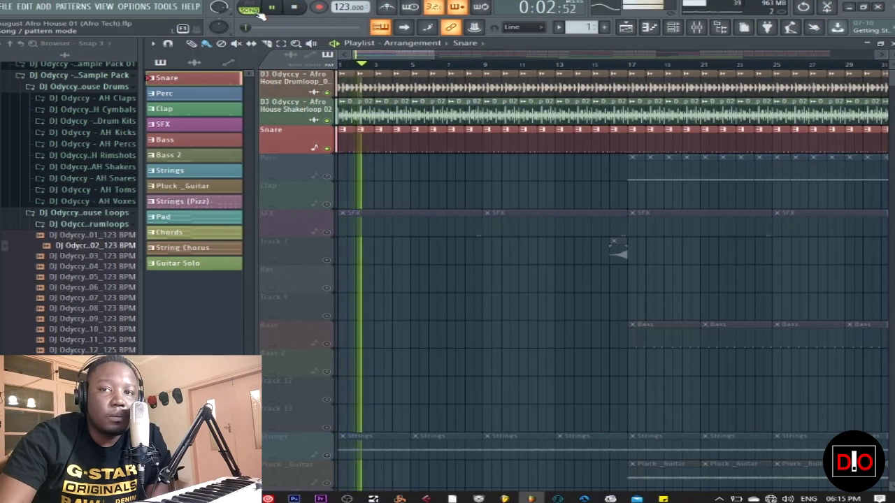
pyautogui.click(296, 7)
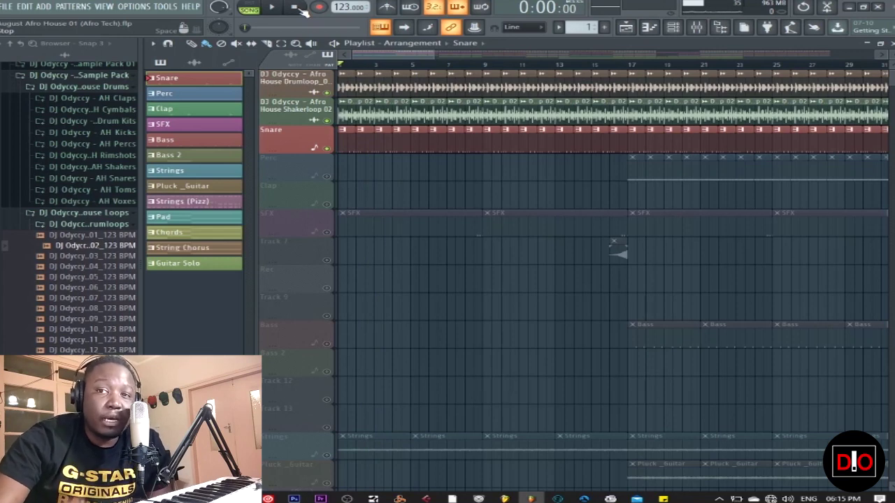
# Re-enable all playlist tracks and show pattern 2 in the channel rack in pattern mode.
pyautogui.rightClick(327, 148)
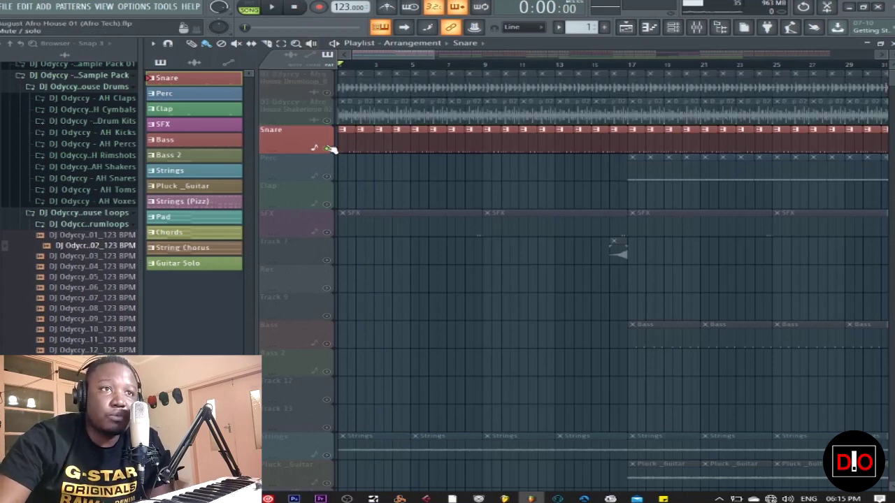
pyautogui.rightClick(328, 149)
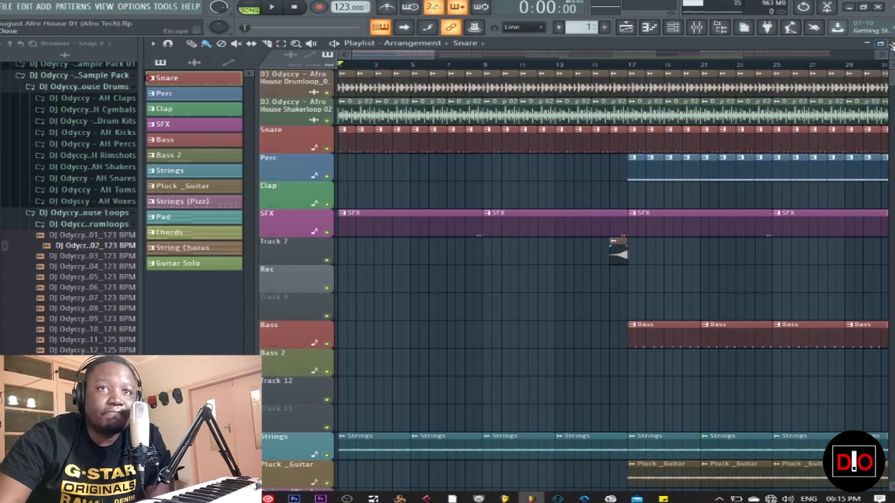
pyautogui.click(883, 43)
pyautogui.click(250, 9)
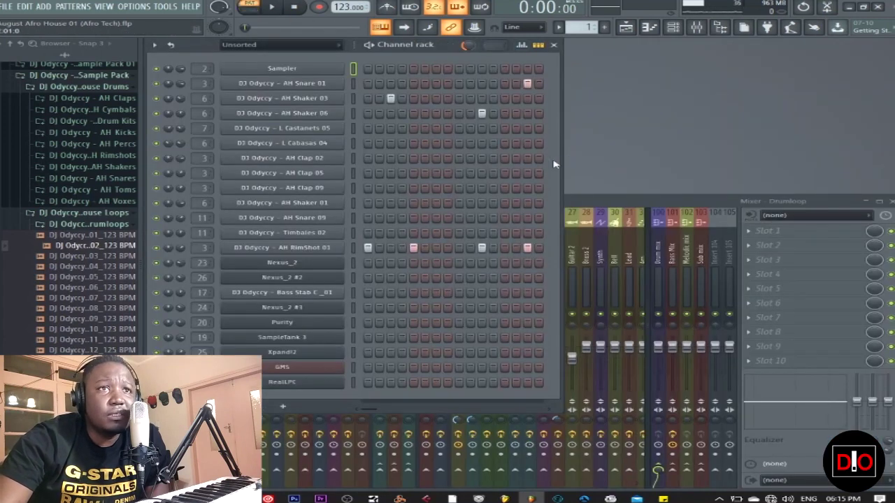
pyautogui.press('KP_Add')
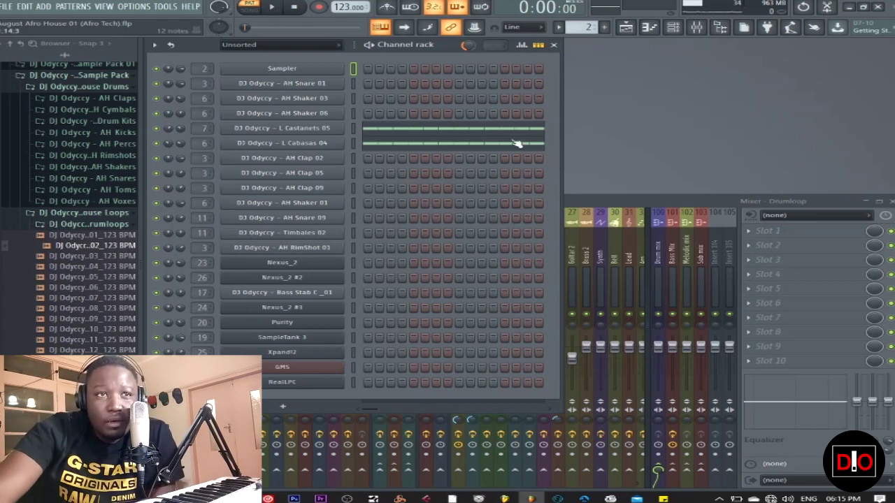
# Open the L Castanets 05 notes in the piano roll, play them, and check the snap-to-grid options.
pyautogui.click(482, 130)
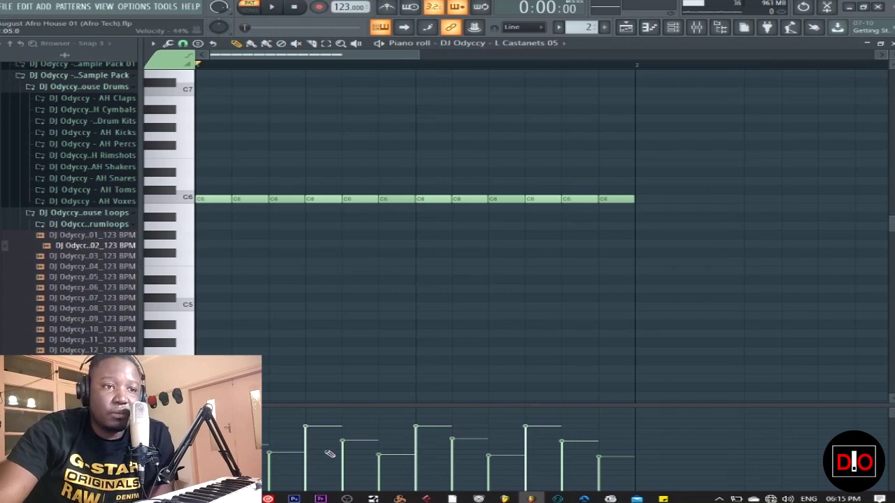
pyautogui.click(272, 7)
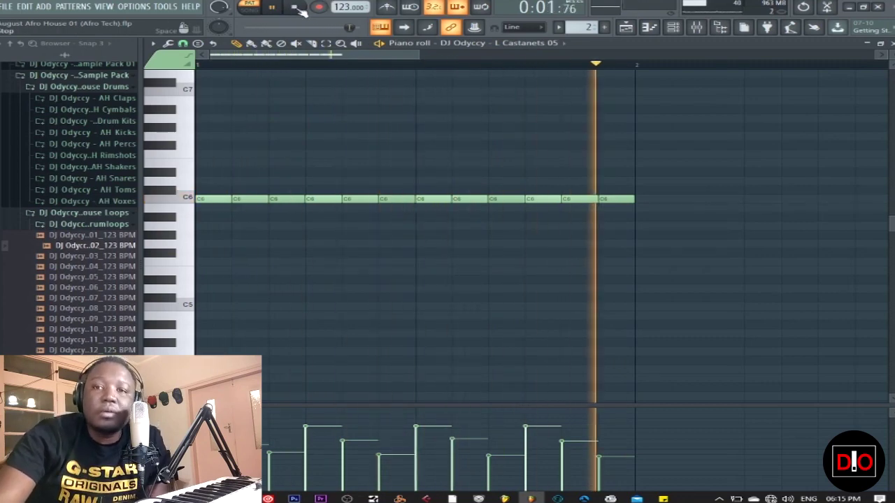
pyautogui.click(296, 7)
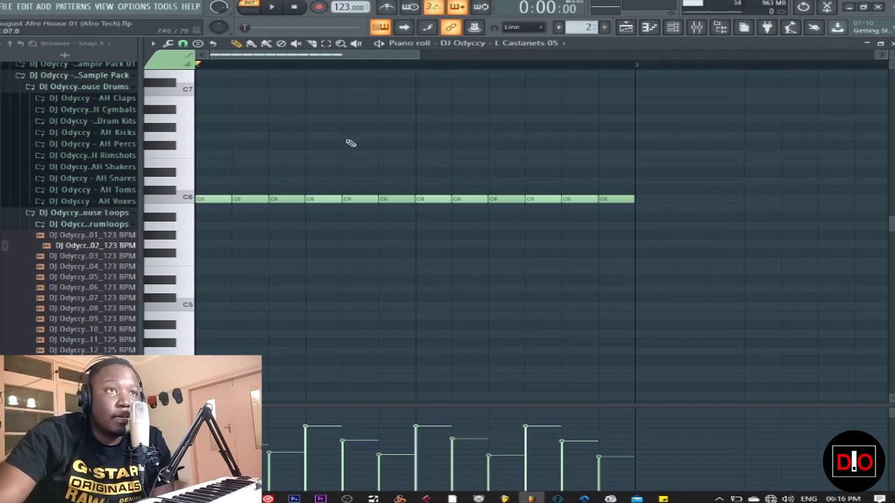
pyautogui.click(183, 44)
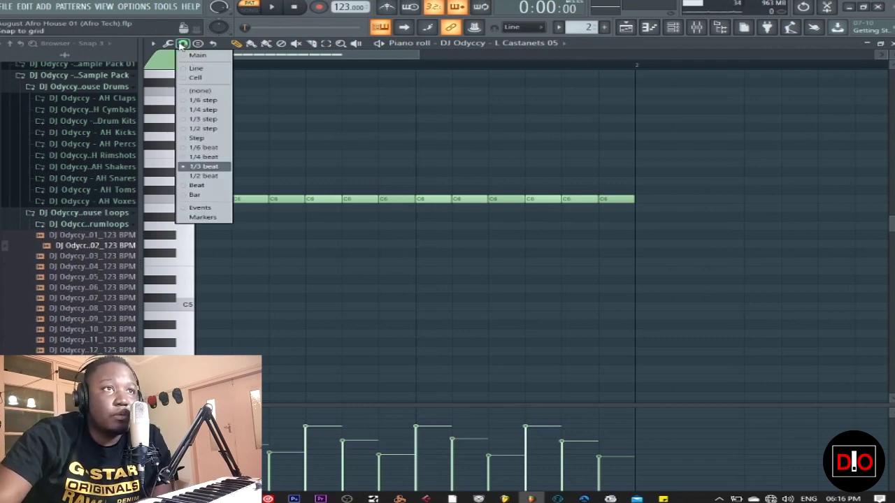
pyautogui.click(210, 177)
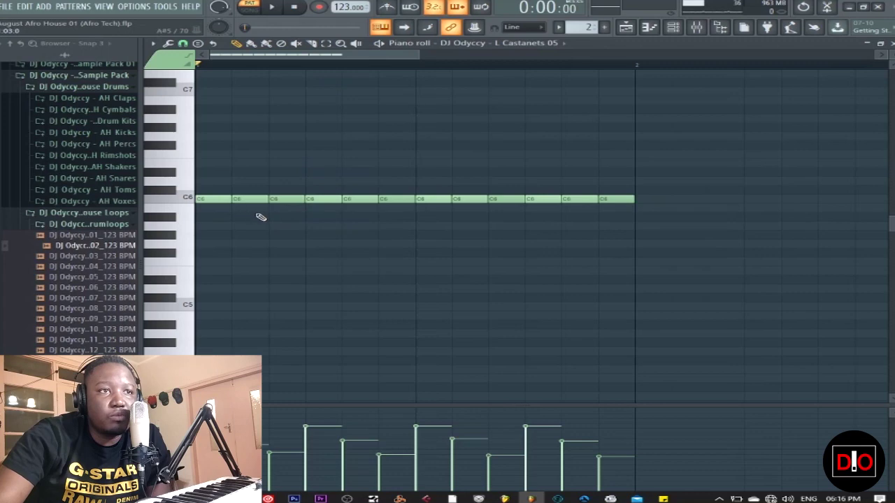
# Play pattern 2 with the castanets twice more and close the piano roll to return to the channel rack.
pyautogui.click(271, 7)
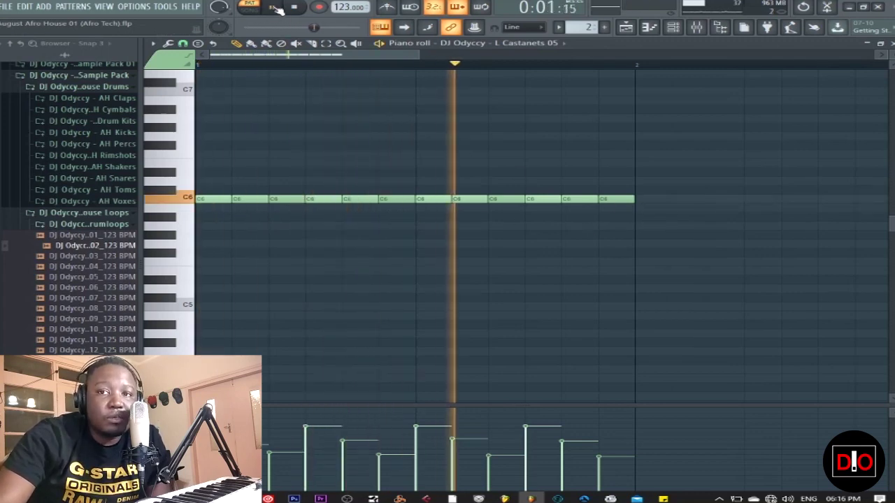
pyautogui.click(292, 9)
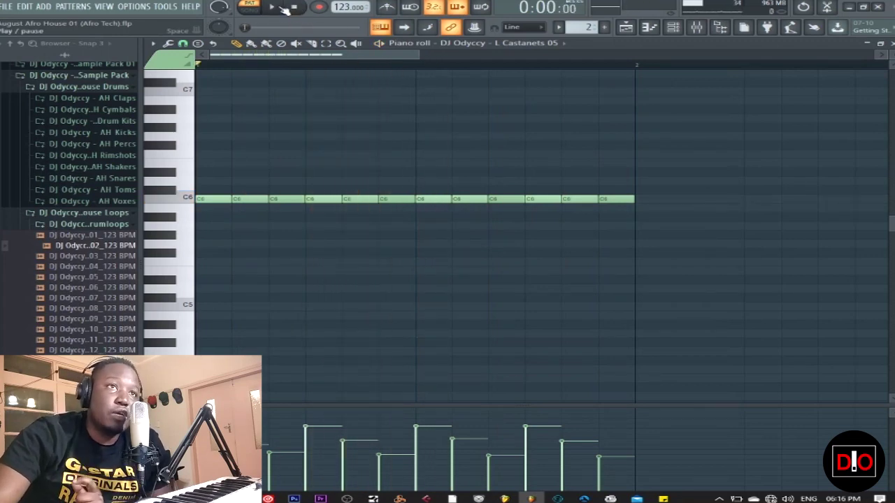
pyautogui.click(276, 8)
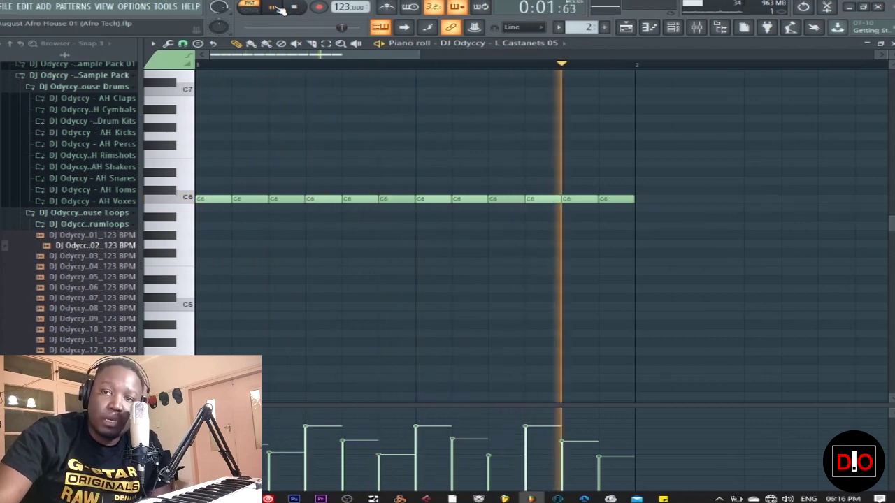
pyautogui.click(295, 8)
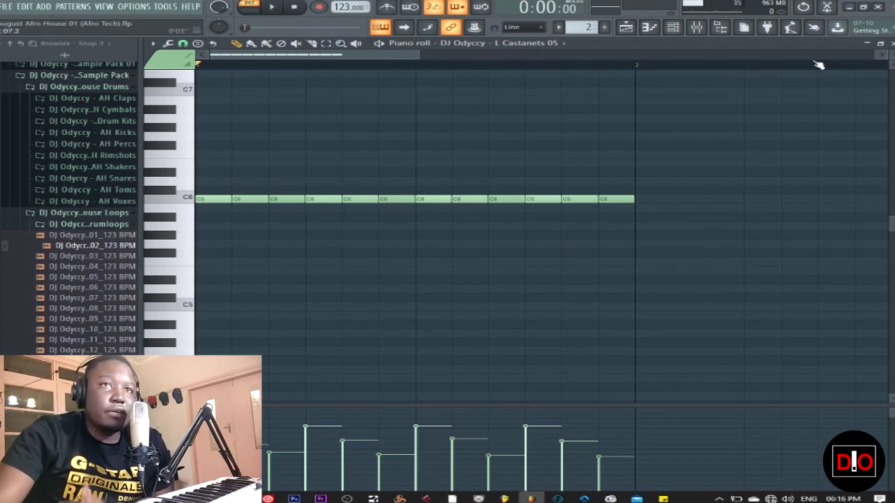
pyautogui.click(890, 44)
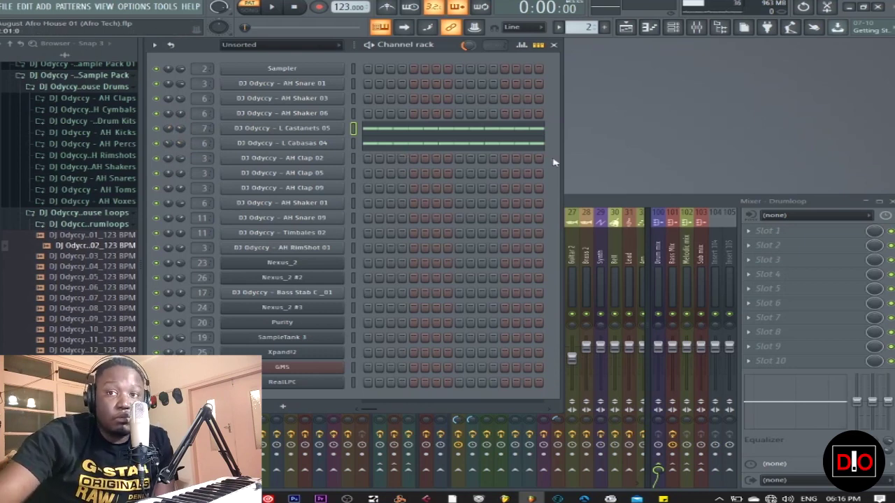
# Switch the channel rack to pattern 3 and play its clap and AH Shaker 01 steps briefly, stopping playback at the end.
pyautogui.press('KP_Add')
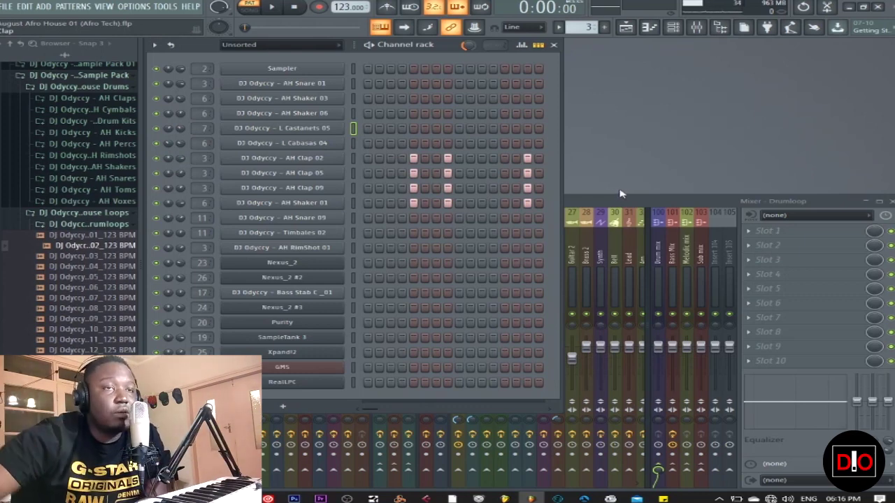
pyautogui.press('space')
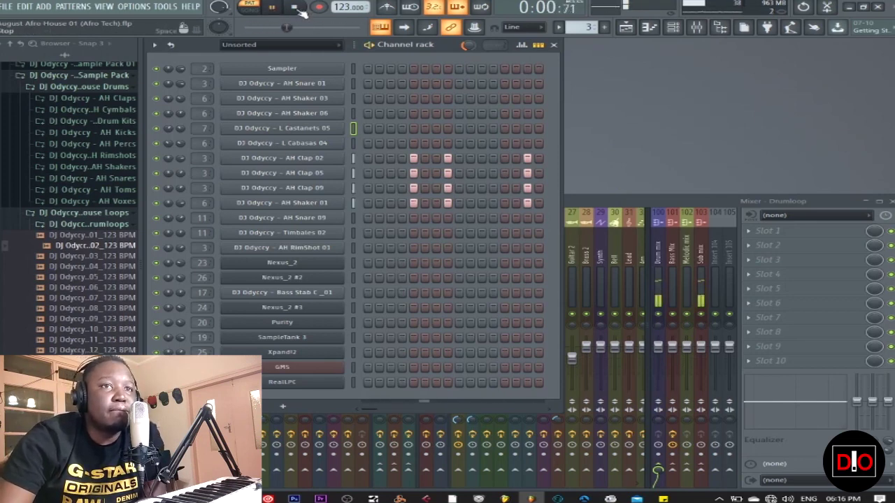
pyautogui.click(299, 8)
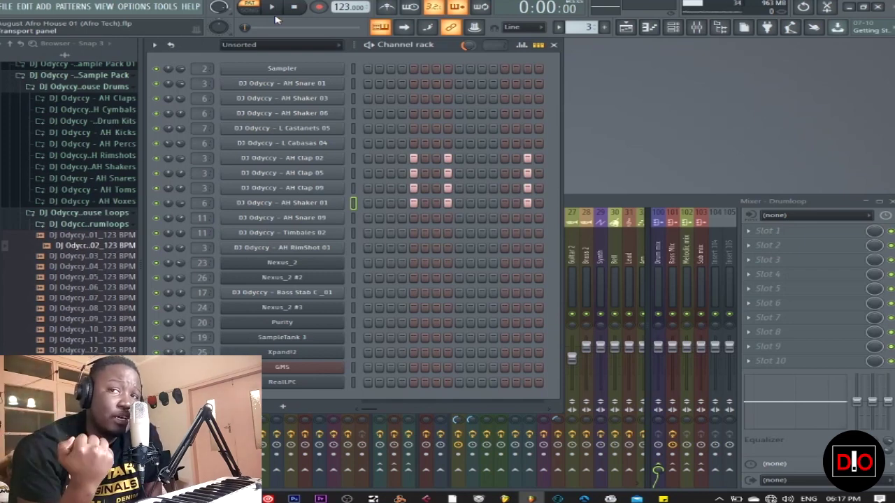
# Switch to pattern 4, select the AH Snare 09 channel, and play the SFX pattern briefly with the playlist in view.
pyautogui.press('KP_Add')
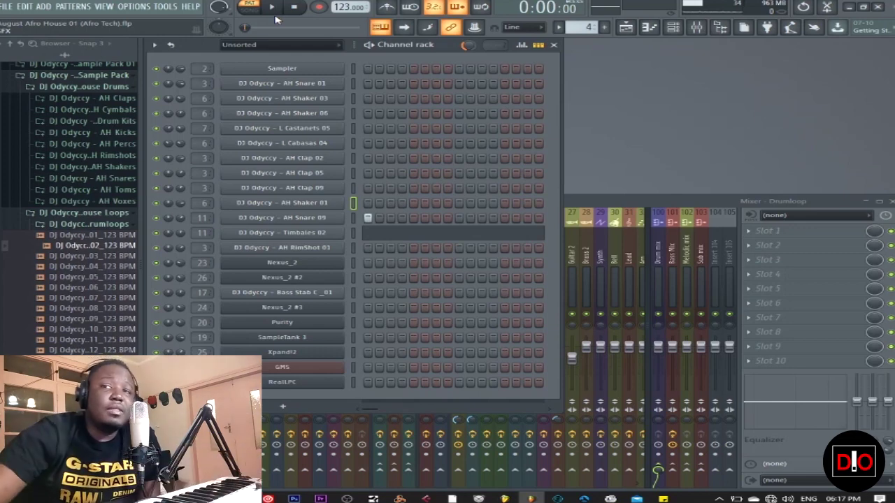
pyautogui.click(353, 219)
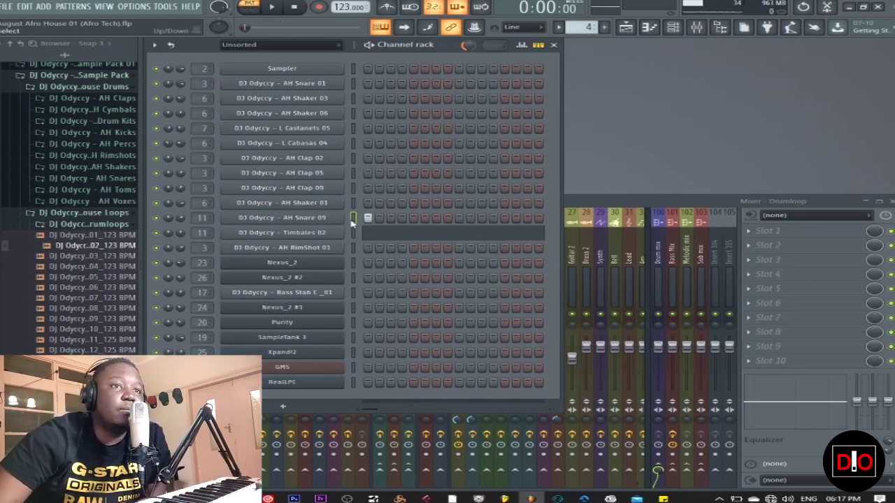
pyautogui.click(626, 27)
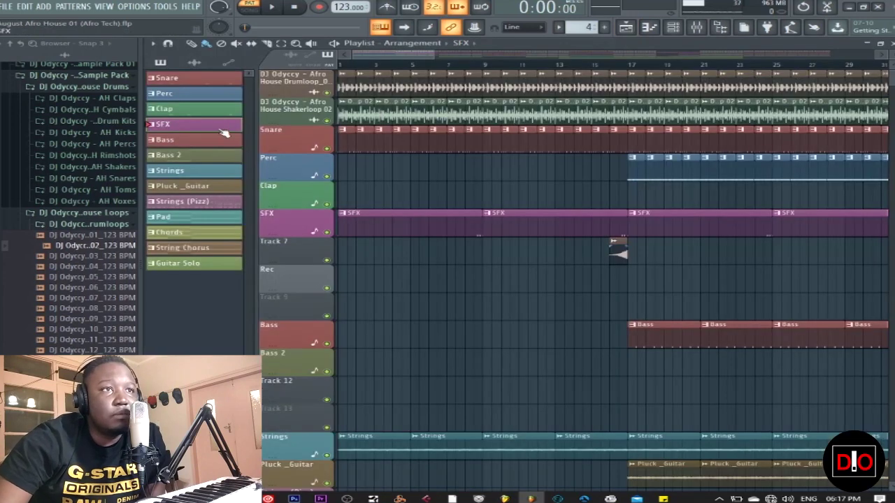
pyautogui.click(279, 10)
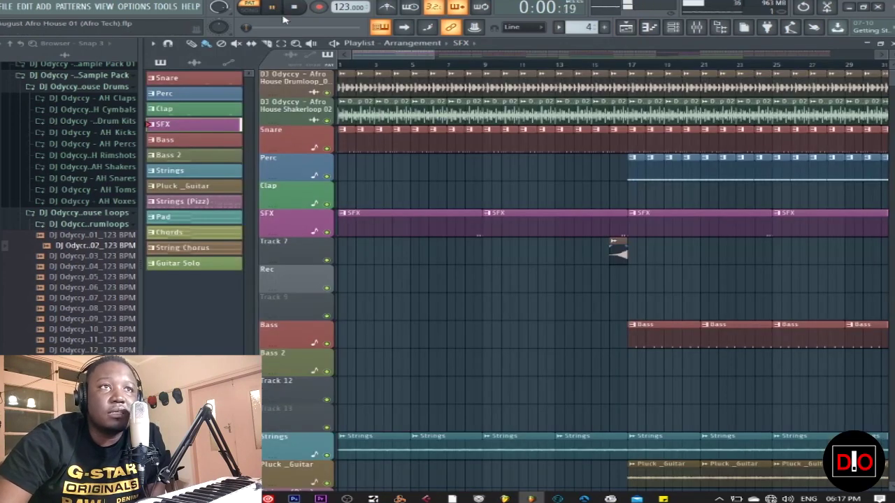
pyautogui.press('space')
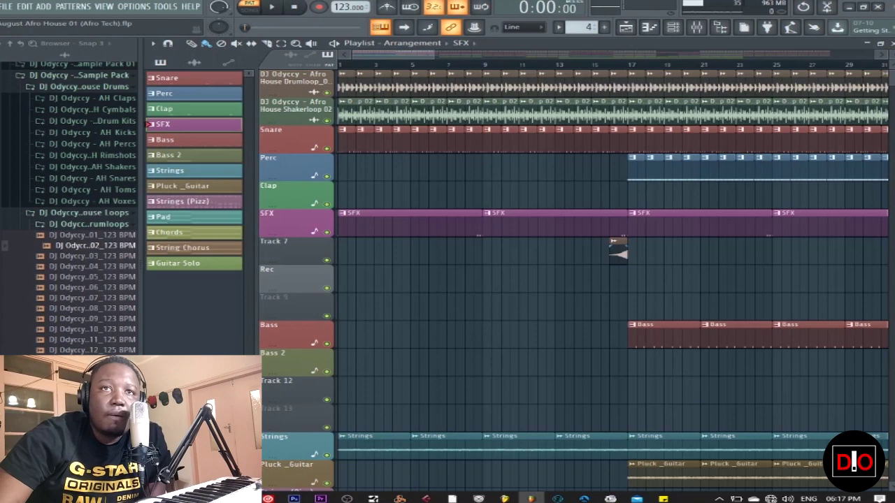
# Examine the echo delay settings of AH Snare 09 while playing the pattern, and check the same settings on Timbales 02.
pyautogui.press('F5')
pyautogui.click(311, 221)
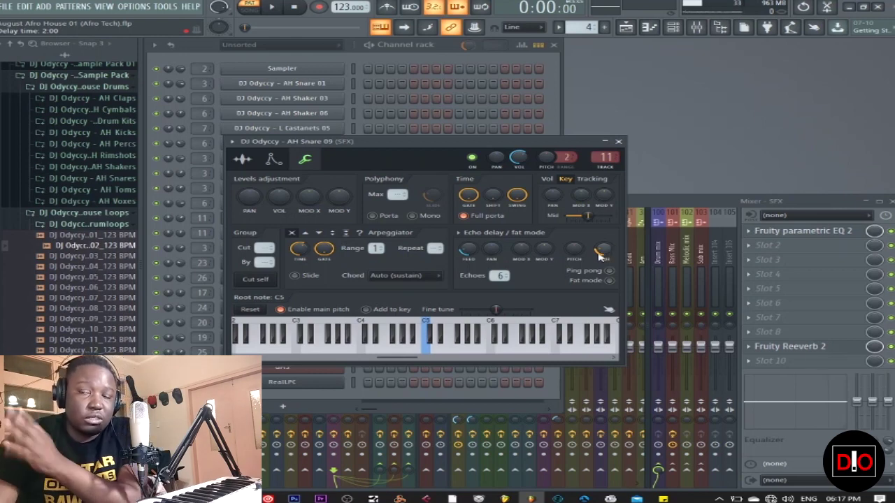
pyautogui.click(278, 6)
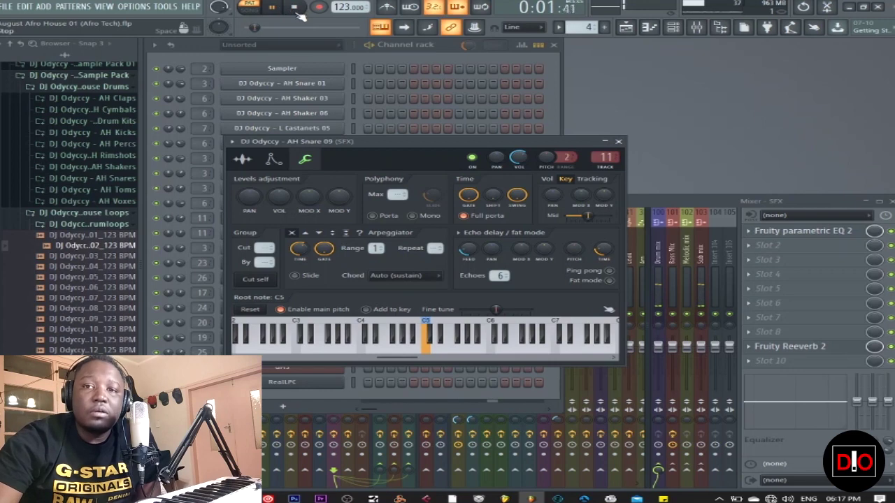
pyautogui.click(294, 7)
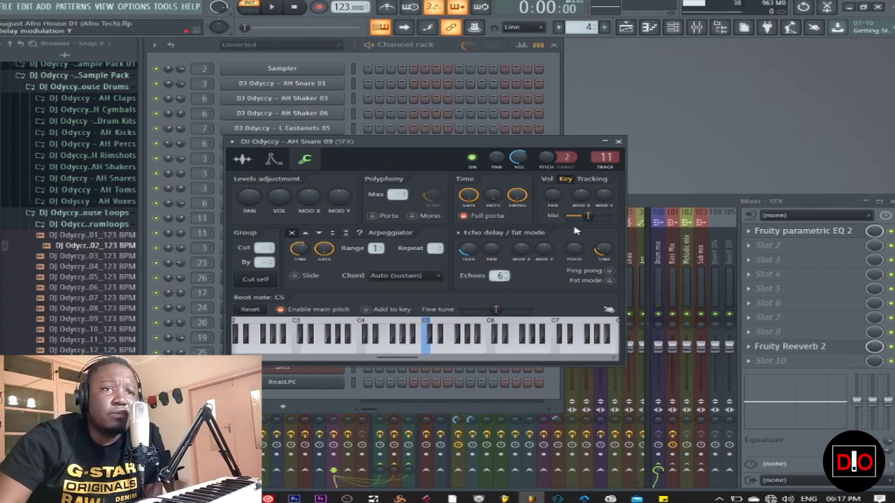
pyautogui.click(619, 141)
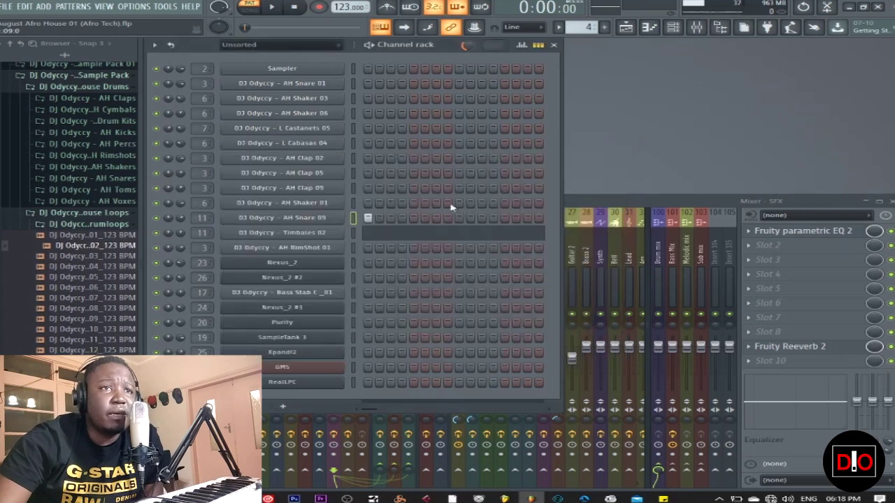
pyautogui.click(311, 237)
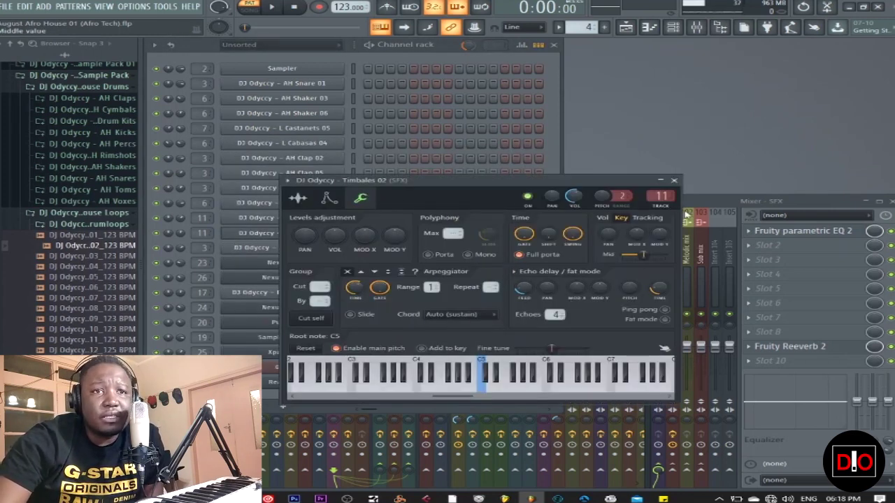
pyautogui.click(674, 180)
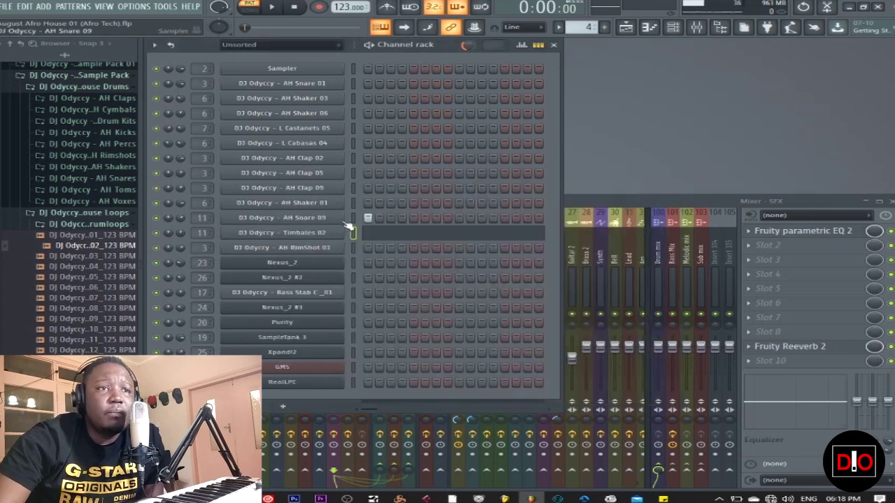
# Bring up the mixer and examine the Fruity Reeverb 2 settings on the SFX insert, closing the plugin window again.
pyautogui.click(598, 204)
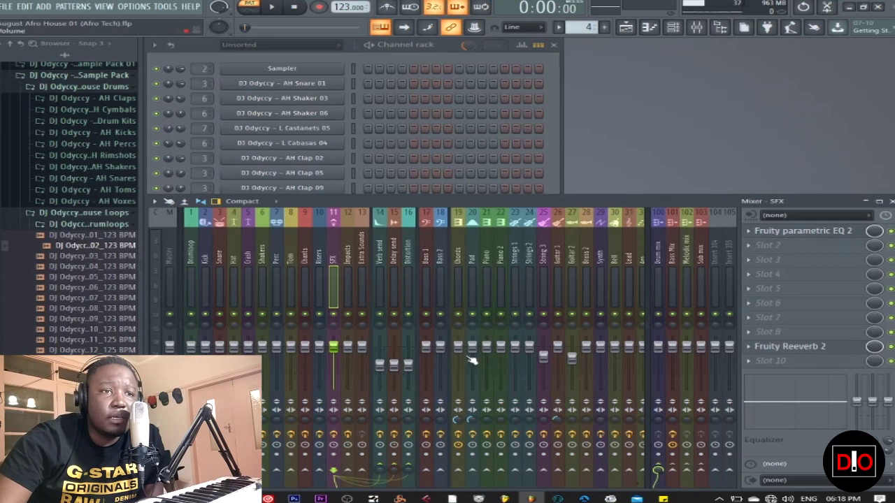
pyautogui.click(819, 348)
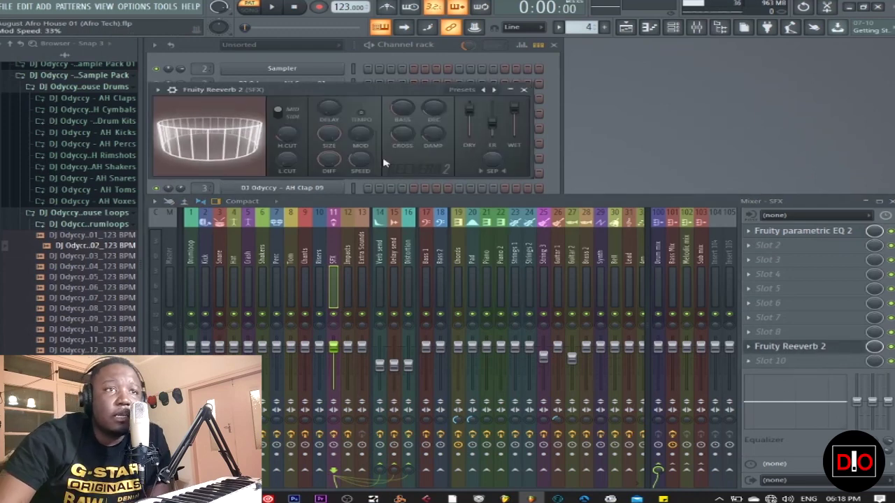
pyautogui.click(523, 89)
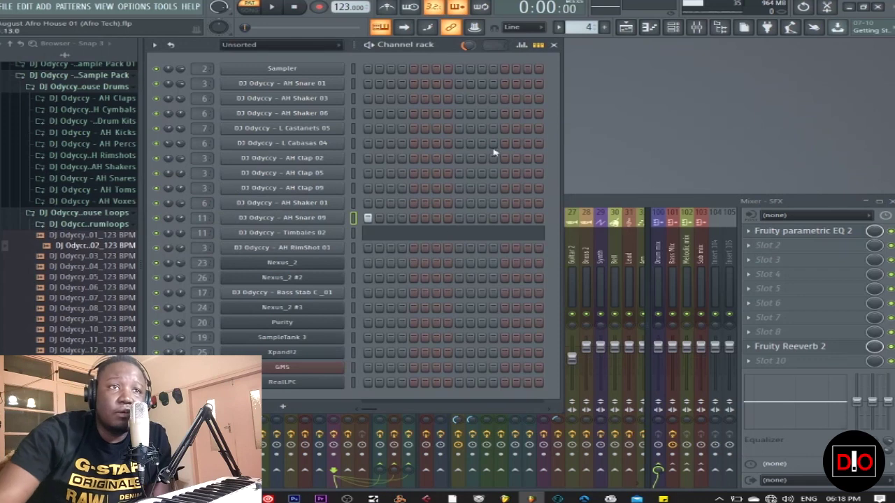
# Open the Timbales 02 notes in the piano roll, play them from bar 8, and return to the channel rack.
pyautogui.click(435, 240)
pyautogui.moveTo(265, 58); pyautogui.dragTo(593, 64)
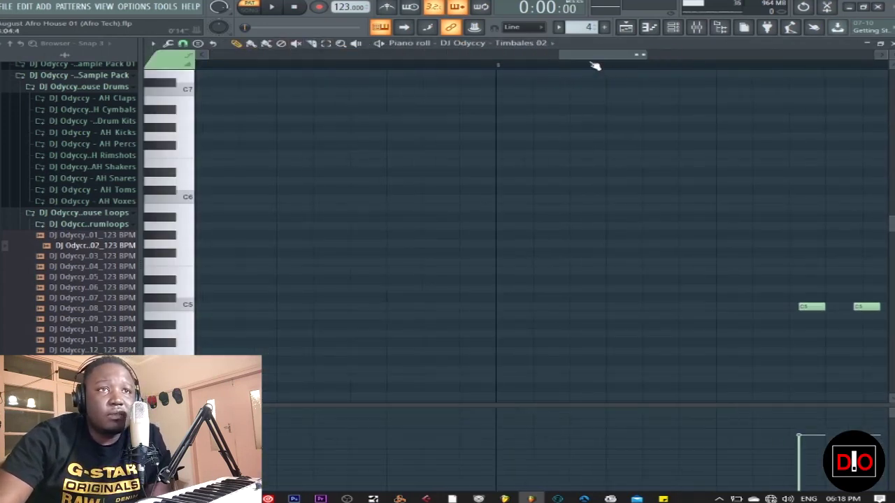
pyautogui.click(500, 68)
pyautogui.moveTo(649, 62)
pyautogui.mouseDown()
pyautogui.moveTo(679, 60)
pyautogui.moveTo(635, 64)
pyautogui.moveTo(654, 60)
pyautogui.mouseUp()
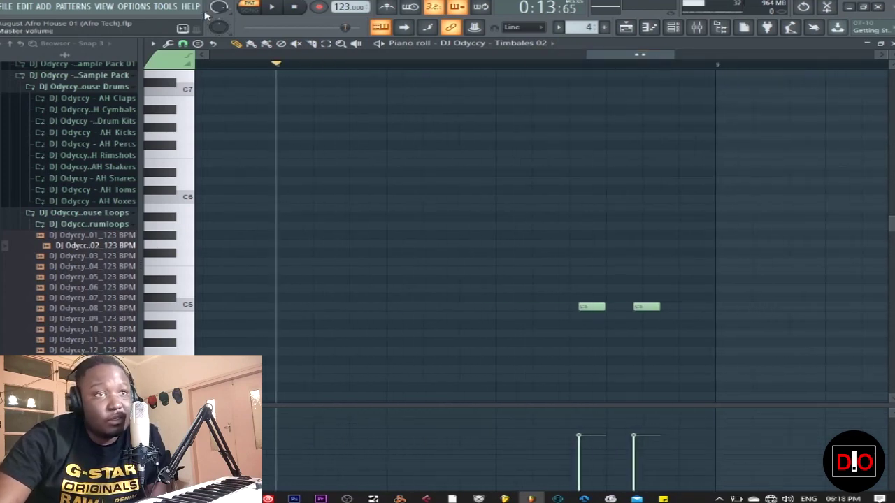
pyautogui.click(273, 7)
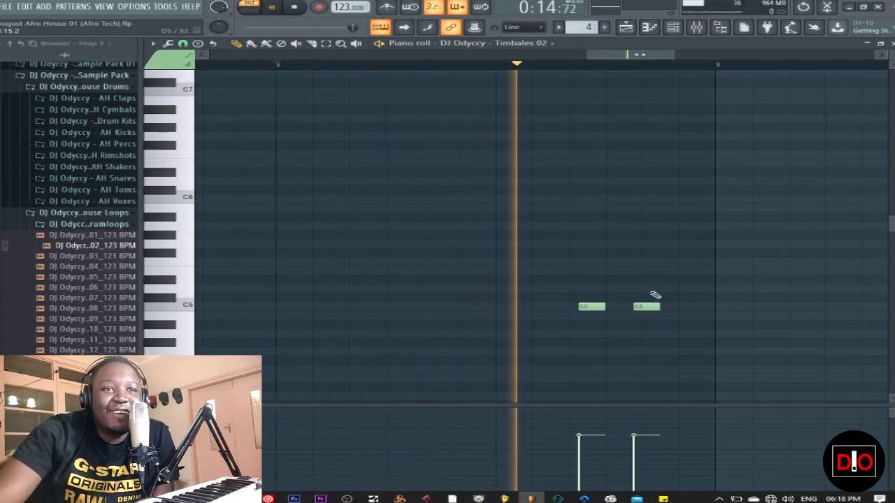
pyautogui.press('space')
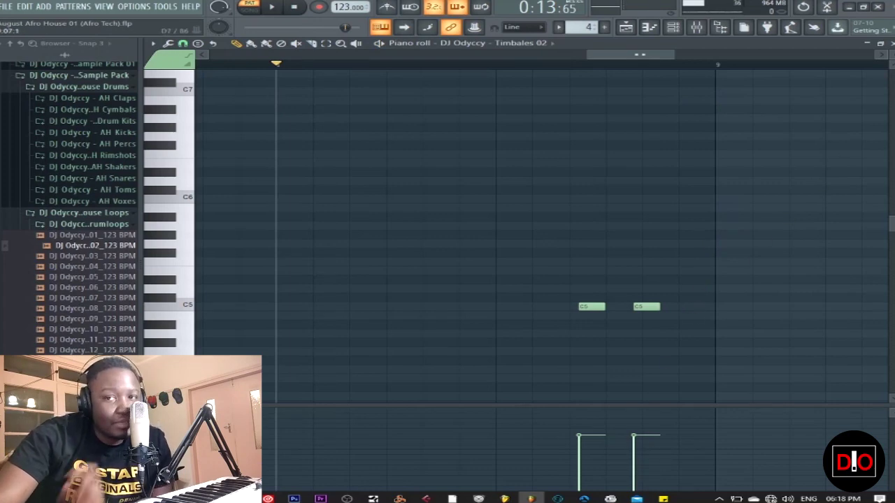
pyautogui.click(891, 43)
pyautogui.click(302, 8)
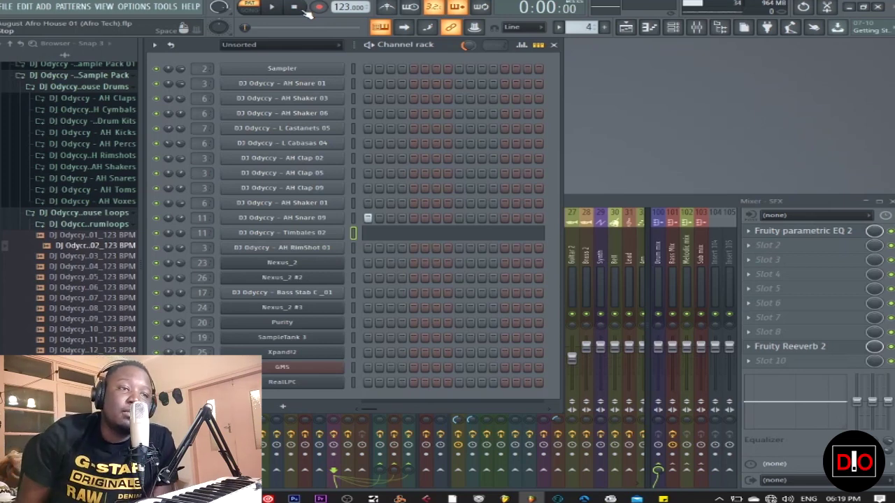
# Switch to pattern 5 and view the sampler settings of the Bass Stab C_01 channel, closing them again.
pyautogui.press('KP_Add')
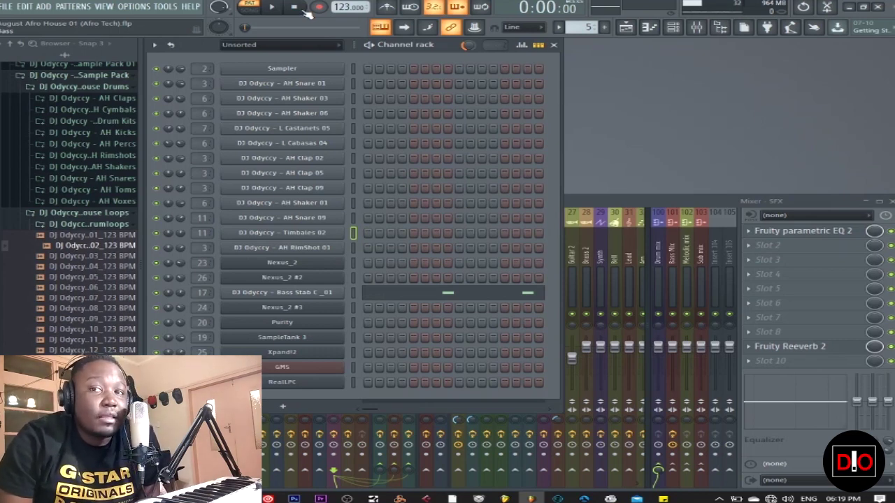
pyautogui.click(351, 294)
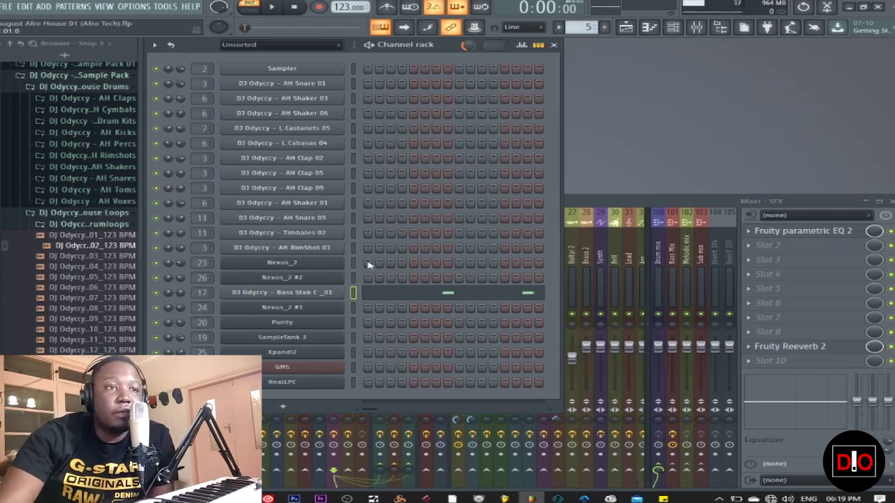
pyautogui.click(305, 292)
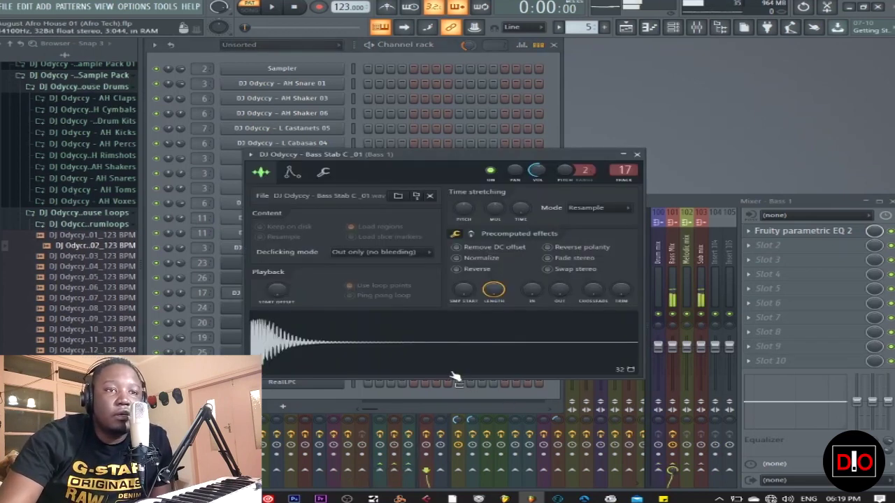
pyautogui.click(636, 154)
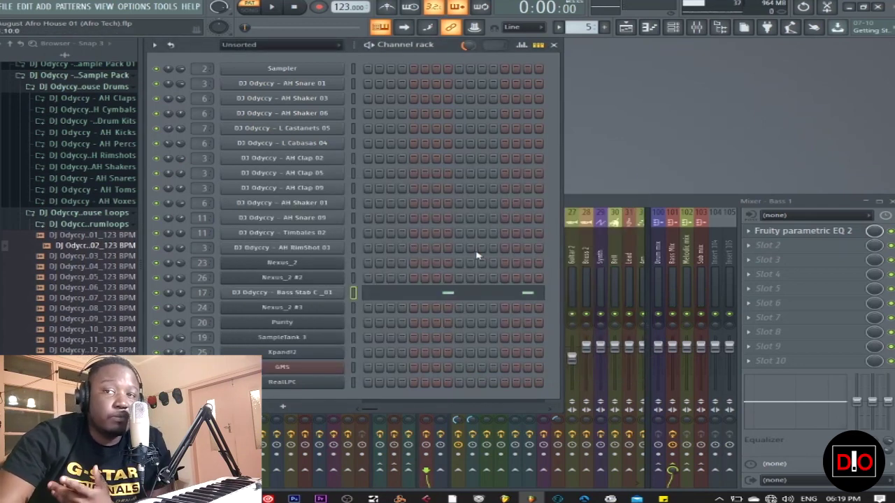
# Play the bass pattern while viewing all Bass Stab C_01 notes in the piano roll, and return to the channel rack.
pyautogui.click(284, 10)
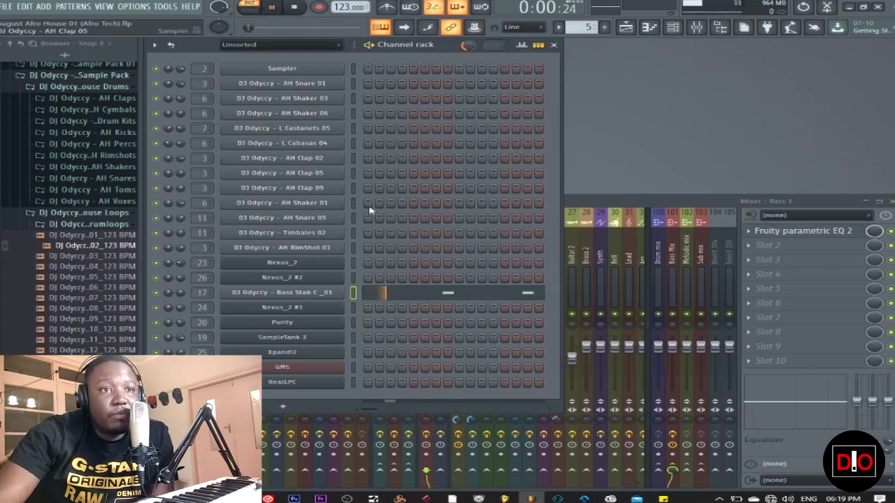
pyautogui.click(465, 294)
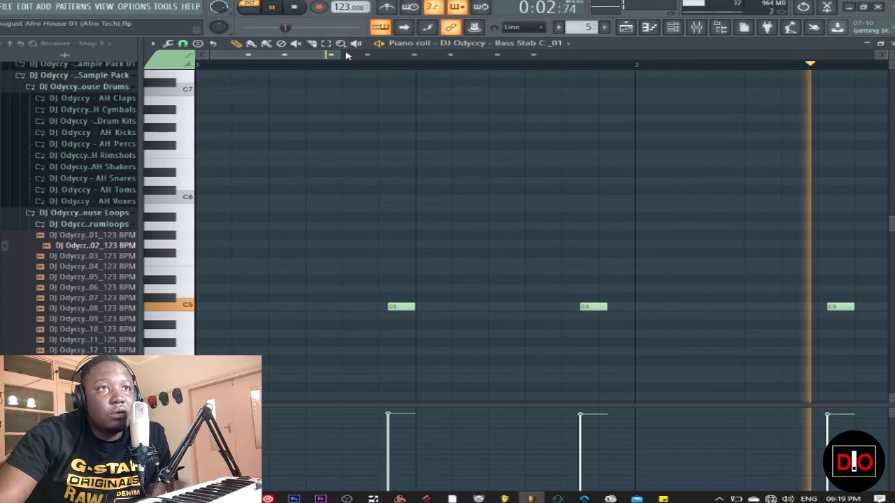
pyautogui.moveTo(335, 55); pyautogui.dragTo(756, 66)
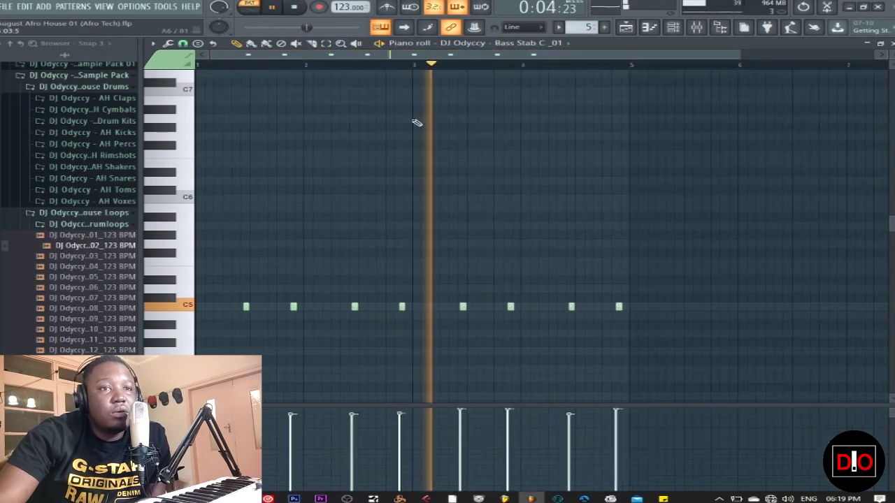
pyautogui.click(307, 8)
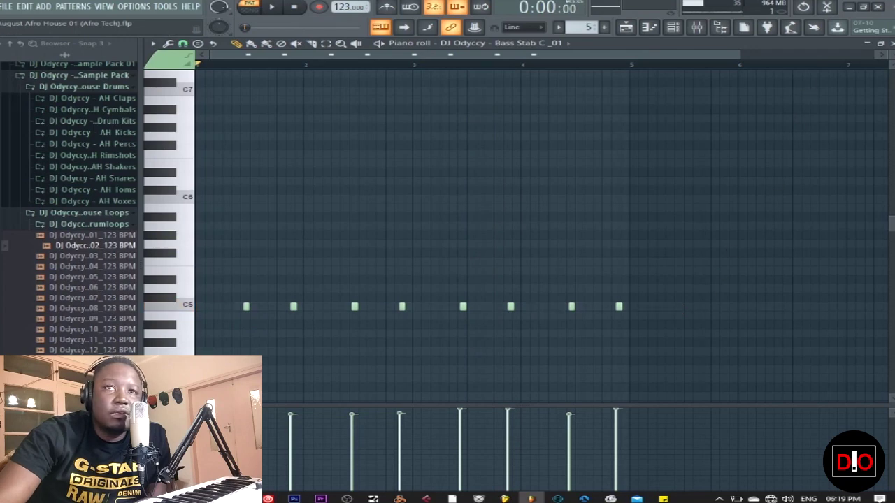
pyautogui.click(887, 43)
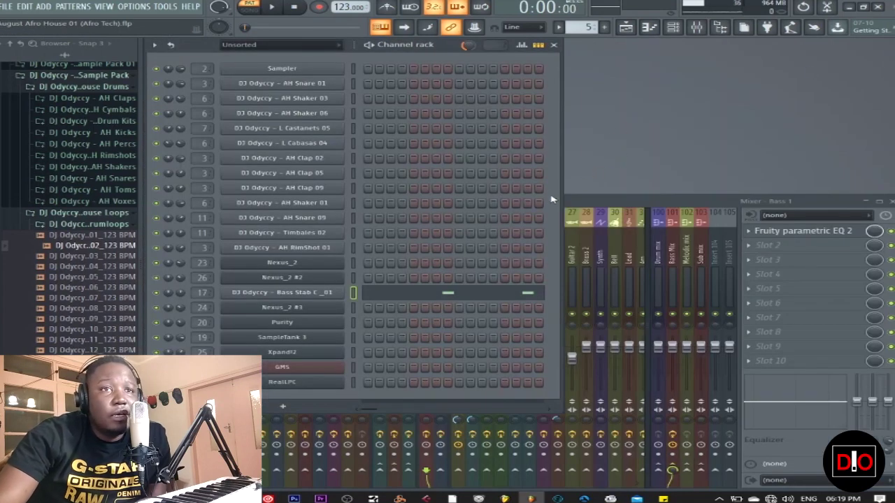
# Switch to pattern 6, open the GMS channel's notes in the piano roll and set the snap to Step.
pyautogui.press('KP_Add')
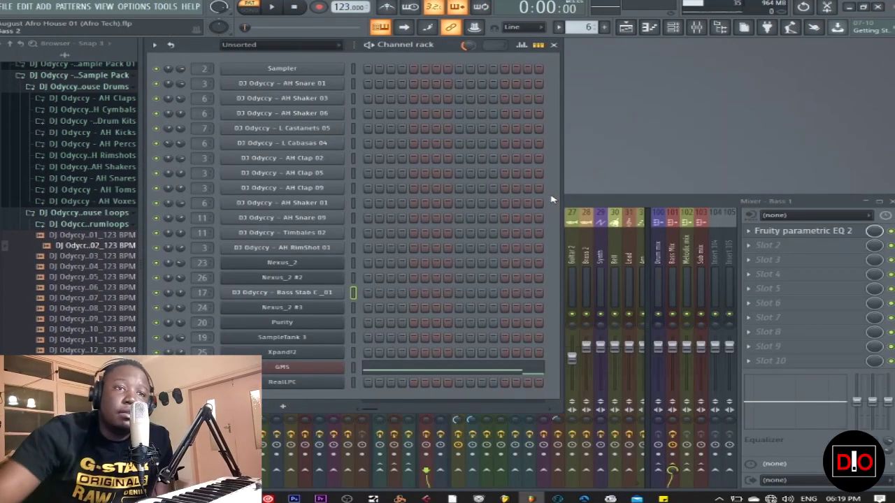
pyautogui.click(353, 369)
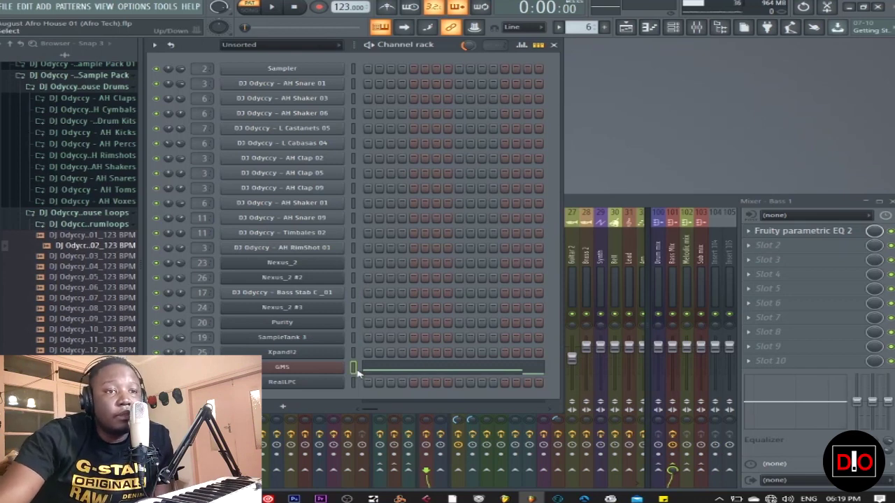
pyautogui.click(423, 372)
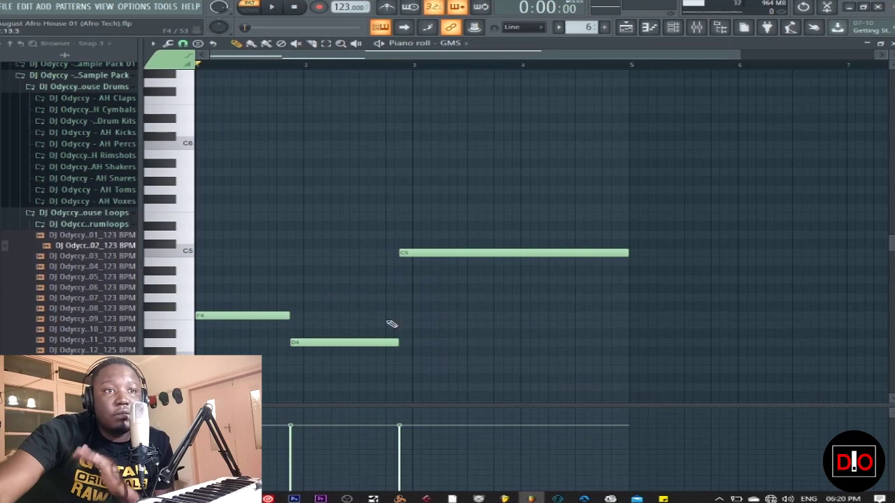
pyautogui.click(183, 43)
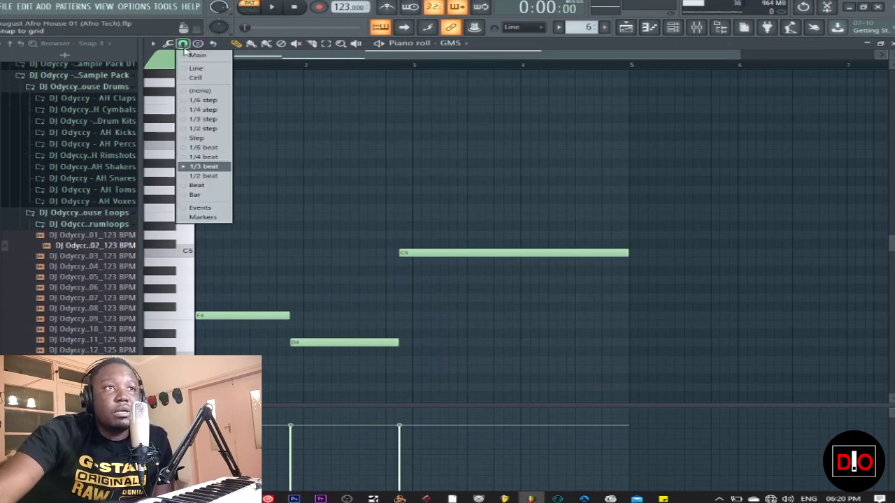
pyautogui.click(218, 142)
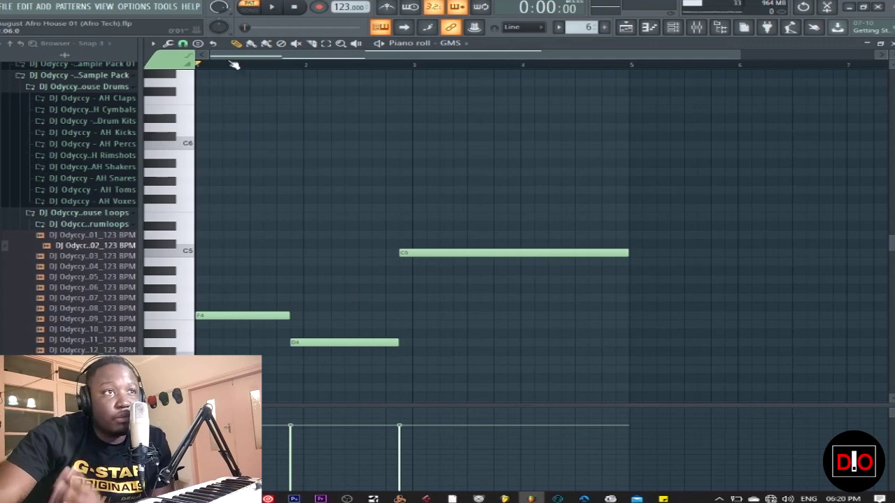
# Play the GMS bass pattern from the start, stop it, and return to the channel rack.
pyautogui.click(272, 8)
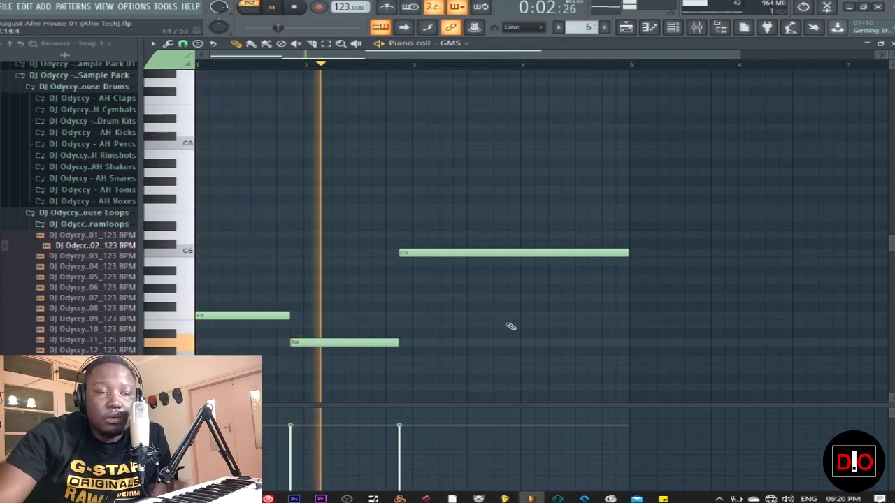
pyautogui.click(295, 7)
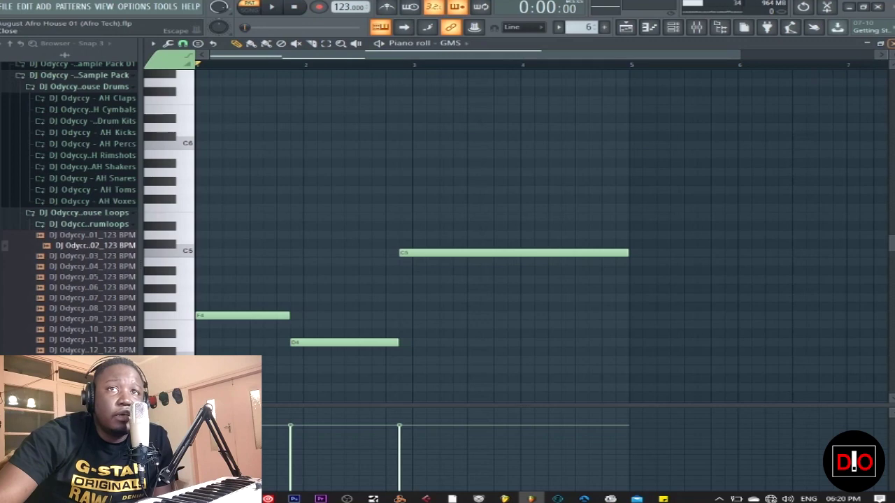
pyautogui.click(891, 42)
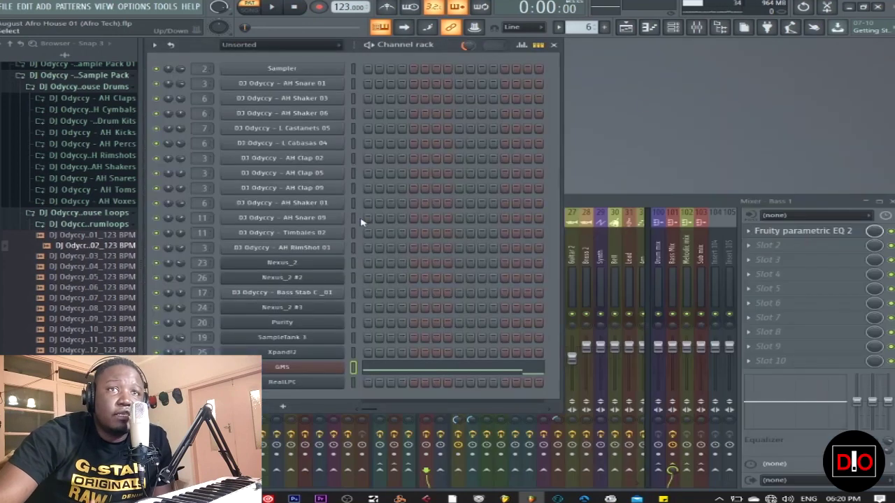
# View the GMS synth's Vintage Bass TE preset and its polyphony settings, closing the plugin window again.
pyautogui.click(297, 369)
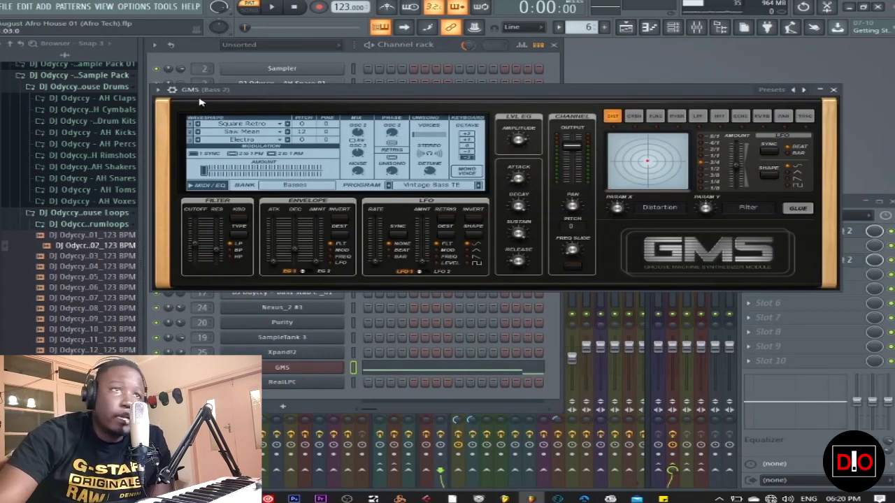
pyautogui.click(174, 90)
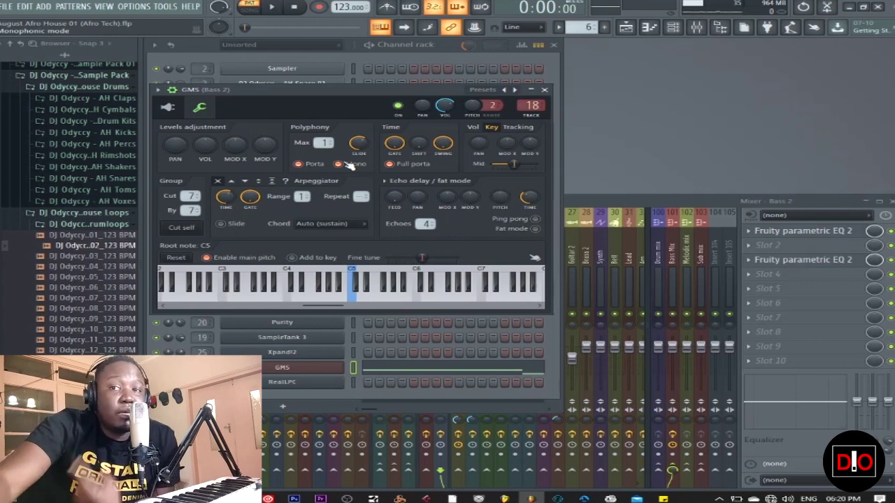
pyautogui.click(544, 89)
# Try a short F5 note over the F4 note in bar 1 of the GMS part, play it, and delete it.
pyautogui.click(456, 373)
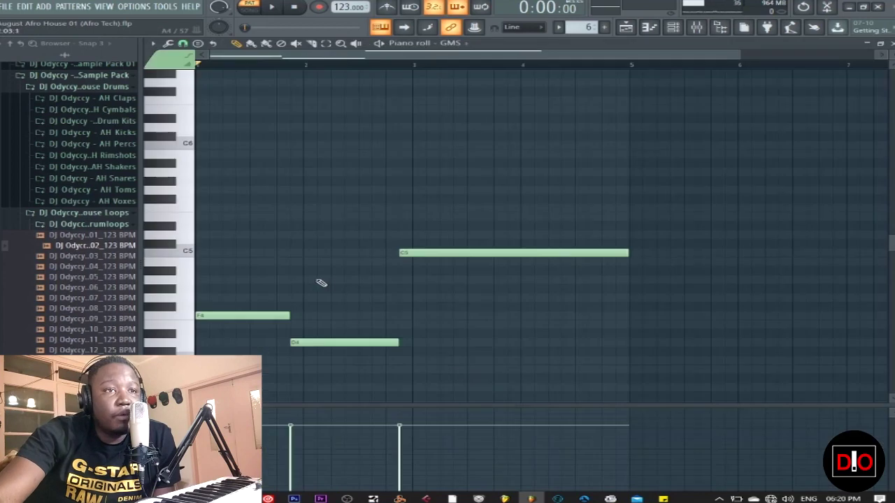
pyautogui.click(243, 208)
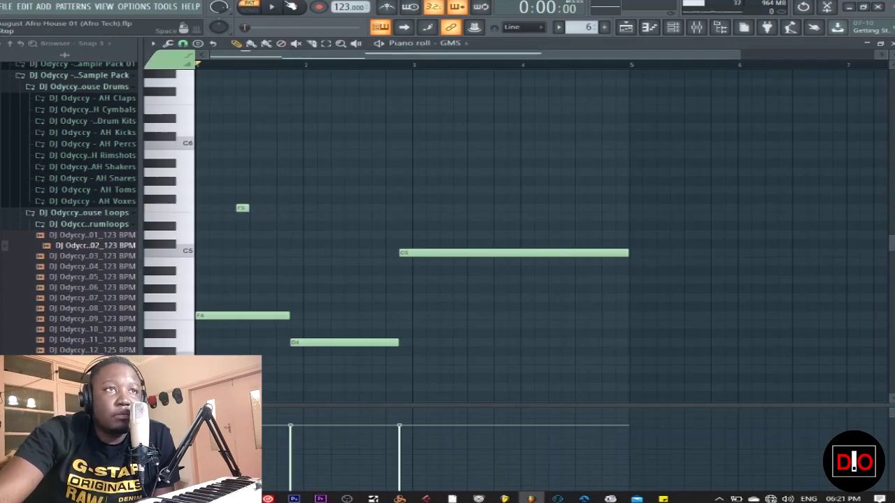
pyautogui.click(280, 9)
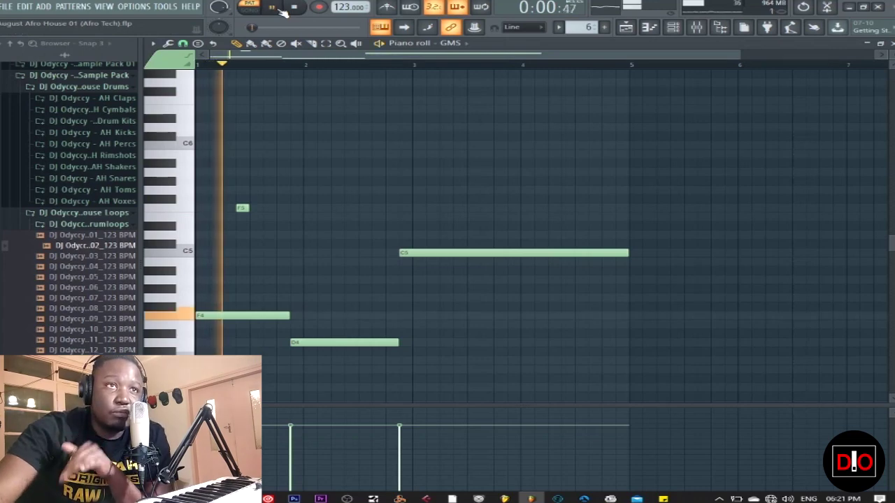
pyautogui.click(297, 7)
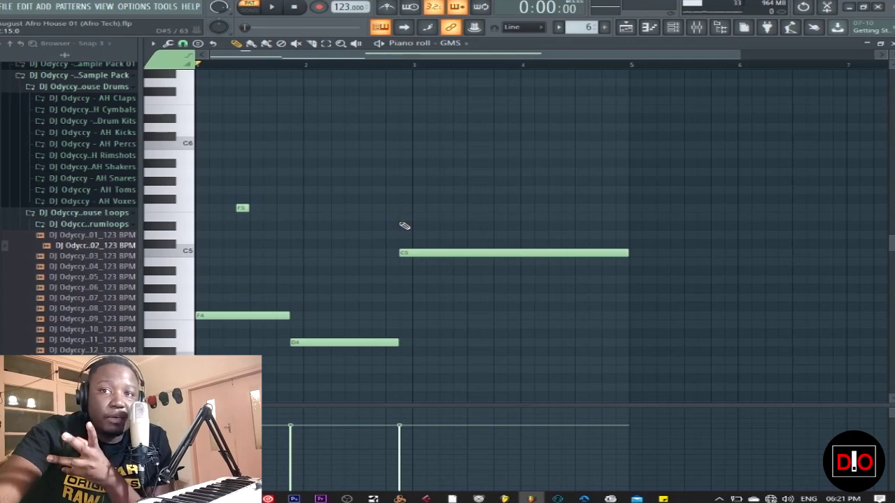
pyautogui.rightClick(243, 208)
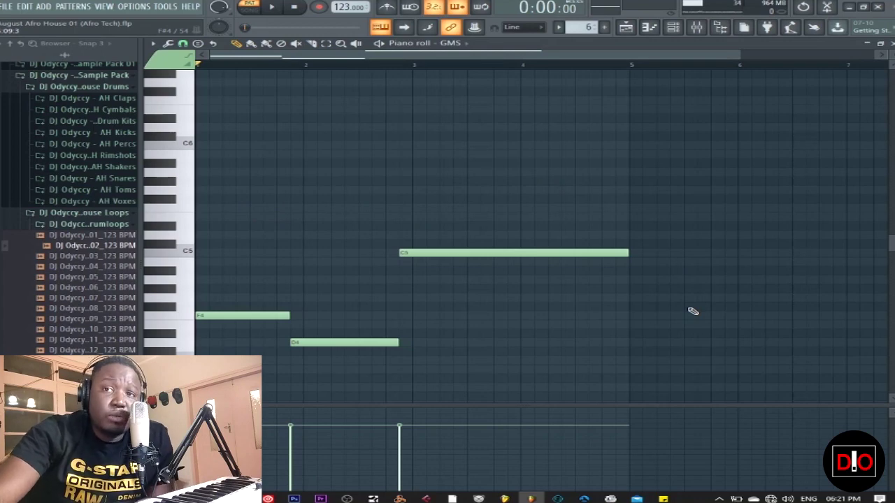
# Play the GMS pattern while adding two short F6 notes over the long C5 note in bar 4.
pyautogui.scroll(1, 691, 311)
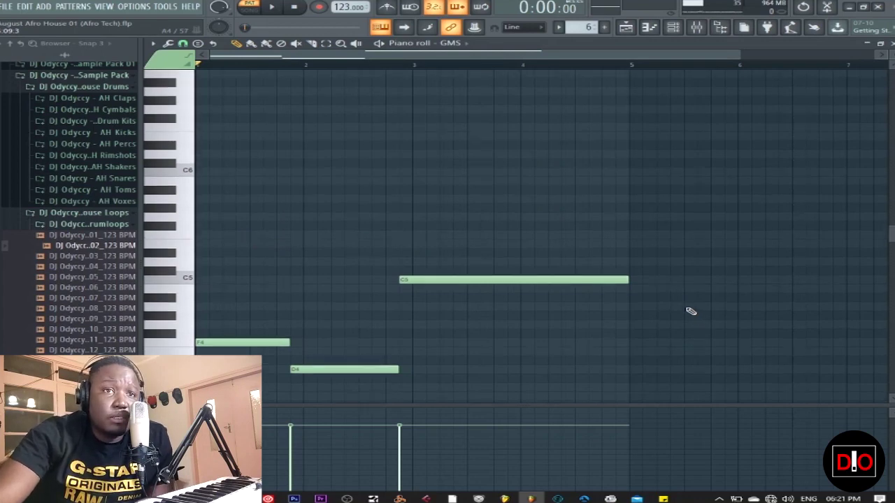
pyautogui.click(274, 7)
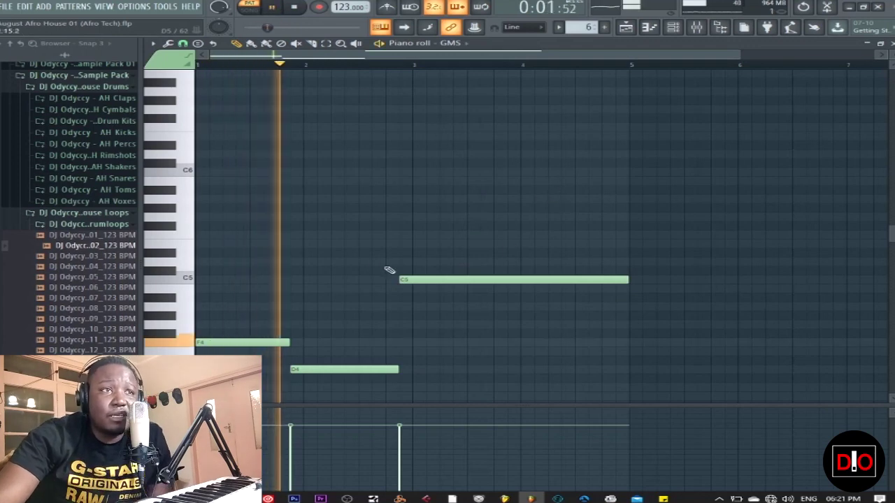
pyautogui.click(578, 128)
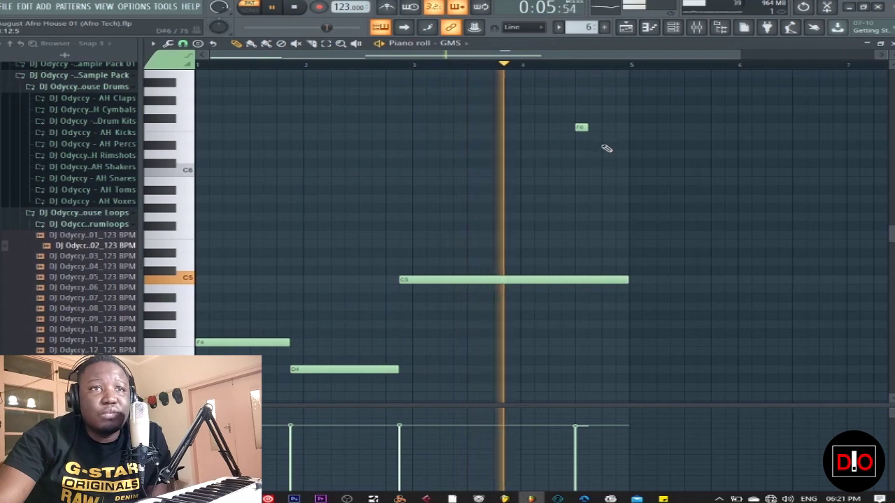
pyautogui.click(604, 129)
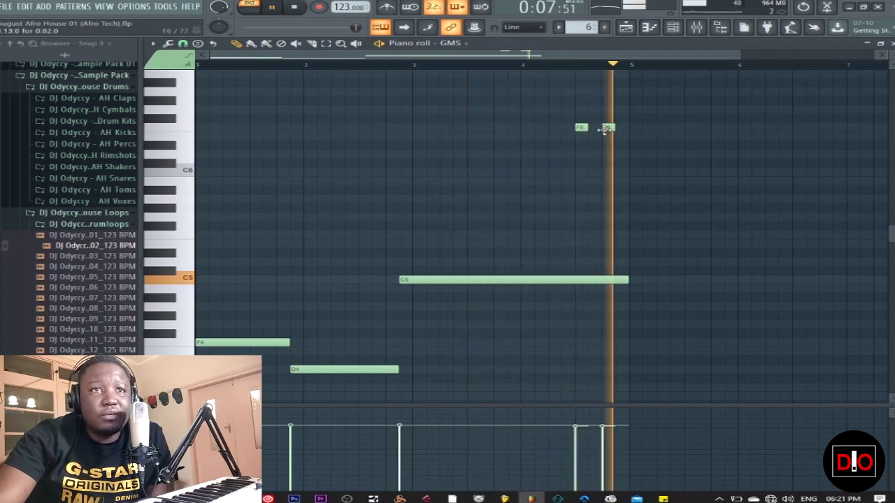
pyautogui.press('space')
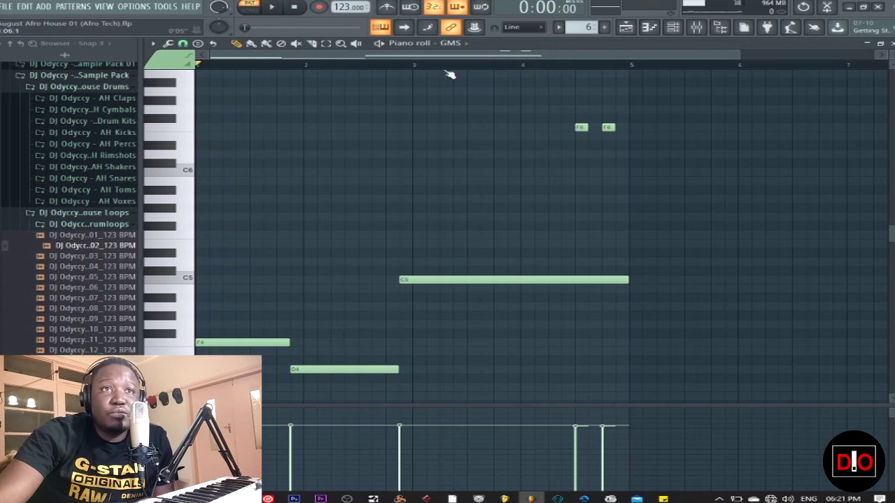
# Replay from the start of the C5 note, try a short C6 note in bar 4, and delete all three added notes.
pyautogui.click(399, 65)
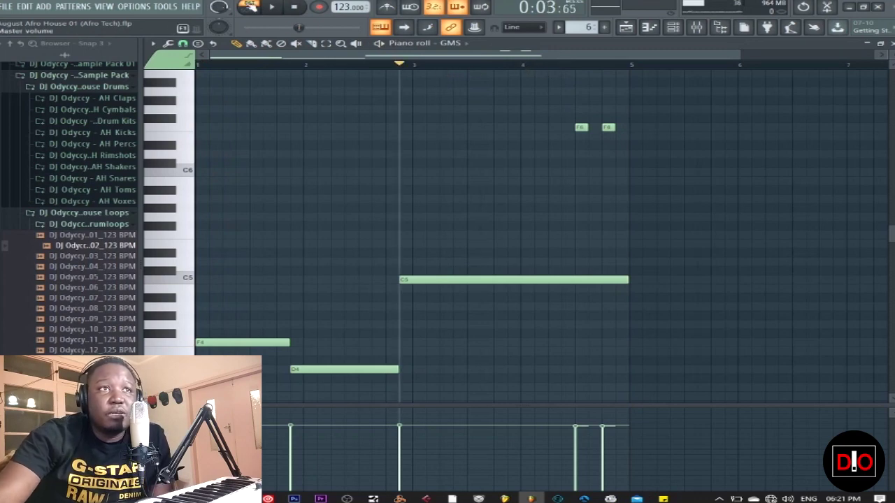
pyautogui.press('space')
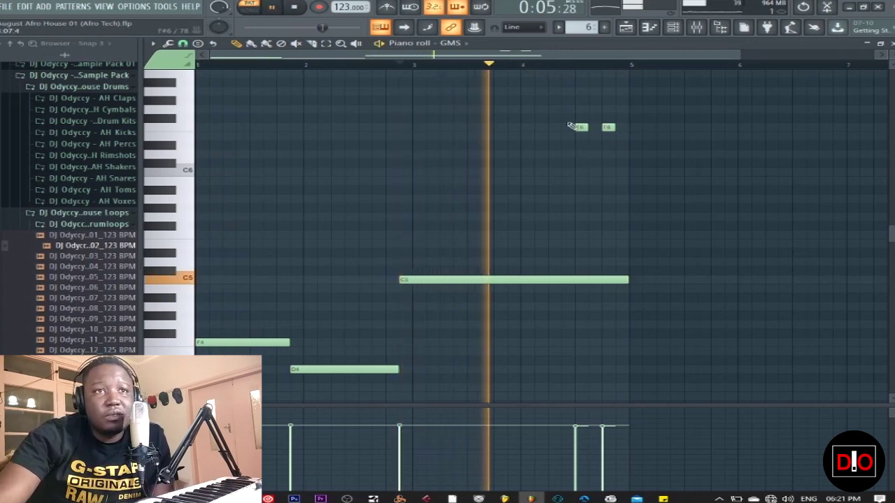
pyautogui.click(565, 172)
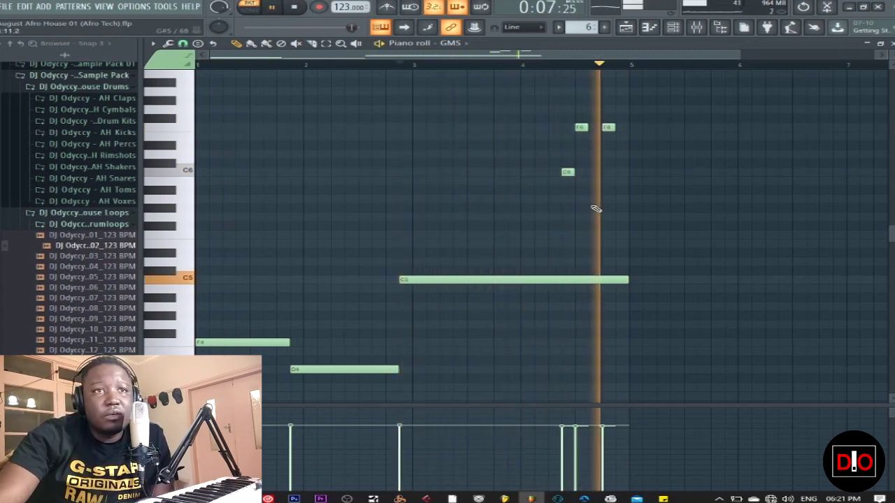
pyautogui.rightClick(567, 172)
pyautogui.rightClick(607, 127)
pyautogui.rightClick(578, 128)
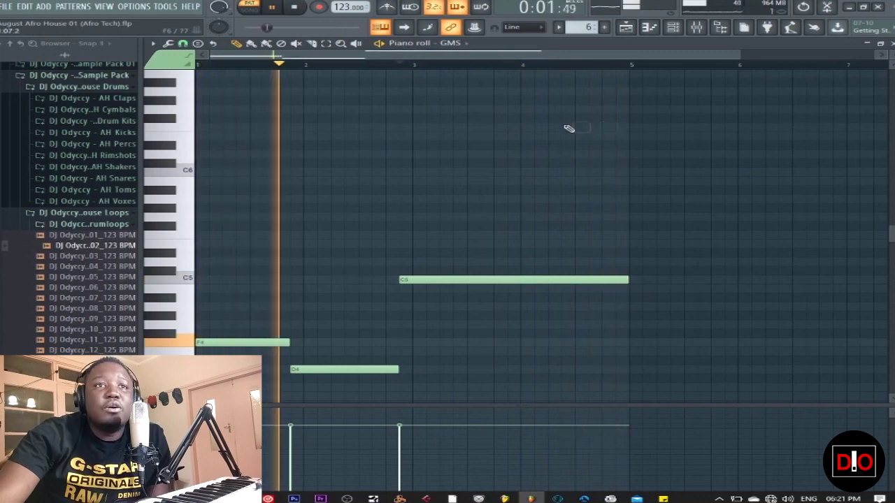
pyautogui.click(303, 11)
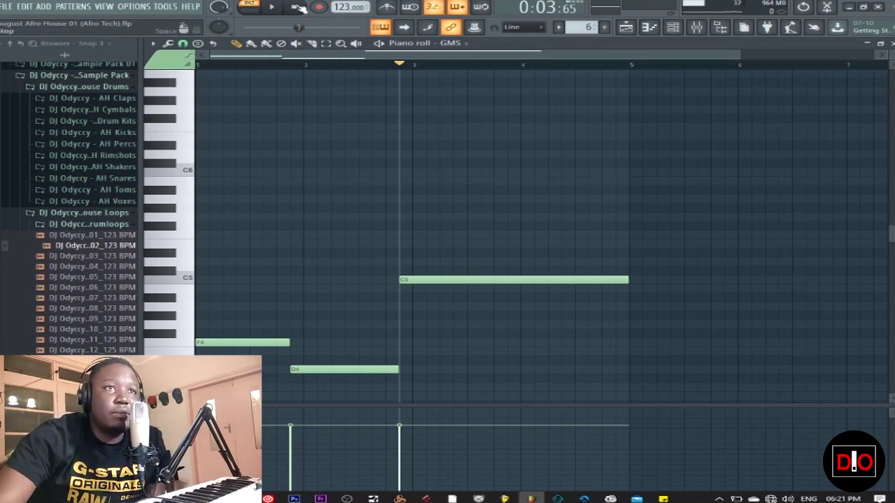
pyautogui.click(298, 7)
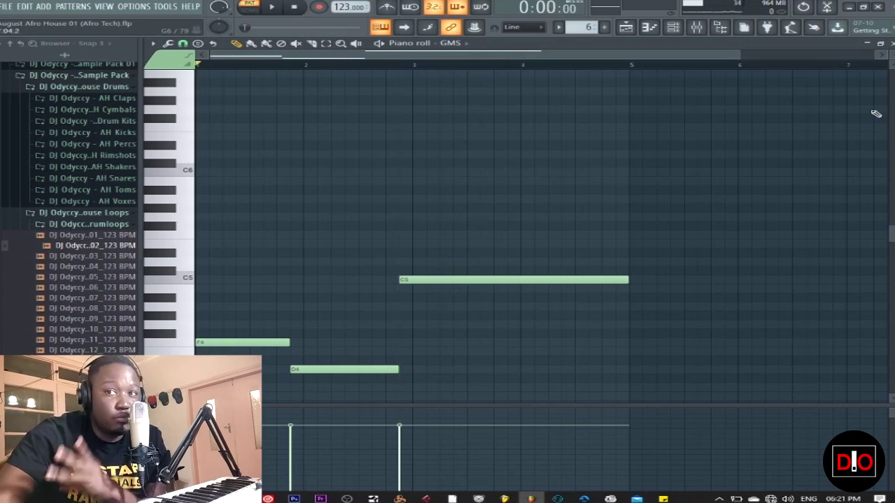
# Return to the channel rack and check the GMS channel's Porta and Mono settings, closing the plugin window again.
pyautogui.click(883, 43)
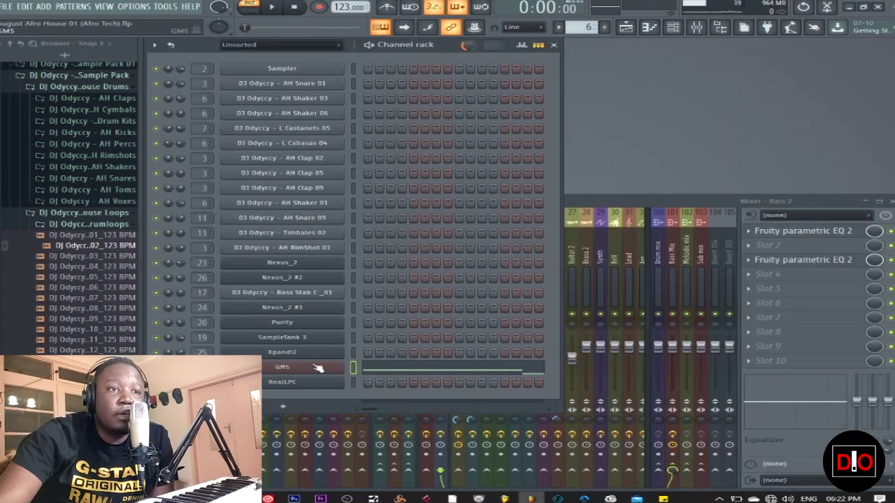
pyautogui.click(282, 367)
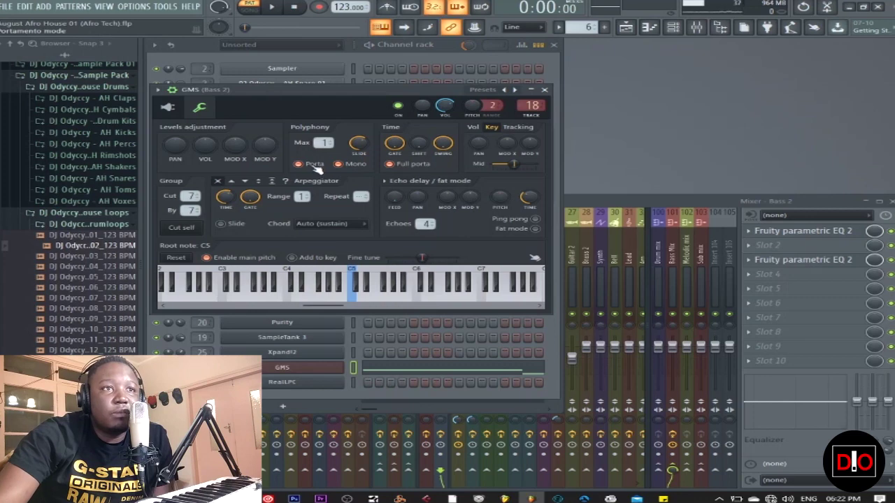
pyautogui.click(545, 90)
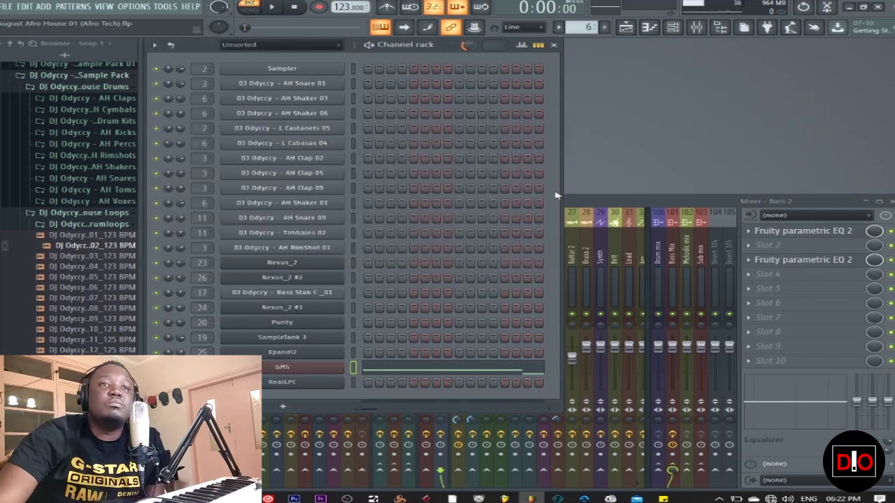
# Switch to pattern 7 and view the ST Hollywood Violins preset in the Nexus_2 channel, closing the plugin again.
pyautogui.press('KP_Add')
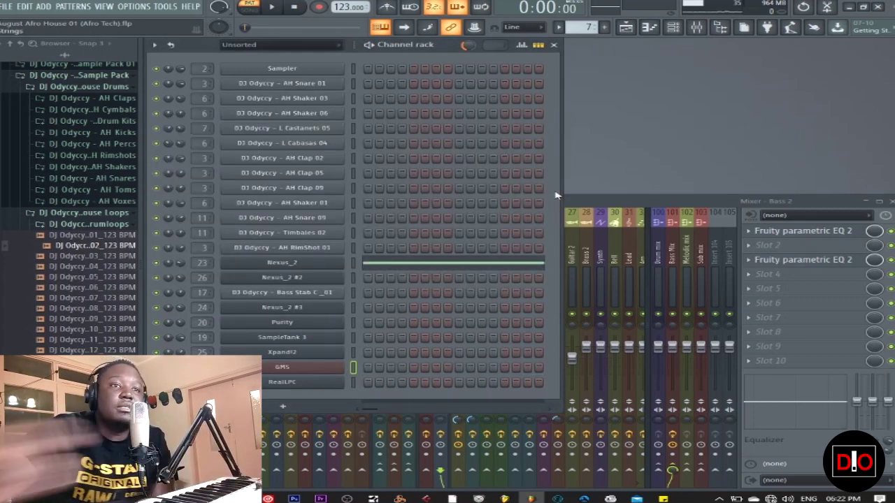
pyautogui.click(303, 270)
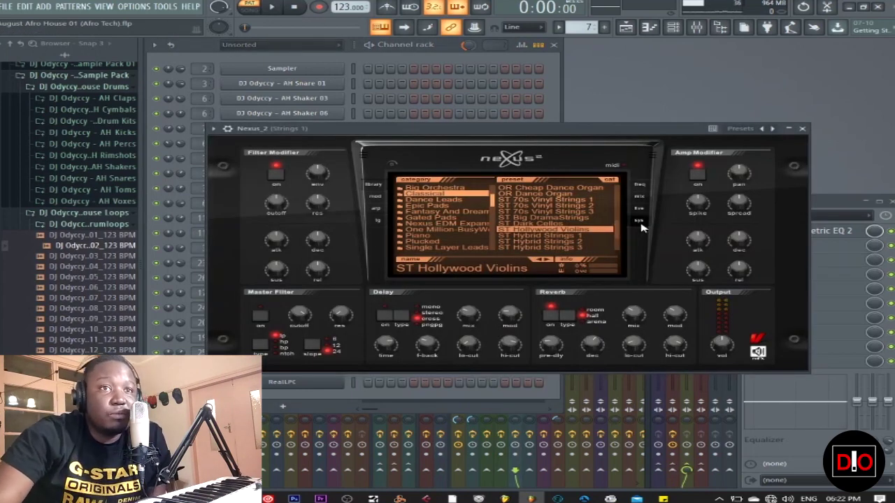
pyautogui.scroll(-2, 613, 234)
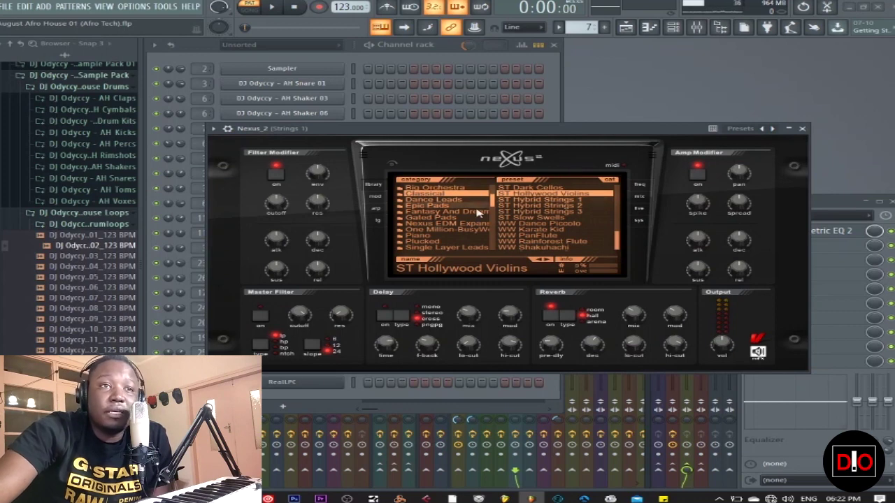
pyautogui.click(802, 129)
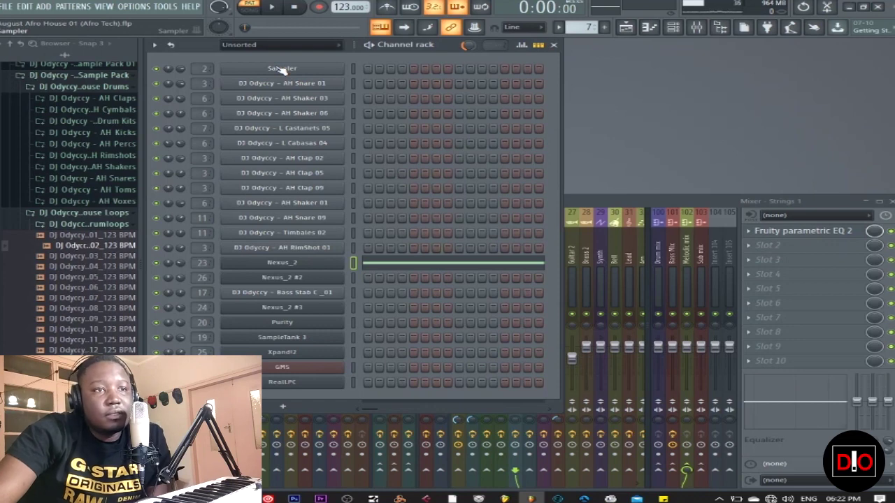
# Play pattern 7 and view the Nexus_2 strings notes in the piano roll, returning to the channel rack and stopping playback.
pyautogui.press('space')
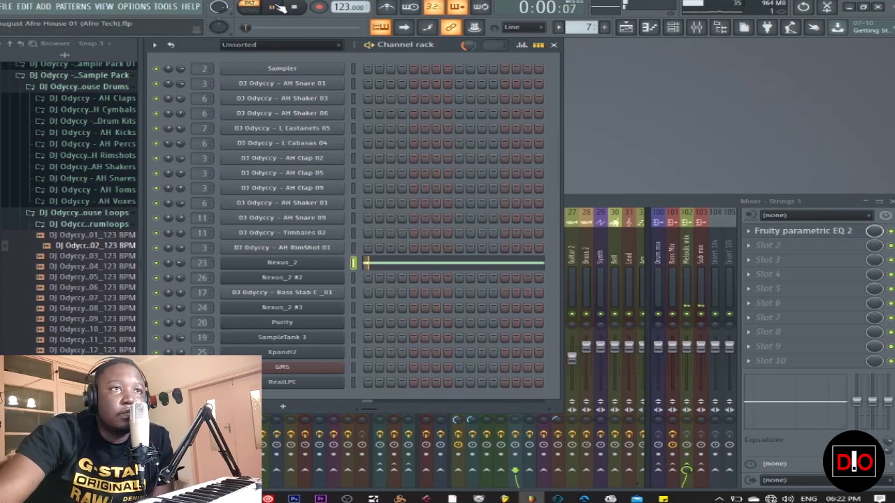
pyautogui.click(430, 268)
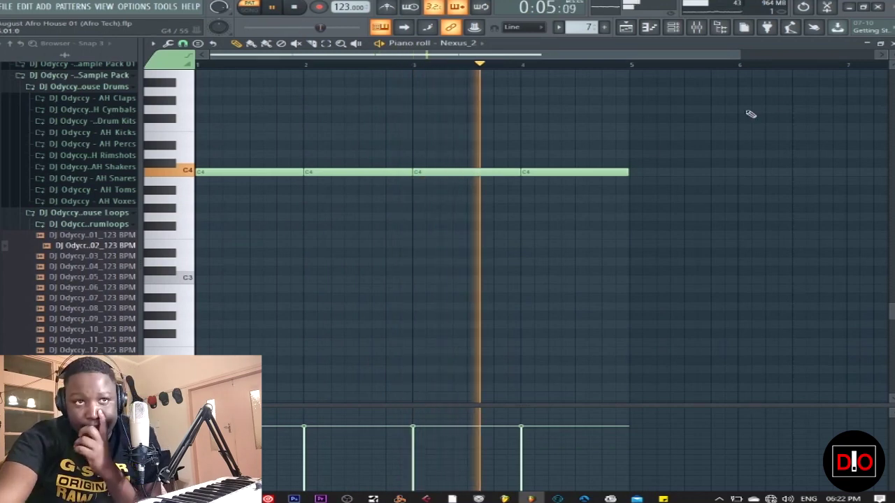
pyautogui.press('F7')
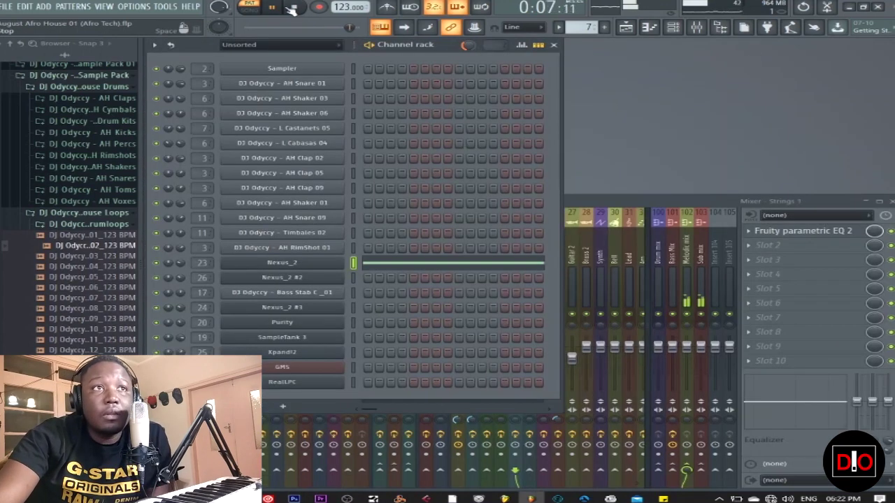
pyautogui.click(292, 8)
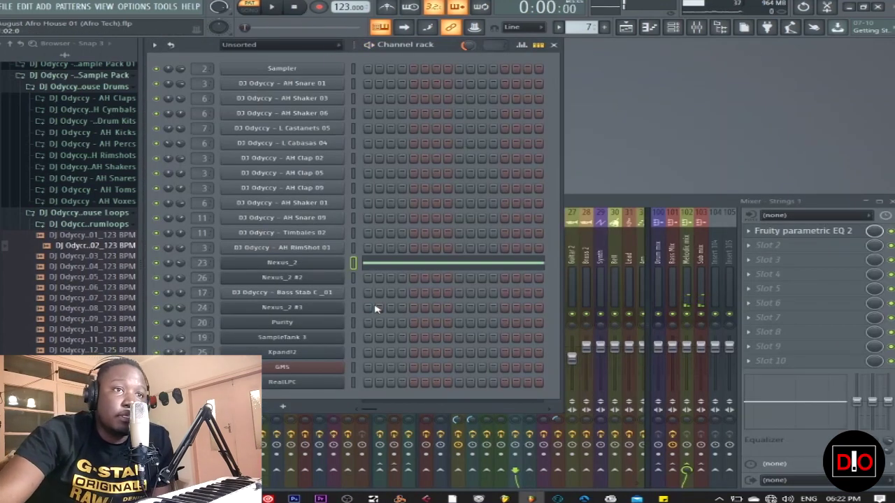
# Switch to pattern 8 and view the PL Mute Guitars 2 preset in the Nexus_2 #2 channel, closing the plugin again.
pyautogui.press('Down')
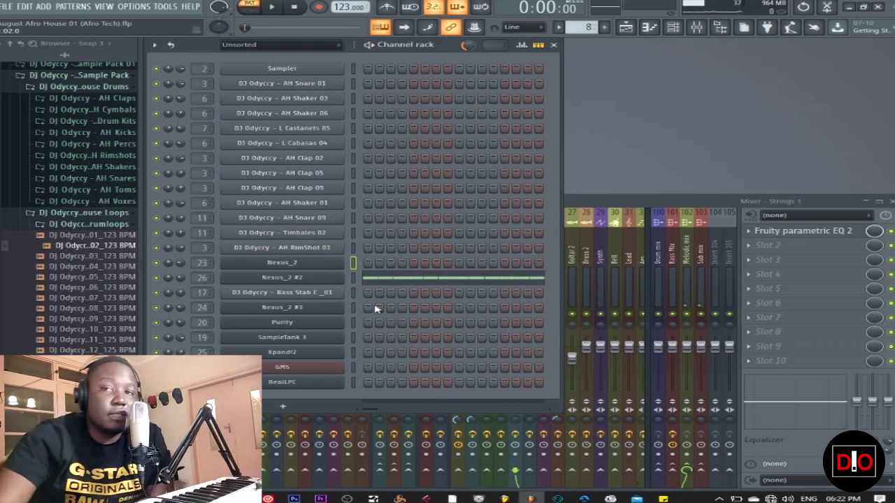
pyautogui.click(355, 278)
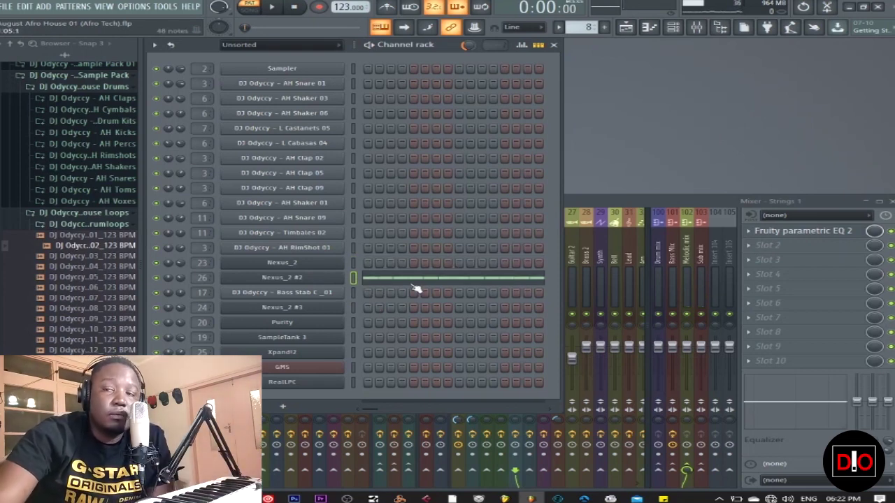
pyautogui.click(413, 283)
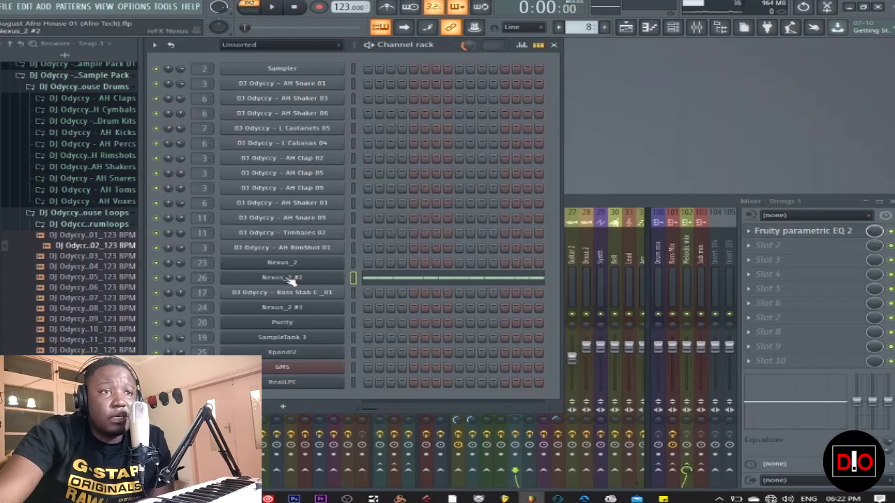
pyautogui.click(291, 280)
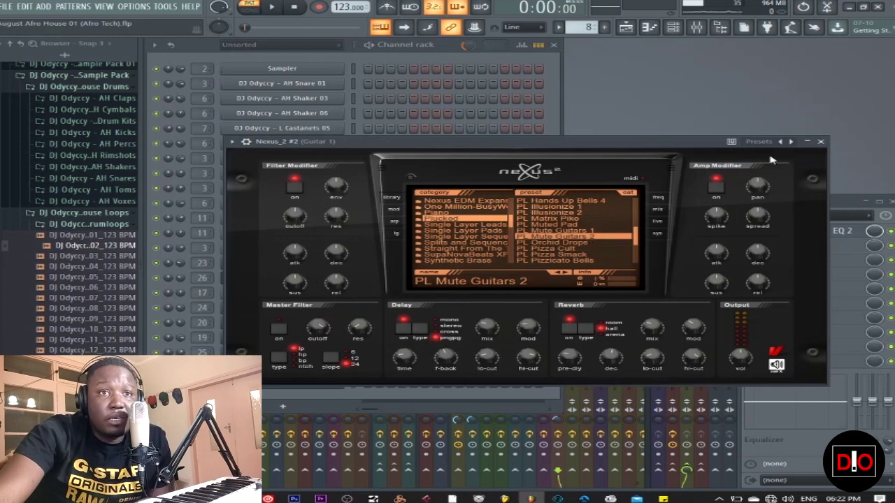
pyautogui.click(821, 142)
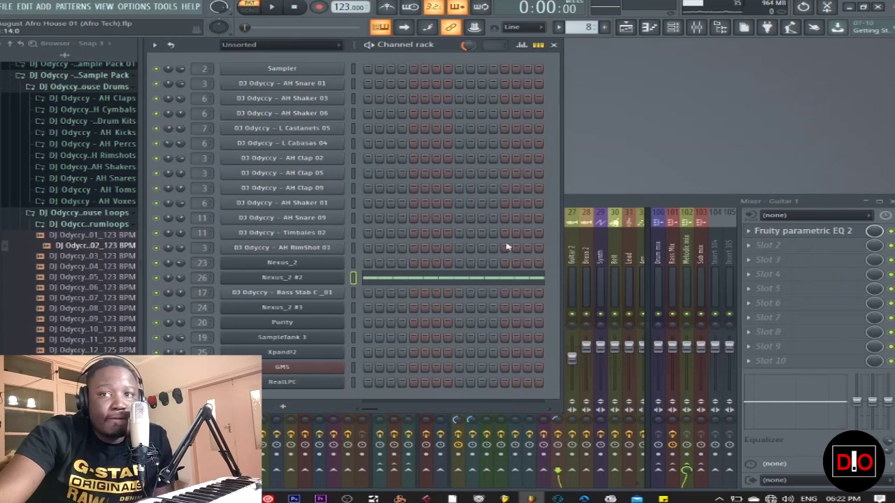
# Open the Nexus_2 #2 notes in the piano roll and set the grid snap to 1/3 beat after trying 1/6 beat.
pyautogui.click(396, 281)
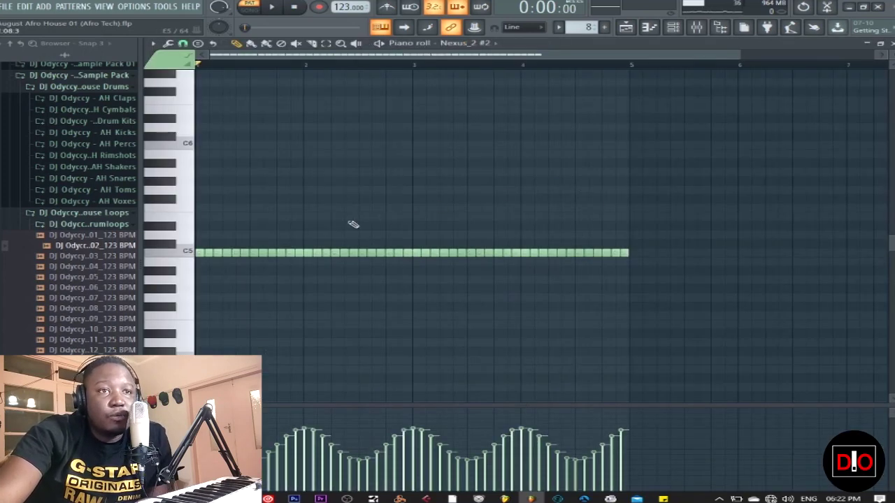
pyautogui.click(184, 45)
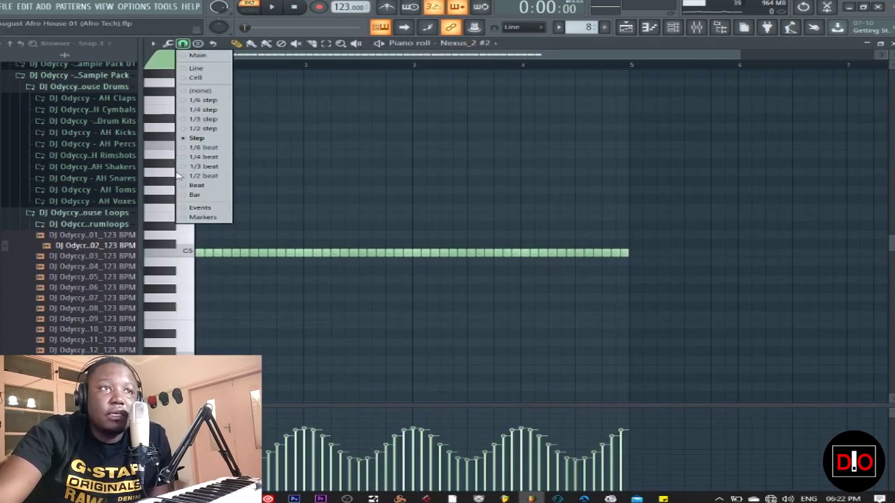
pyautogui.click(202, 145)
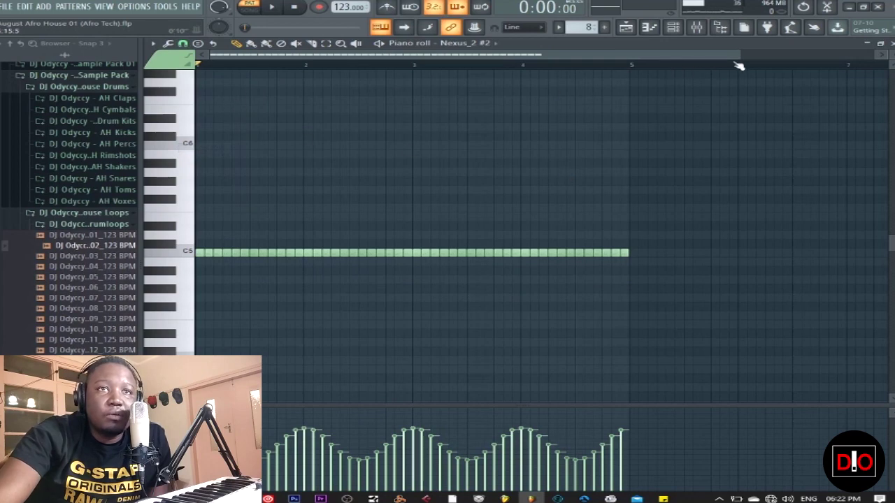
pyautogui.scroll(3, 740, 59)
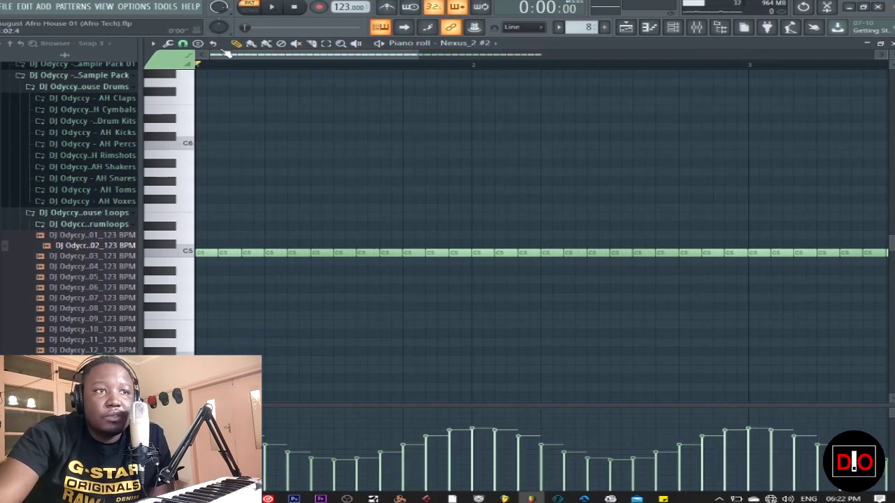
pyautogui.click(196, 43)
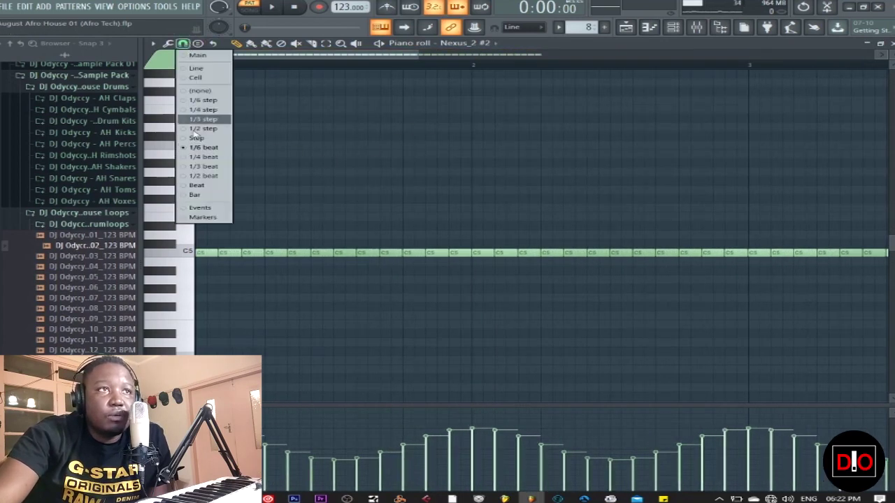
pyautogui.click(203, 167)
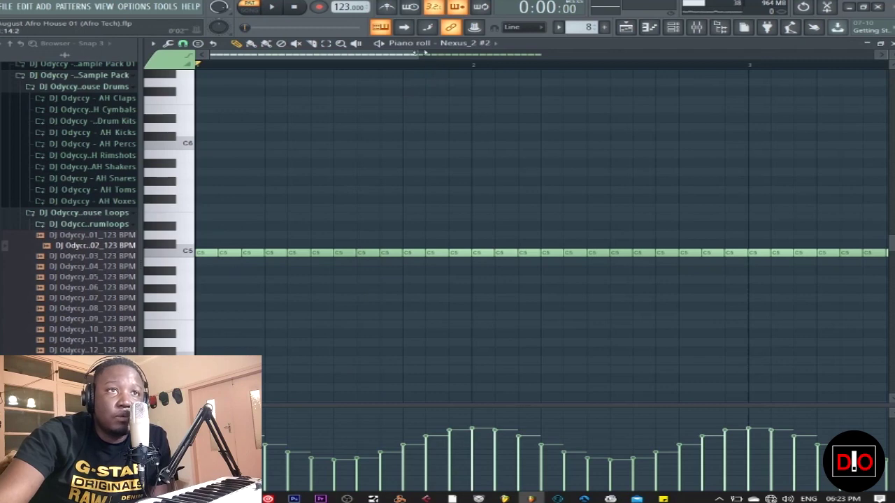
# Play the repeated C5 notes of pattern 8 in the piano roll and stop playback.
pyautogui.scroll(-2, 336, 78)
pyautogui.click(273, 7)
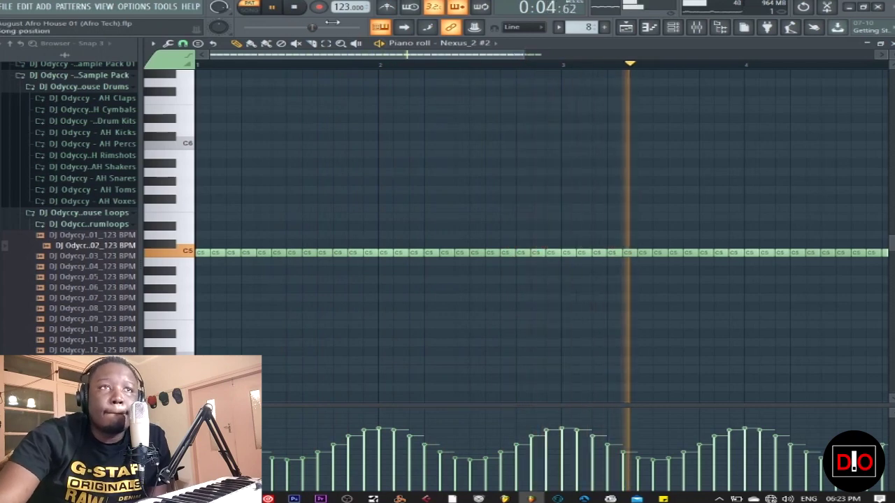
pyautogui.press('space')
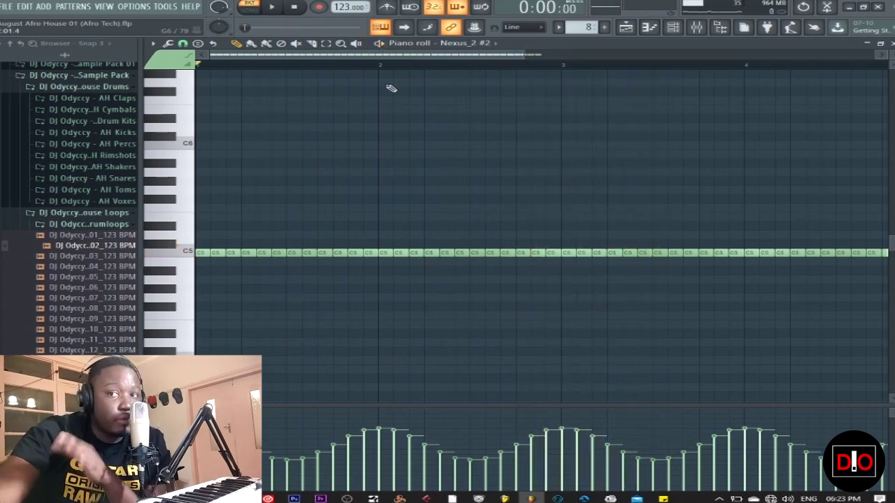
# Try different Phase settings in the piano roll's LFO tool on the sine-shaped note velocities, closing it without accepting.
pyautogui.click(182, 44)
pyautogui.click(182, 45)
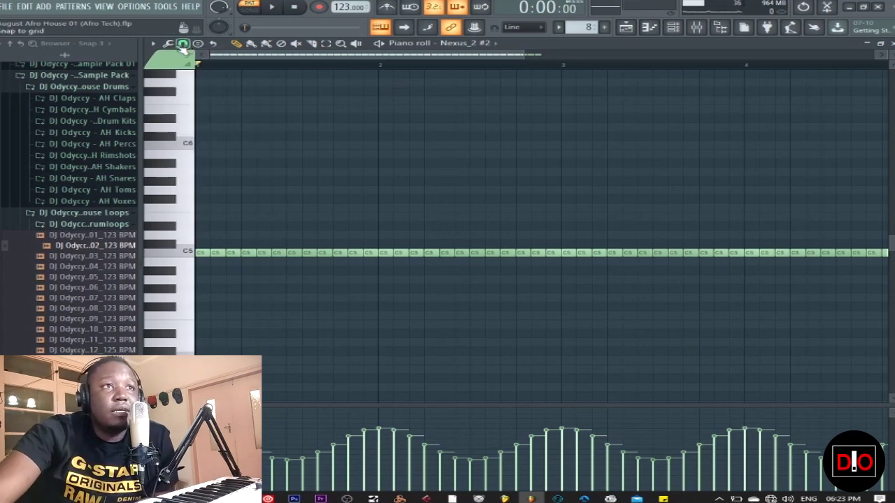
pyautogui.click(168, 43)
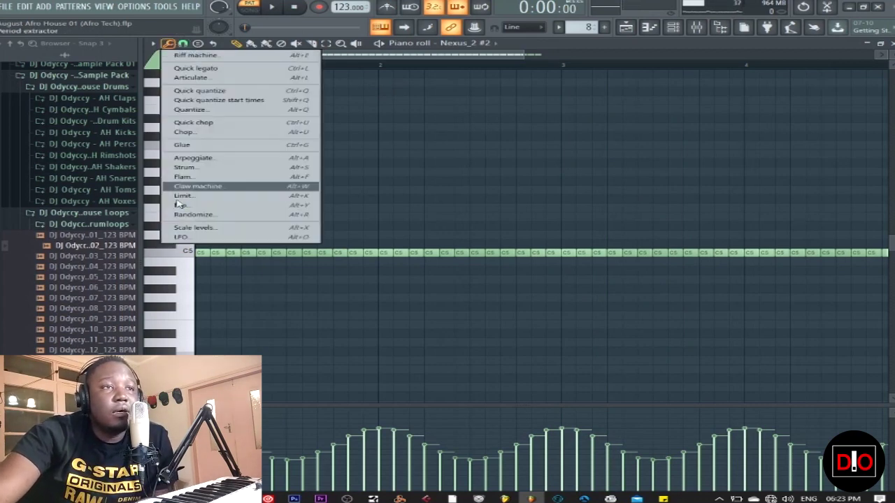
pyautogui.click(183, 238)
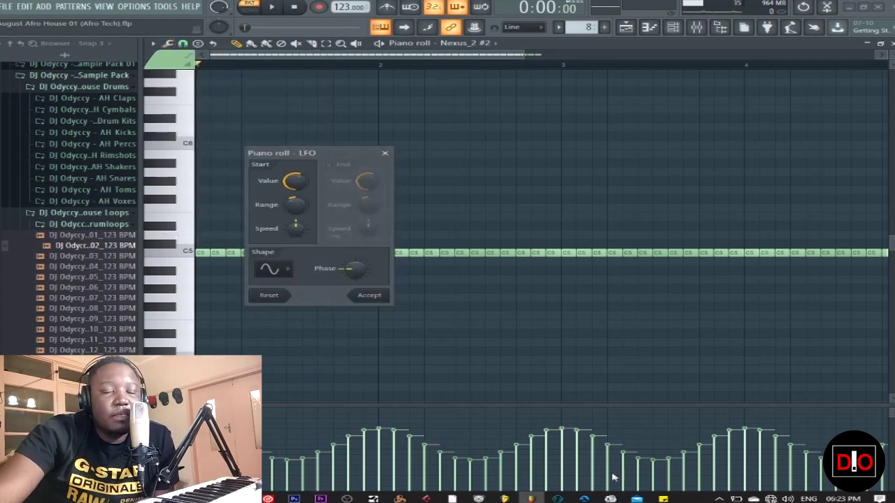
pyautogui.moveTo(355, 269)
pyautogui.mouseDown()
pyautogui.moveTo(356, 244)
pyautogui.moveTo(363, 277)
pyautogui.moveTo(363, 268)
pyautogui.mouseUp()
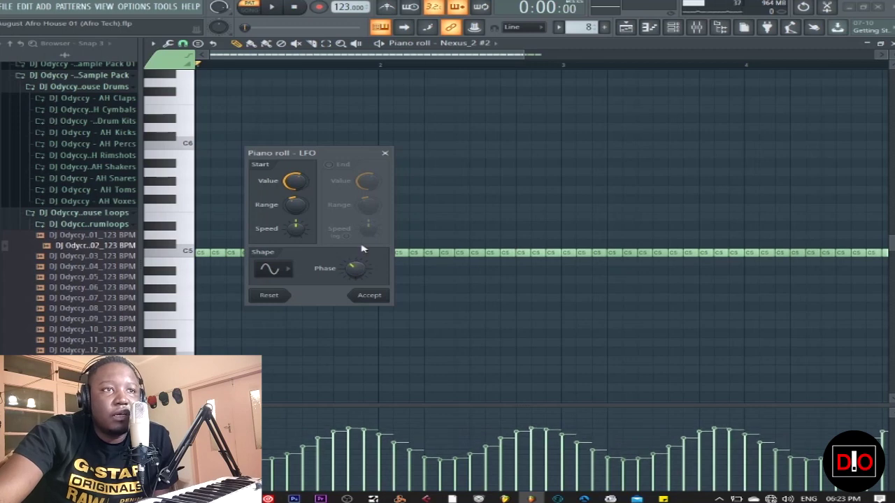
pyautogui.moveTo(369, 271); pyautogui.dragTo(370, 279)
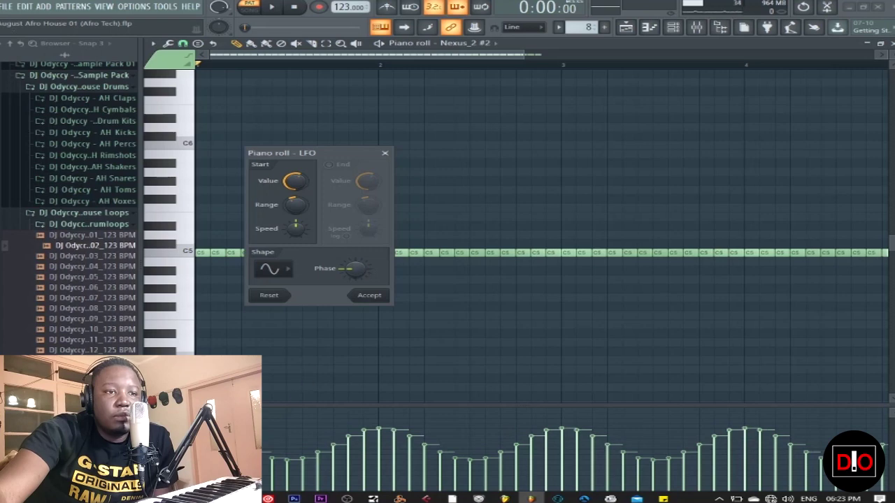
pyautogui.moveTo(355, 269); pyautogui.dragTo(355, 223)
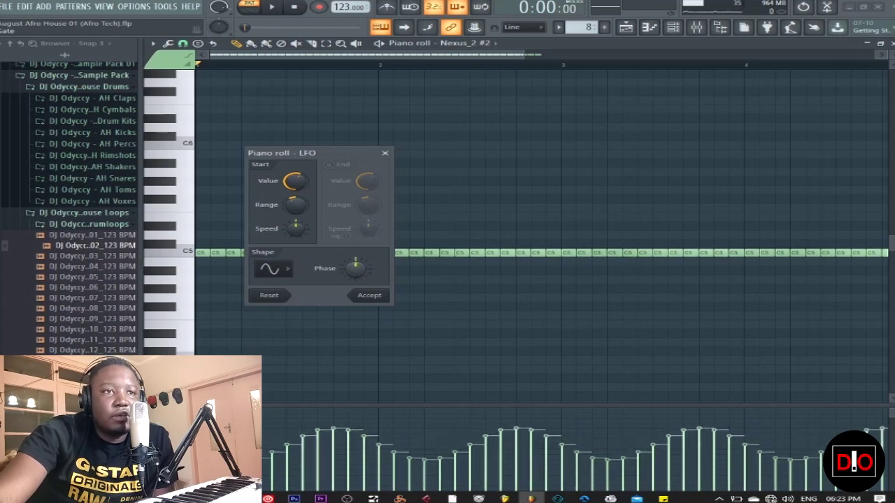
pyautogui.moveTo(353, 275)
pyautogui.mouseDown()
pyautogui.moveTo(353, 267)
pyautogui.moveTo(353, 280)
pyautogui.mouseUp()
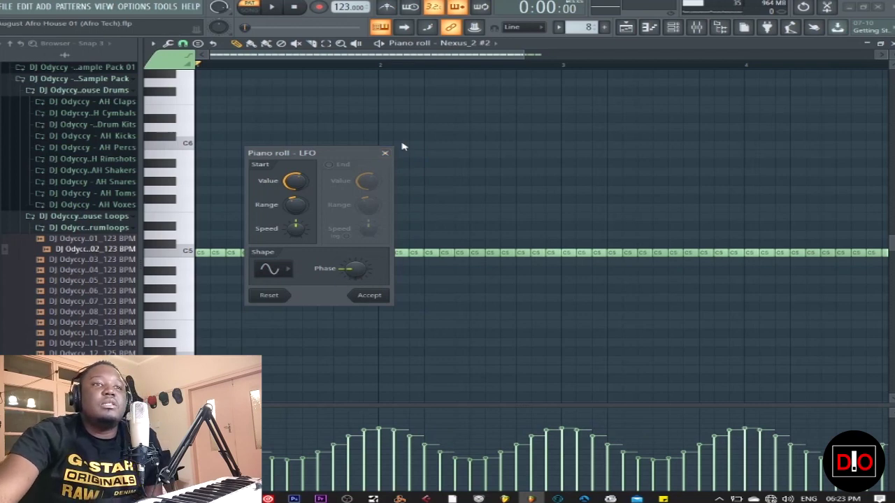
pyautogui.moveTo(294, 202)
pyautogui.mouseDown()
pyautogui.moveTo(294, 209)
pyautogui.moveTo(294, 191)
pyautogui.moveTo(295, 210)
pyautogui.mouseUp()
pyautogui.click(386, 152)
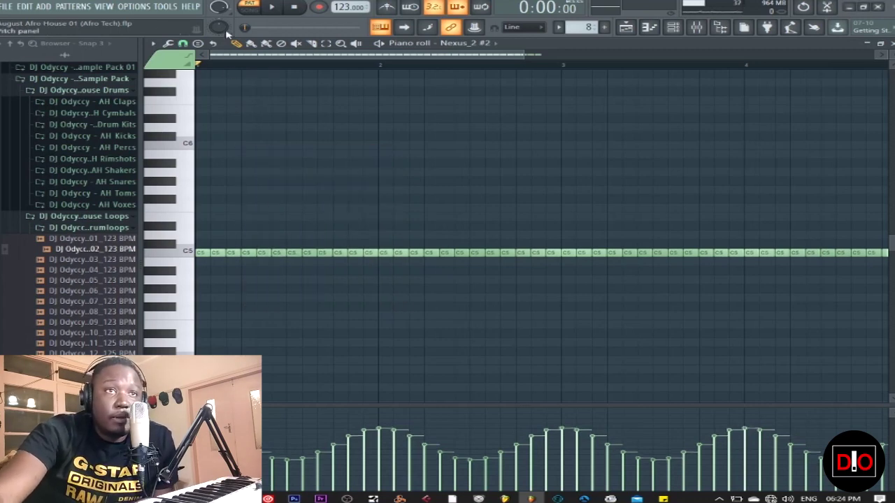
# Return to the channel rack, switch to pattern 9 and view the Pizzicato preset in the Nexus_2 #3 channel, closing the plugin again.
pyautogui.click(890, 43)
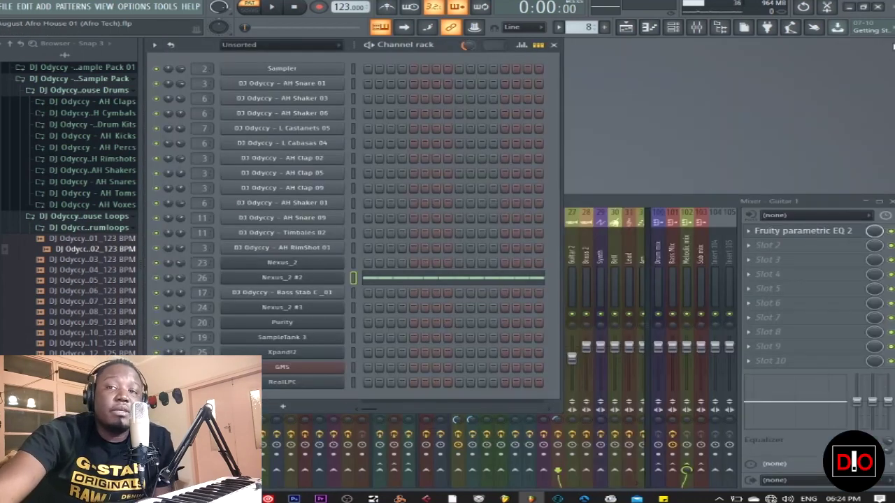
pyautogui.press('KP_Add')
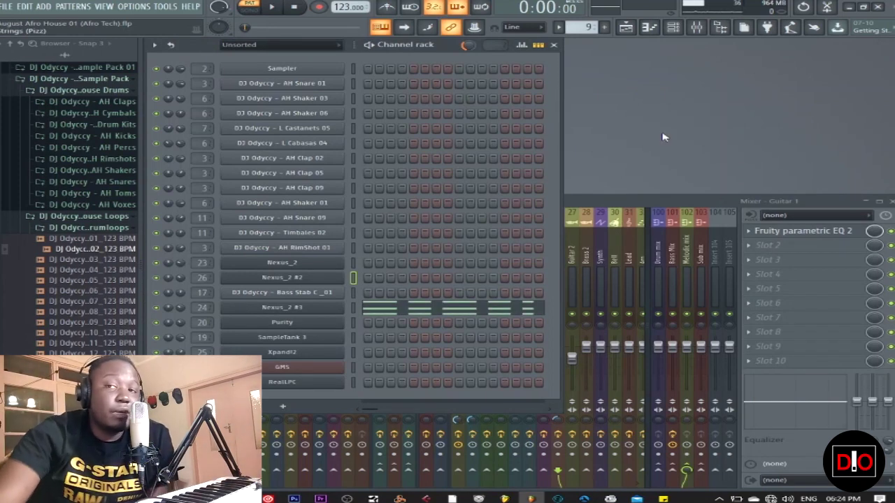
pyautogui.click(283, 307)
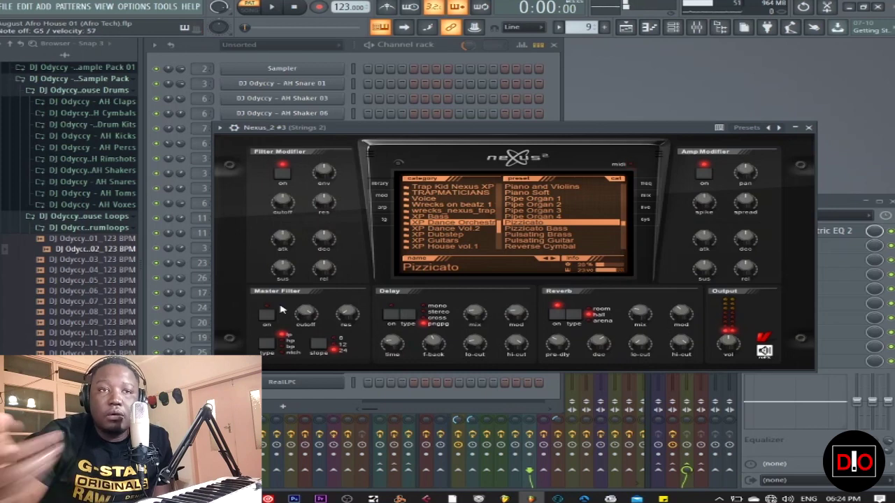
pyautogui.moveTo(588, 129); pyautogui.dragTo(587, 93)
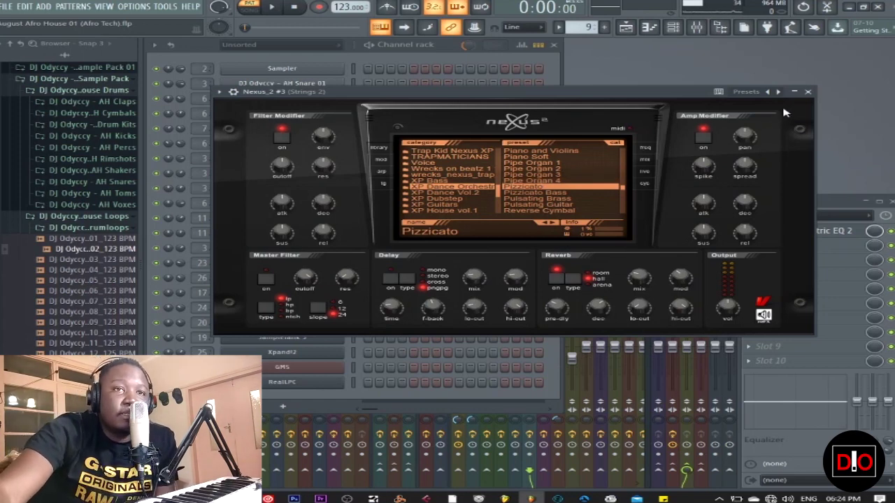
pyautogui.click(807, 91)
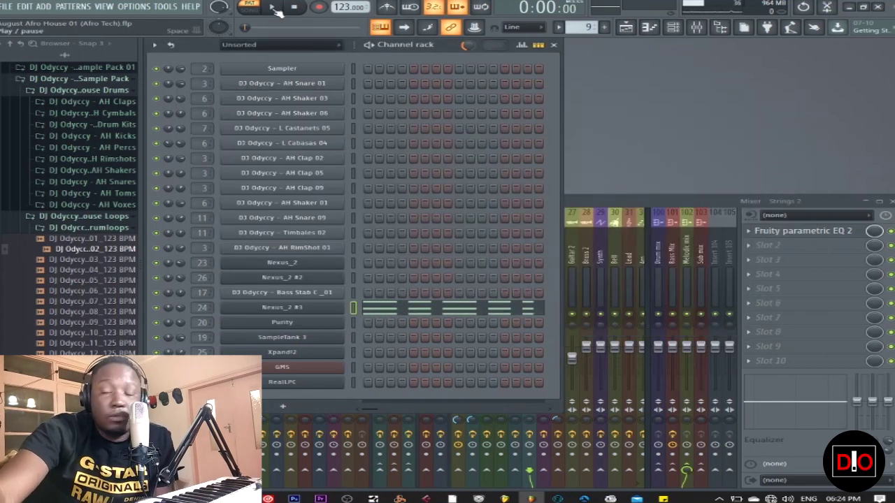
# Play pattern 9 with the Nexus_2 #3 chords open in the piano roll, replaying from the start with all four bars in view.
pyautogui.click(274, 10)
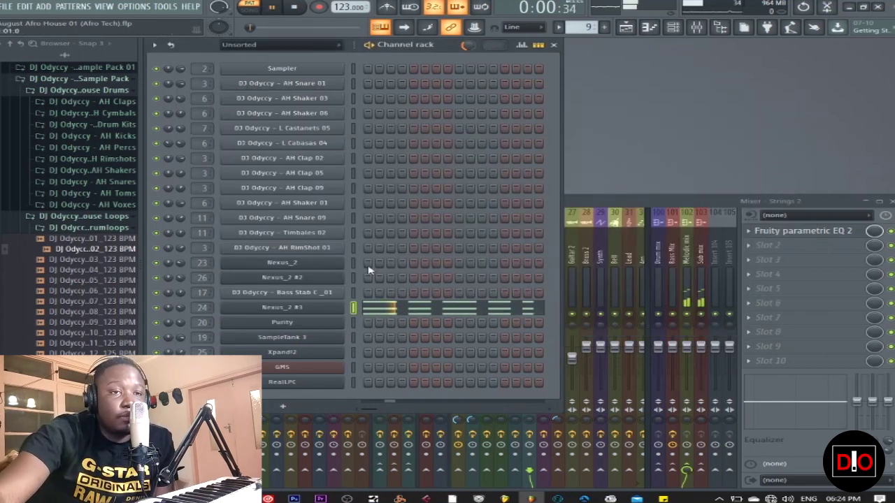
pyautogui.click(444, 315)
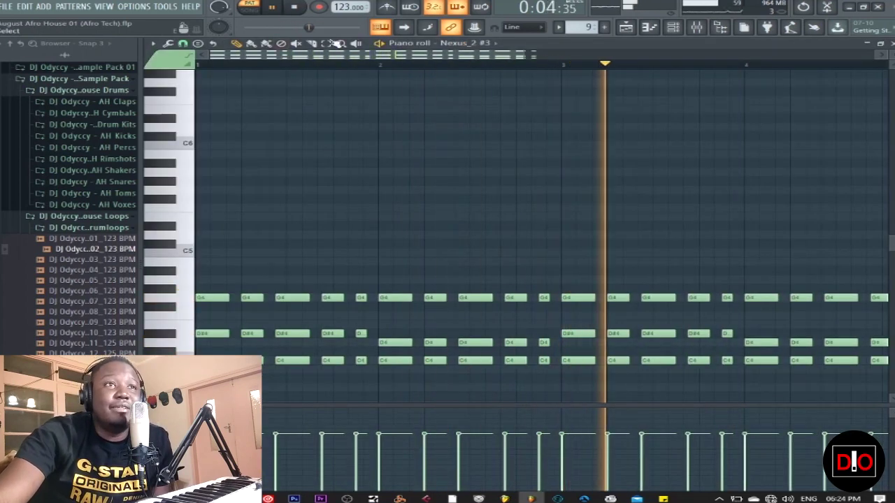
pyautogui.click(294, 7)
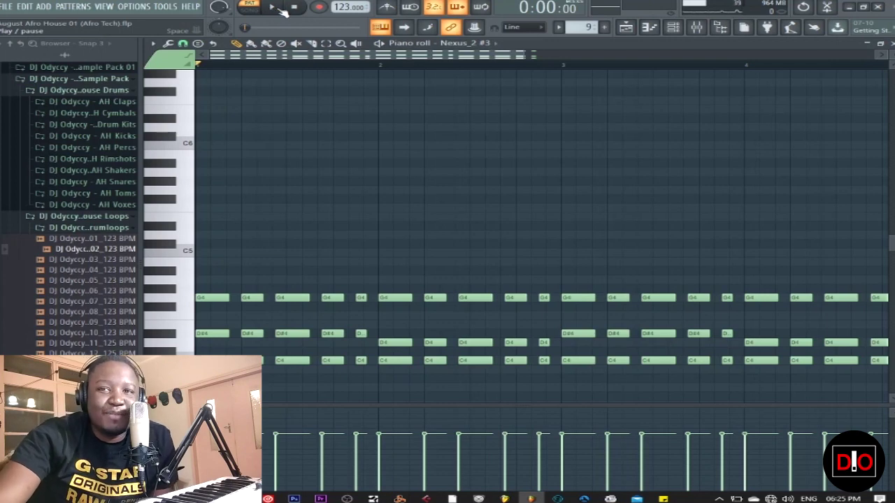
pyautogui.click(275, 7)
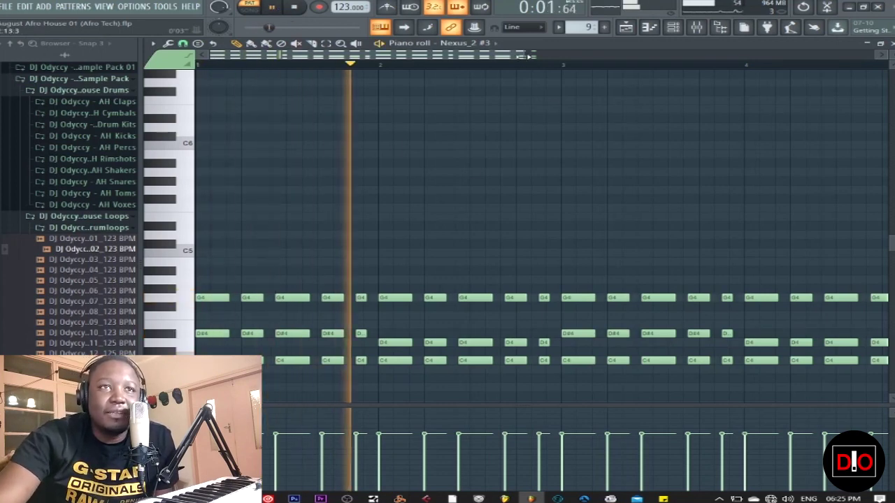
pyautogui.scroll(-3, 769, 83)
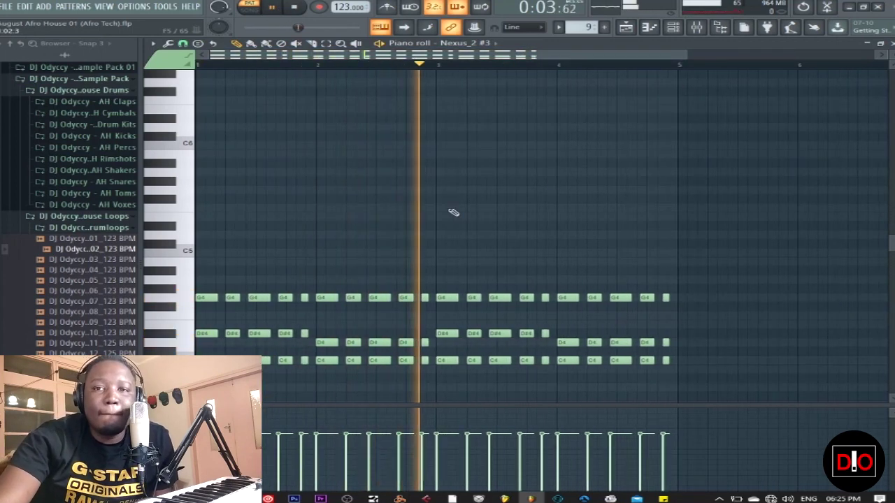
# Stop playback, switch to pattern 10 and view the Choir Ensemble preset in the Purity channel, closing the plugin again.
pyautogui.click(296, 8)
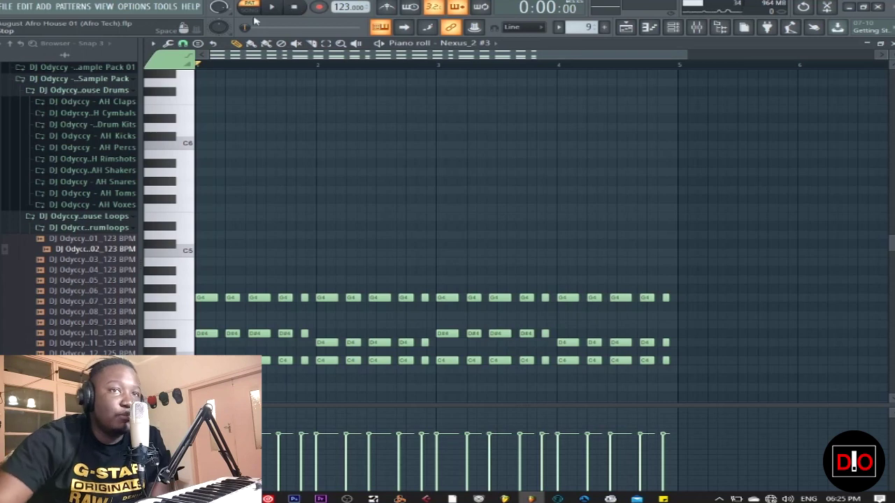
pyautogui.press('F6')
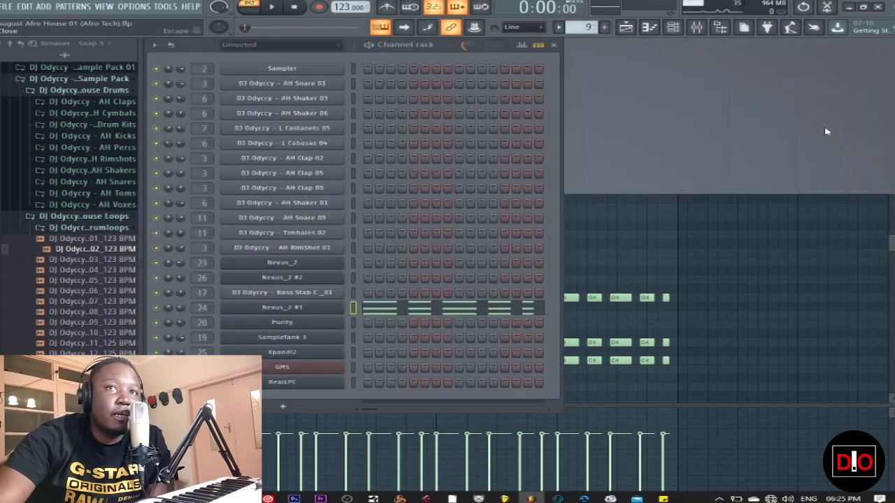
pyautogui.press('F9')
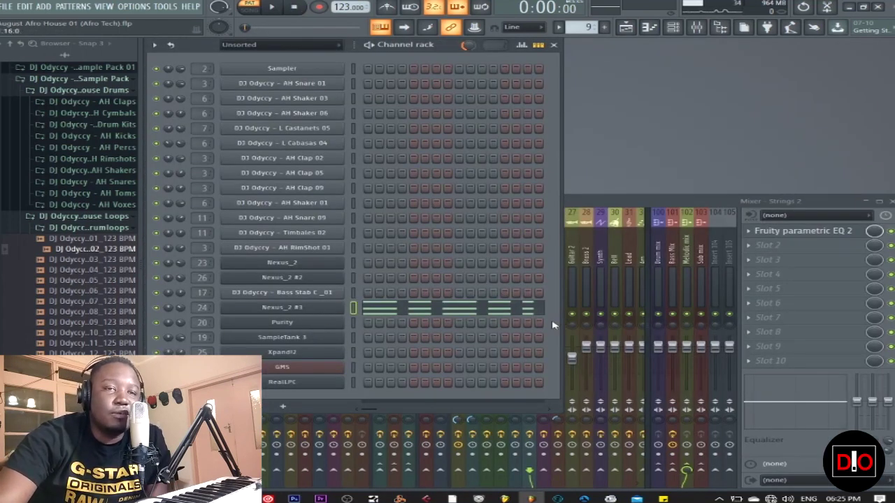
pyautogui.press('KP_Add')
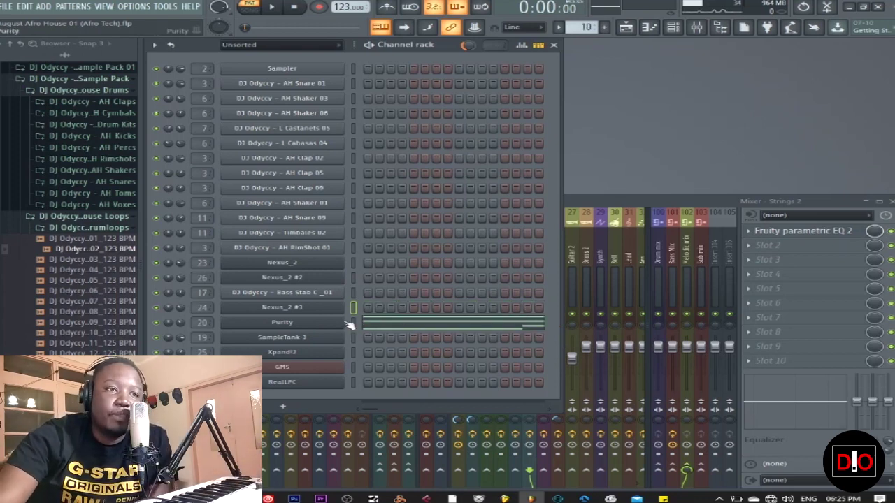
pyautogui.click(297, 324)
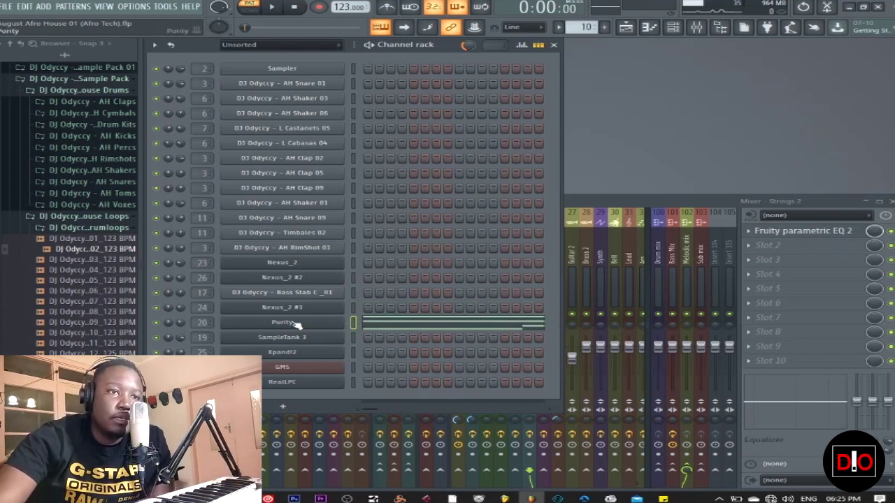
pyautogui.click(297, 323)
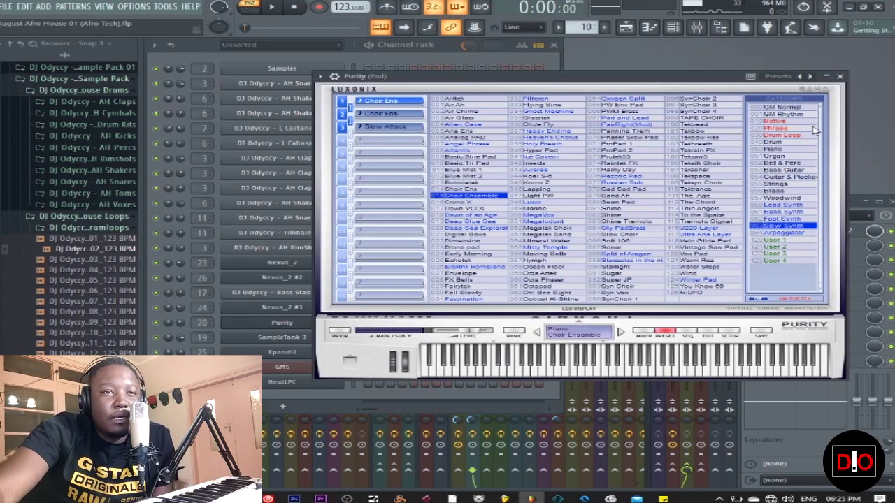
pyautogui.click(839, 77)
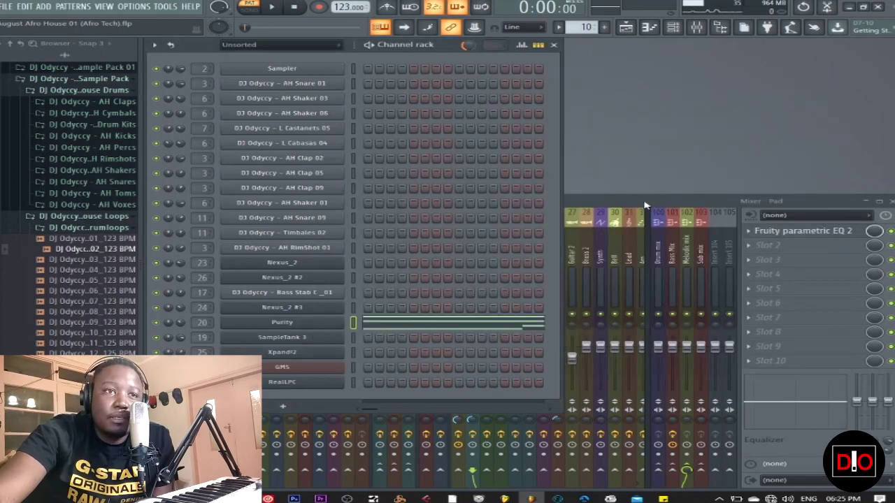
# Play pattern 10 with the Pad mixer track and its Fruity parametric EQ 2 in view, replaying from the start.
pyautogui.press('space')
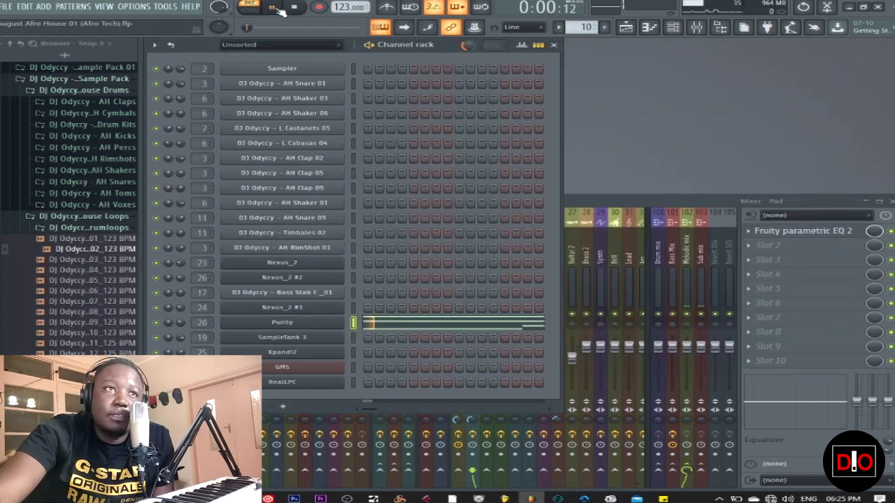
pyautogui.click(629, 210)
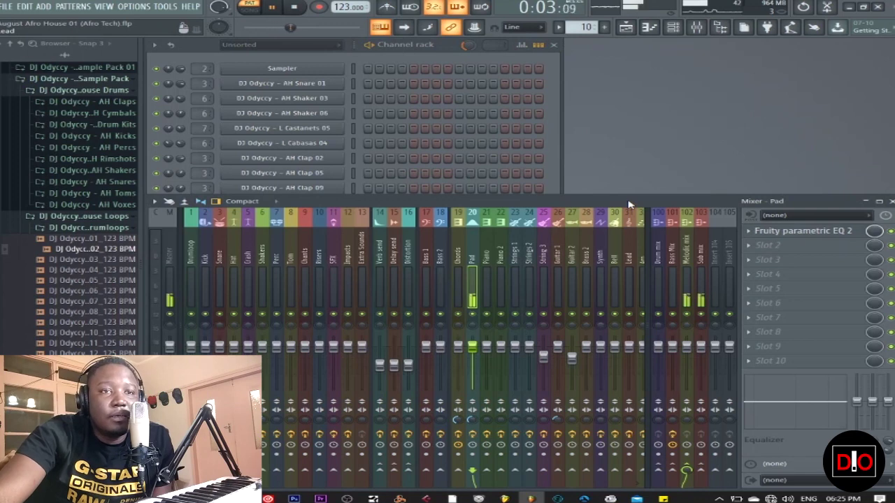
pyautogui.press('space')
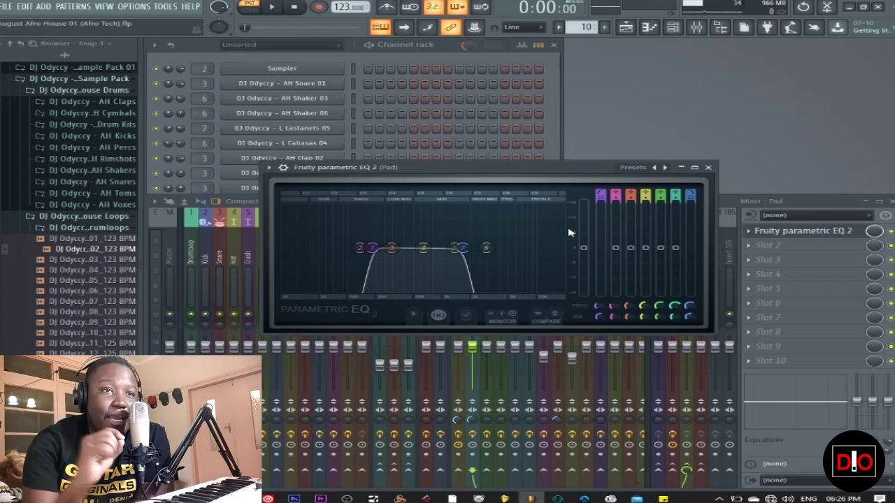
pyautogui.click(271, 6)
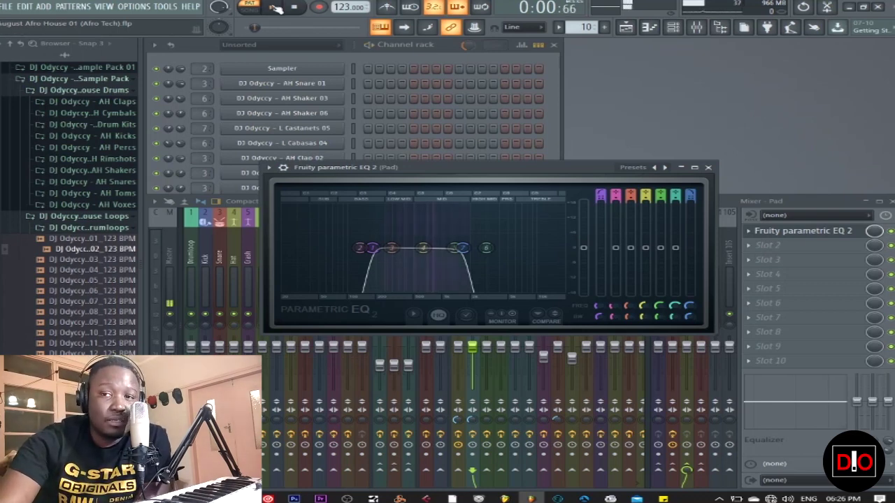
pyautogui.click(295, 7)
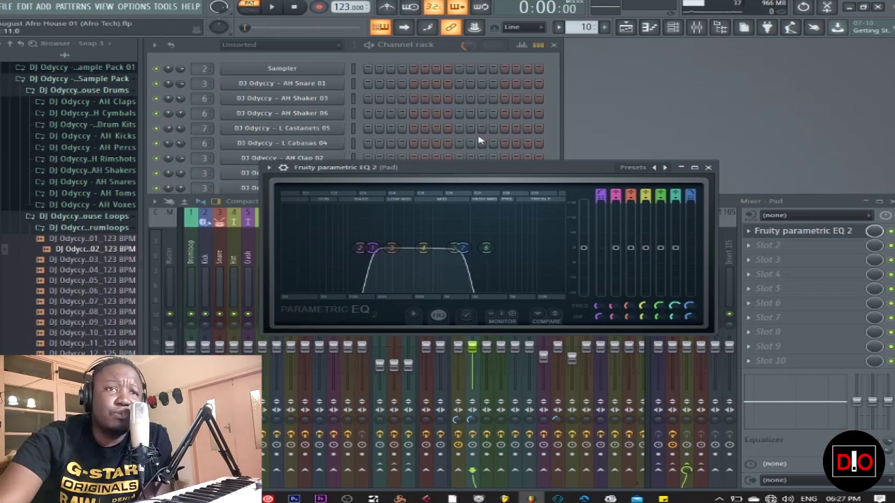
# Try the band pass, high pass, low pass and notch filter types on band 7 of the Pad's Fruity parametric EQ 2.
pyautogui.moveTo(496, 169); pyautogui.dragTo(462, 107)
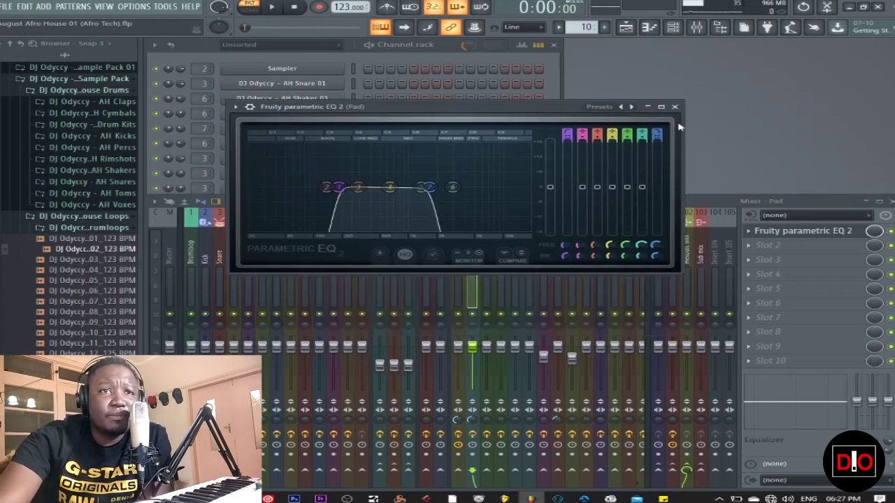
pyautogui.scroll(-1, 658, 132)
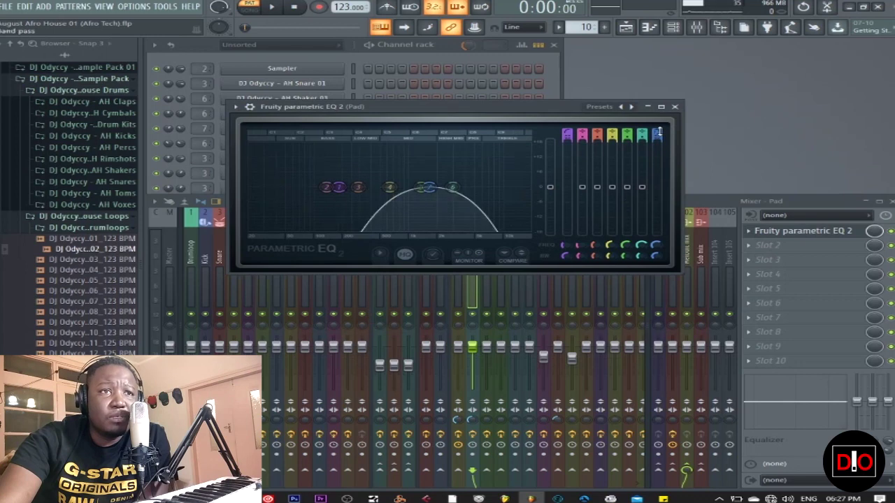
pyautogui.scroll(-1, 659, 132)
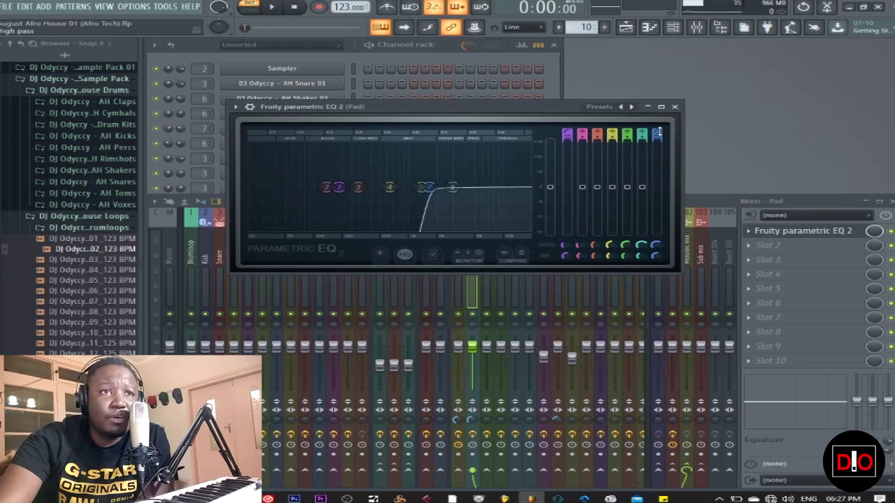
pyautogui.scroll(-1, 658, 132)
pyautogui.scroll(-1, 659, 132)
pyautogui.scroll(-1, 658, 132)
pyautogui.scroll(-3, 659, 132)
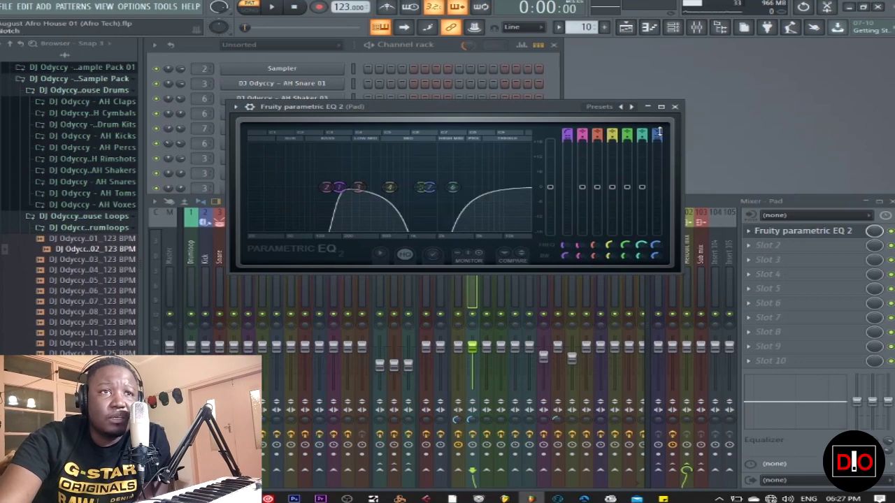
pyautogui.scroll(1, 658, 132)
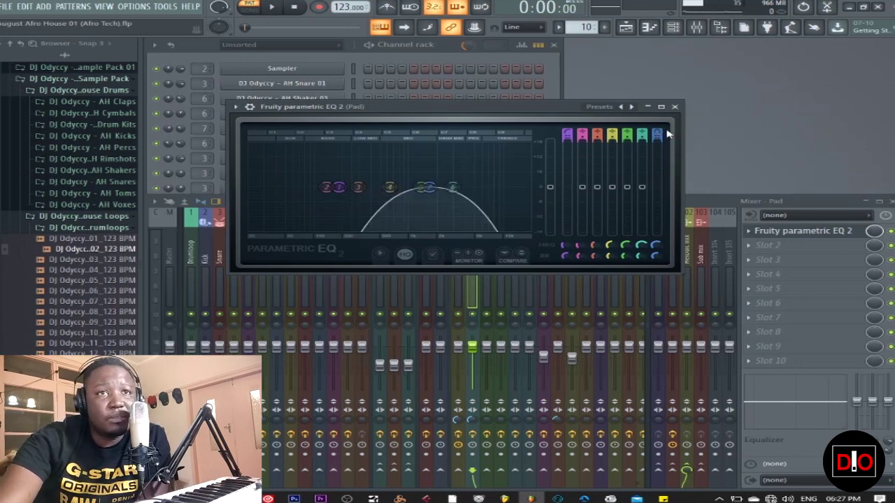
pyautogui.scroll(1, 656, 132)
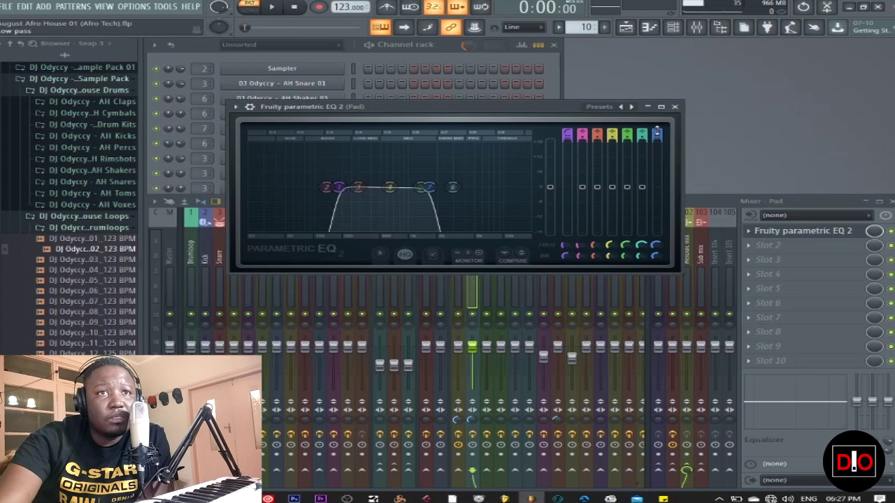
pyautogui.scroll(1, 657, 131)
pyautogui.scroll(-1, 656, 131)
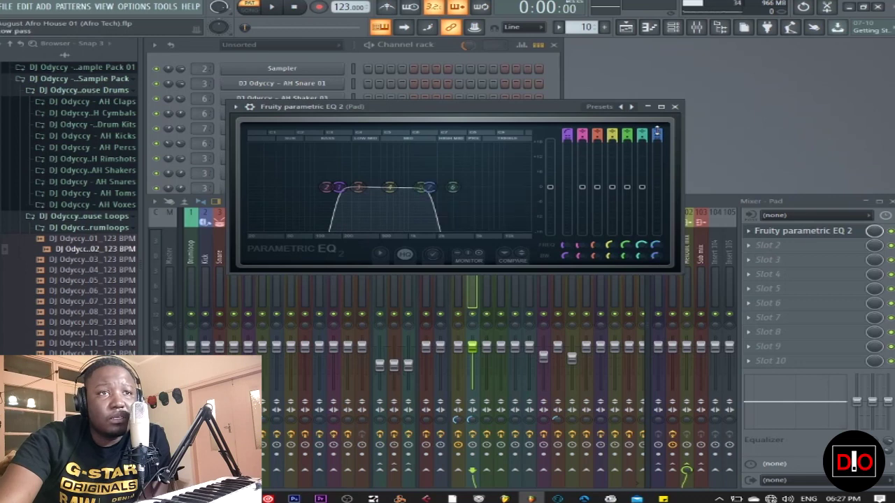
pyautogui.scroll(-1, 657, 131)
pyautogui.scroll(-1, 656, 131)
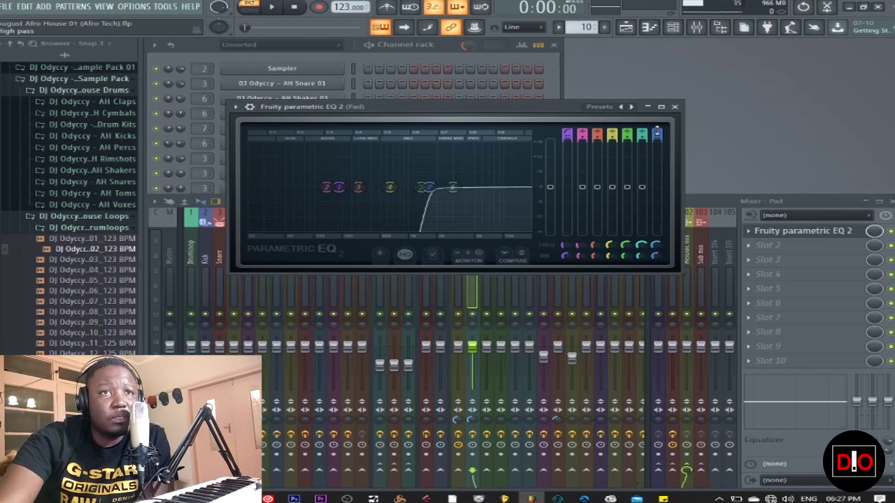
pyautogui.scroll(-1, 656, 132)
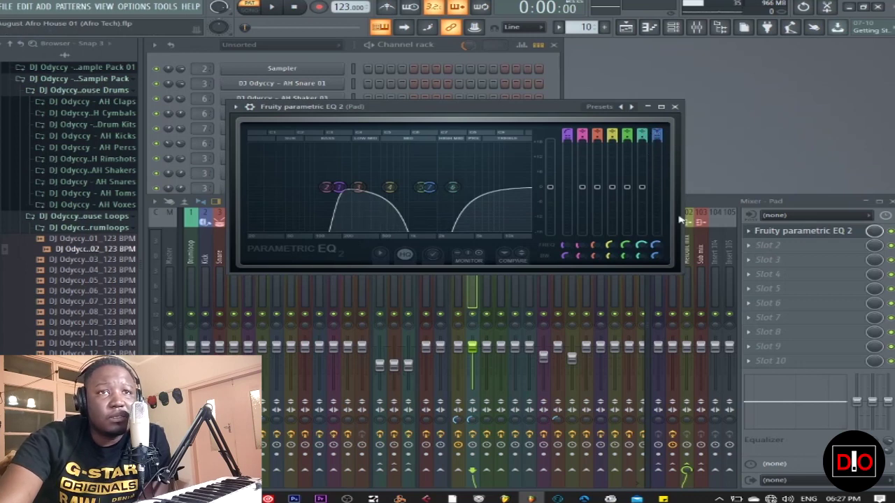
# Narrow the band 7 notch to about 9% bandwidth and try different slopes on it, such as Steep 8 and Gentle 6.
pyautogui.scroll(2, 656, 255)
pyautogui.scroll(4, 655, 256)
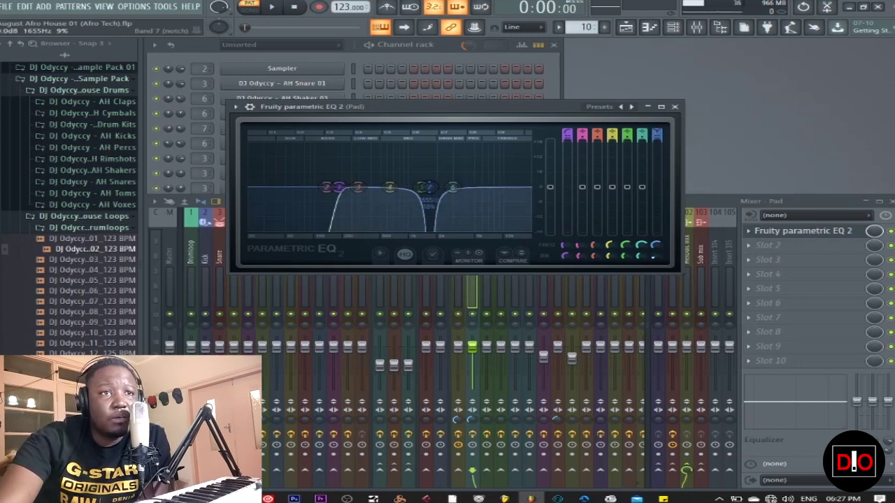
pyautogui.scroll(-5, 655, 255)
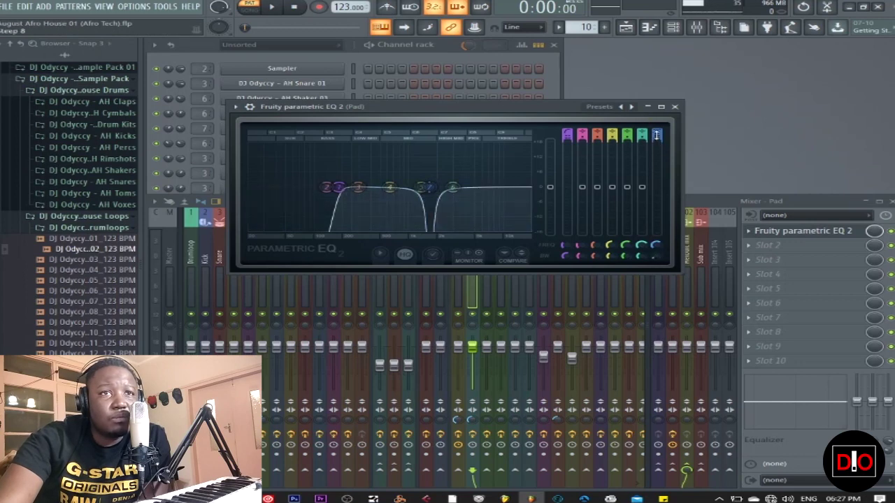
pyautogui.scroll(2, 656, 135)
pyautogui.scroll(3, 656, 135)
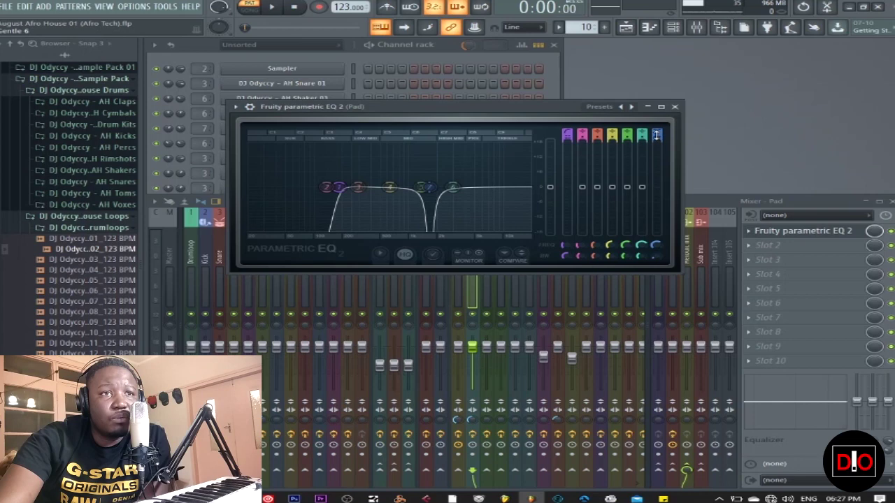
# Change band 7 to a high shelf and, with pattern 10 playing, lower it to about -13.4 dB at 822 Hz with 29% bandwidth.
pyautogui.scroll(2, 657, 135)
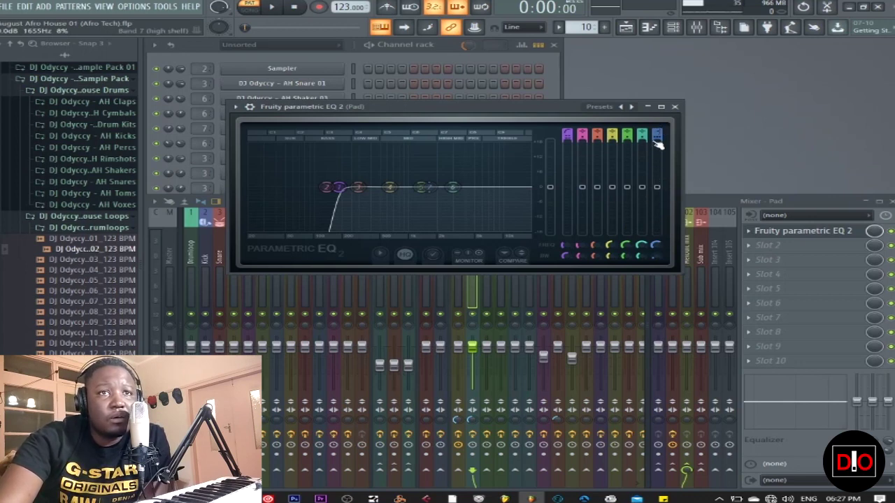
pyautogui.scroll(5, 655, 255)
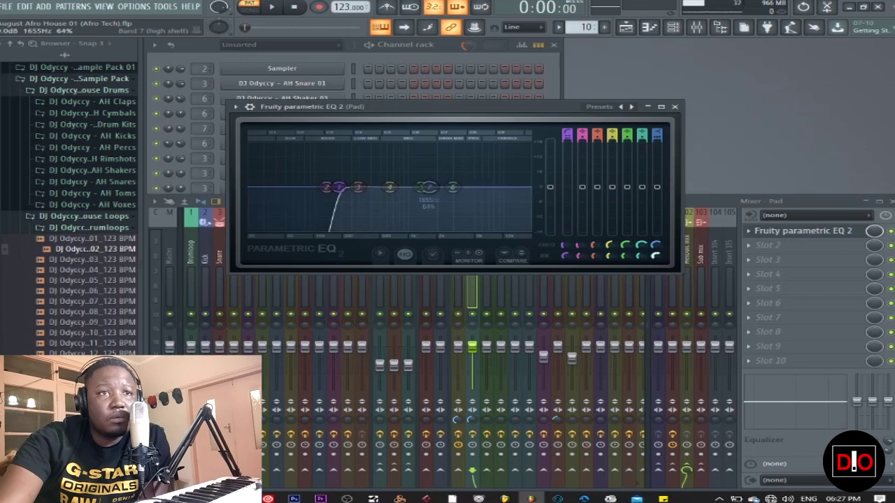
pyautogui.moveTo(428, 188); pyautogui.dragTo(438, 214)
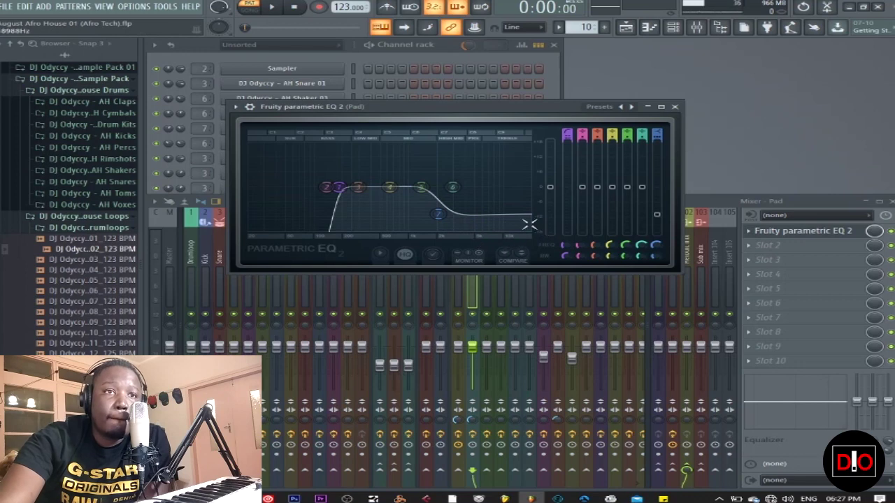
pyautogui.moveTo(438, 214); pyautogui.dragTo(447, 214)
pyautogui.press('space')
pyautogui.moveTo(450, 215); pyautogui.dragTo(400, 221)
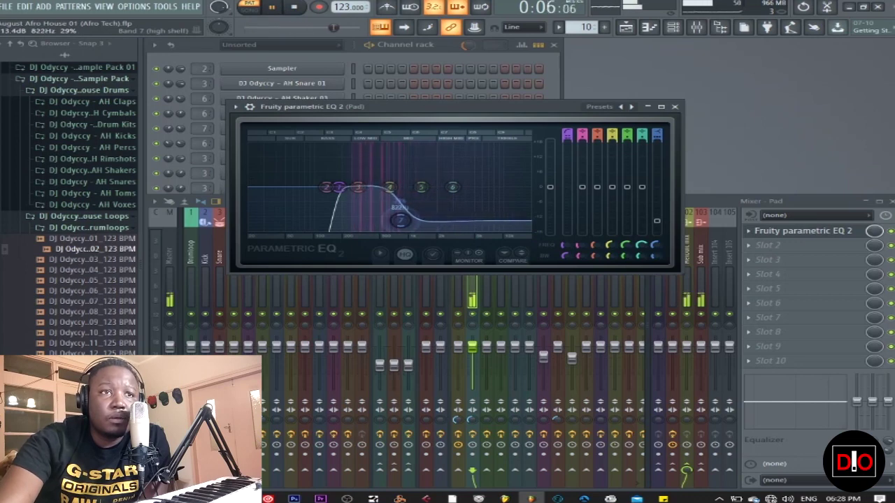
pyautogui.click(295, 9)
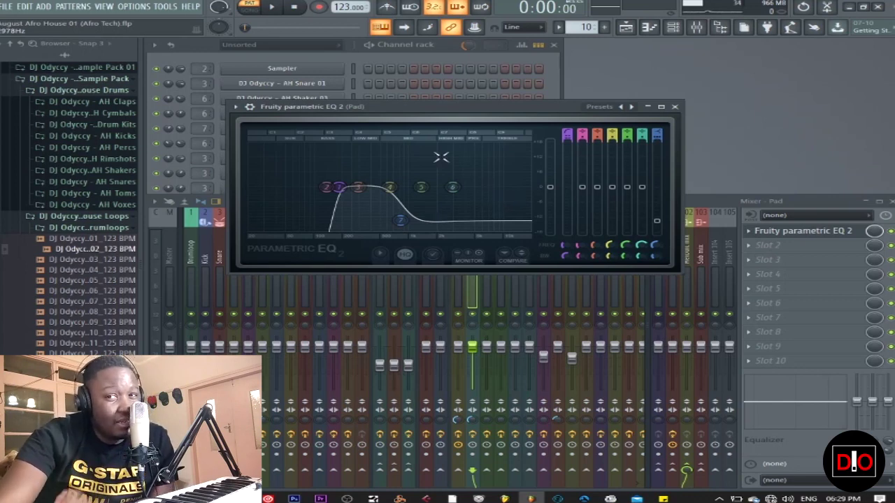
# Replay pattern 10 briefly with the high-shelf cut, close the Pad's equalizer and return to the channel rack.
pyautogui.press('space')
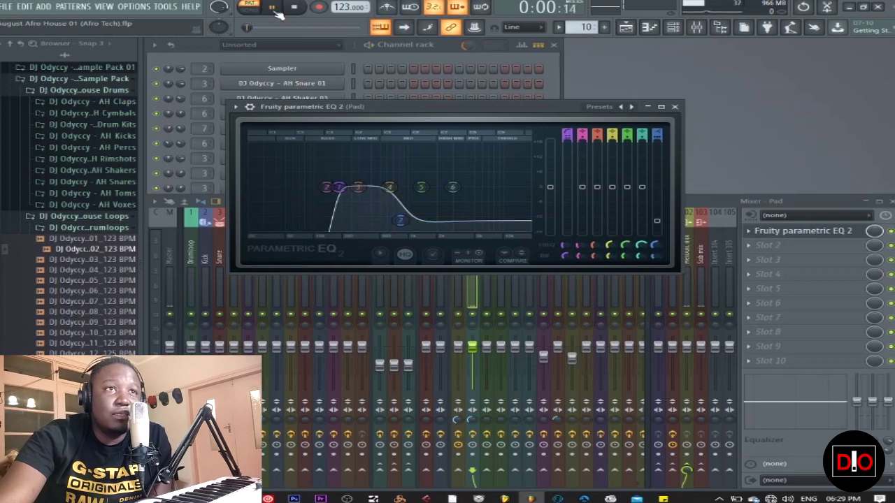
pyautogui.click(675, 107)
pyautogui.click(294, 7)
pyautogui.click(552, 153)
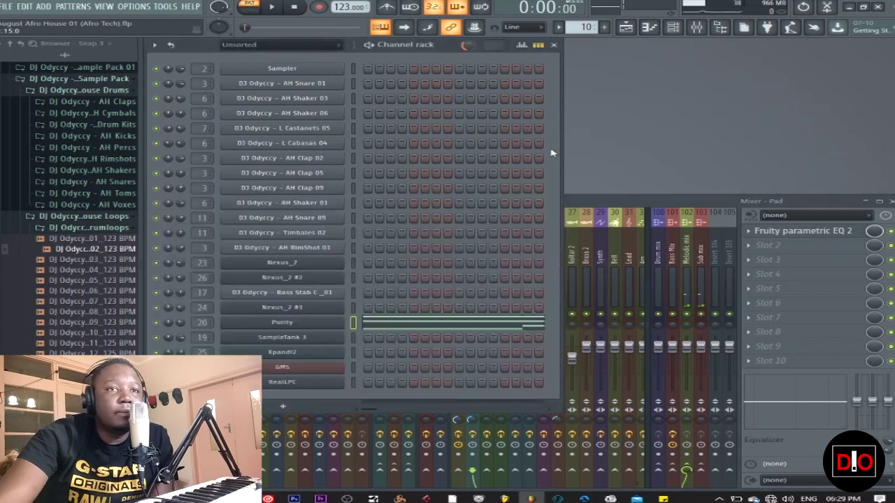
# Switch to pattern 11 and view the Stage EP instrument in the SampleTank 3 channel, closing the plugin again.
pyautogui.press('KP_Add')
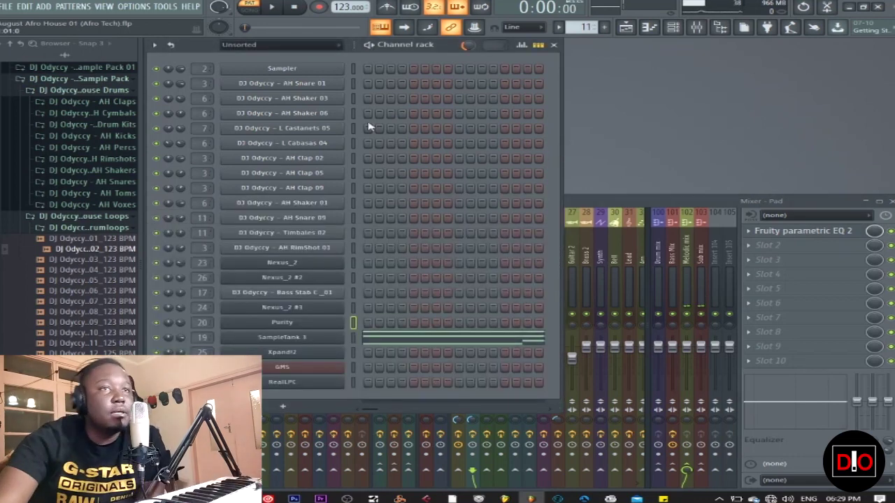
pyautogui.click(355, 338)
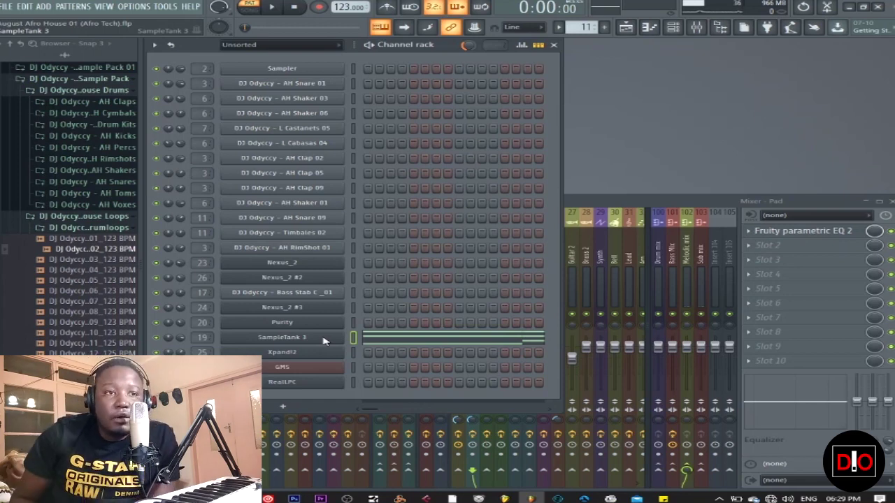
pyautogui.click(323, 340)
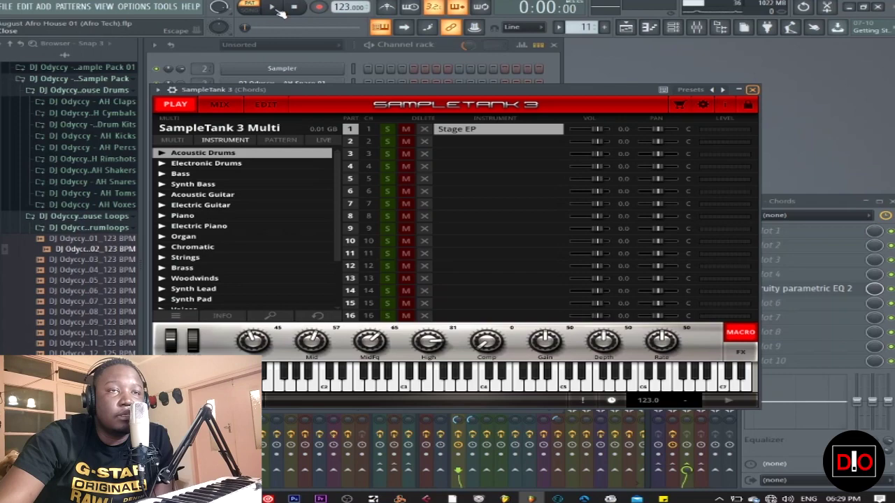
pyautogui.press('Escape')
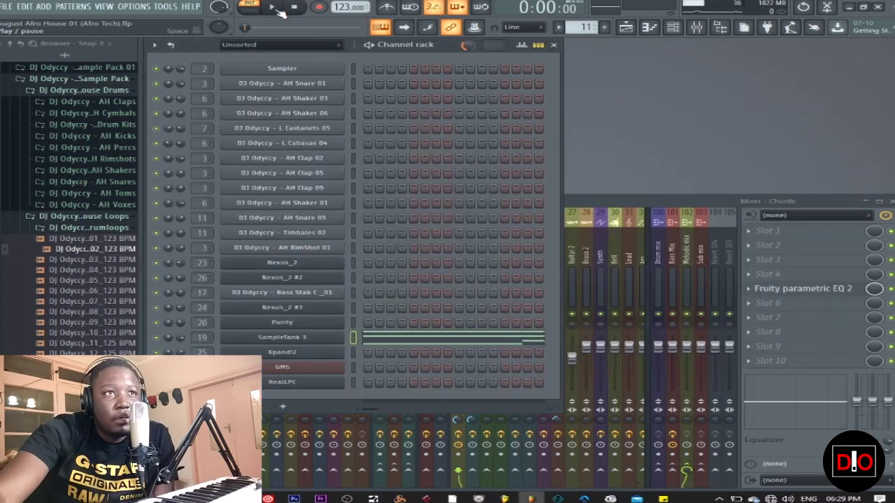
# Open pattern 11's SampleTank 3 chords in the piano roll, play the progression through its first chords, stop it and close the piano roll.
pyautogui.click(423, 342)
pyautogui.scroll(-3, 421, 342)
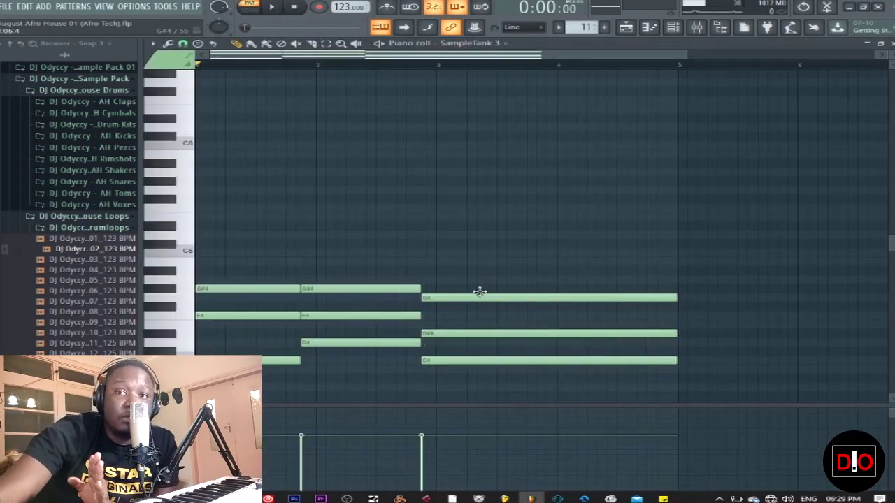
pyautogui.scroll(-4, 478, 294)
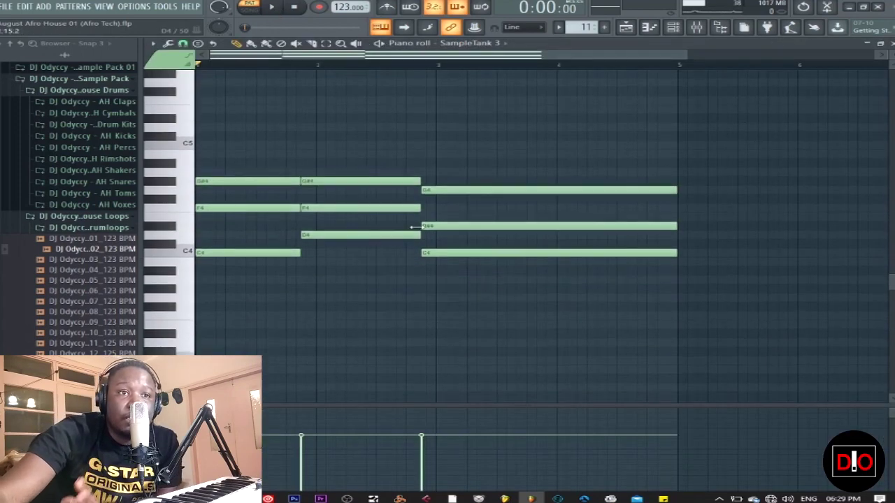
pyautogui.click(284, 7)
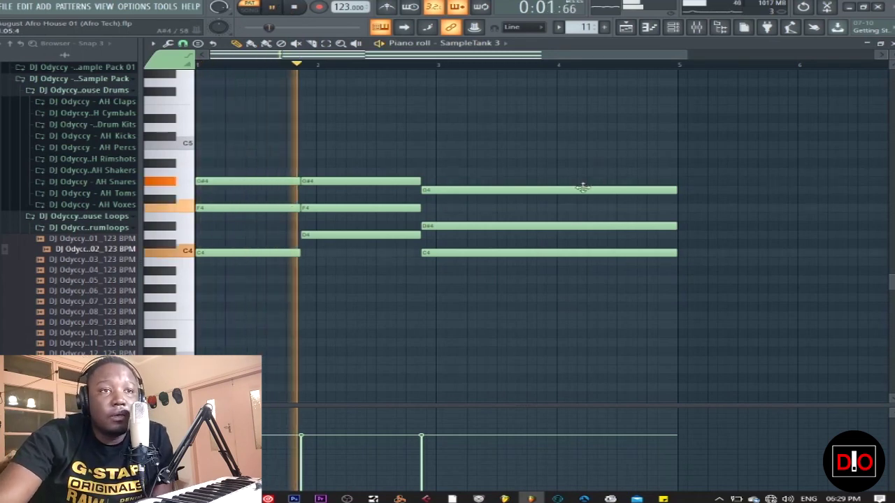
pyautogui.scroll(-4, 579, 210)
pyautogui.scroll(6, 579, 209)
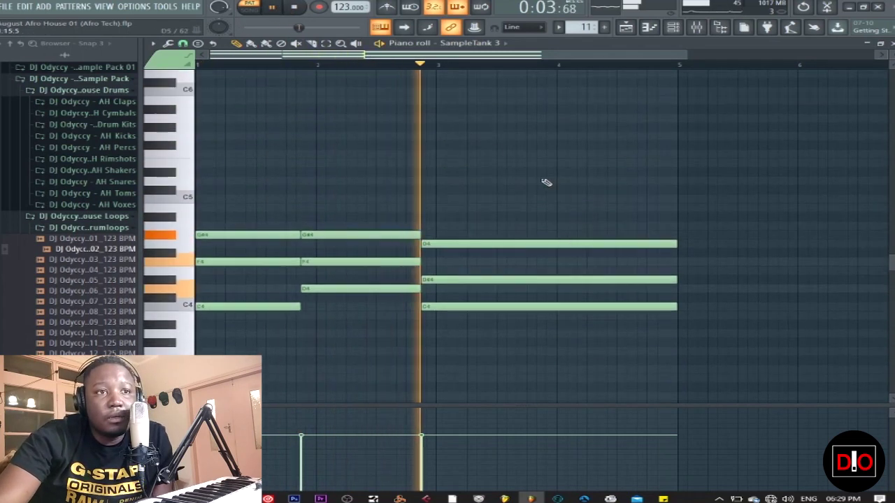
pyautogui.click(308, 10)
pyautogui.click(880, 43)
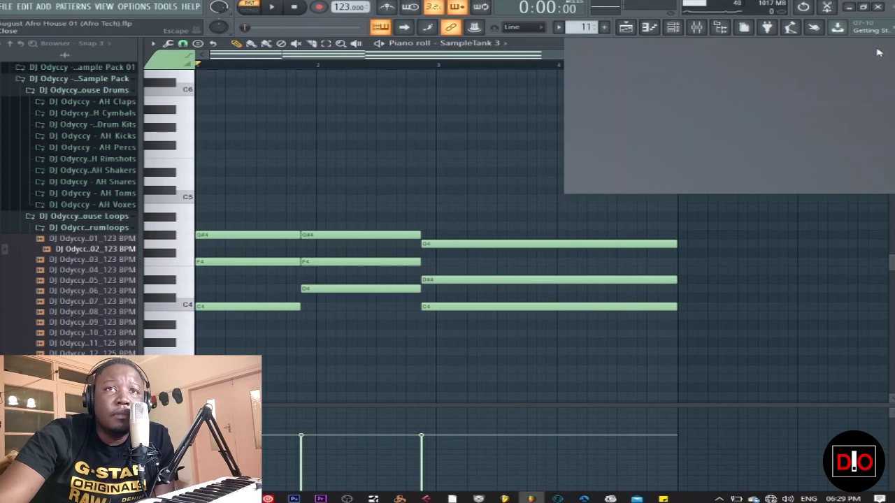
# With pattern 11 playing, raise the band 1 high-pass cutoff in the Chords track's Fruity parametric EQ 2 to 124 Hz, closing the equalizer and stopping playback.
pyautogui.click(615, 204)
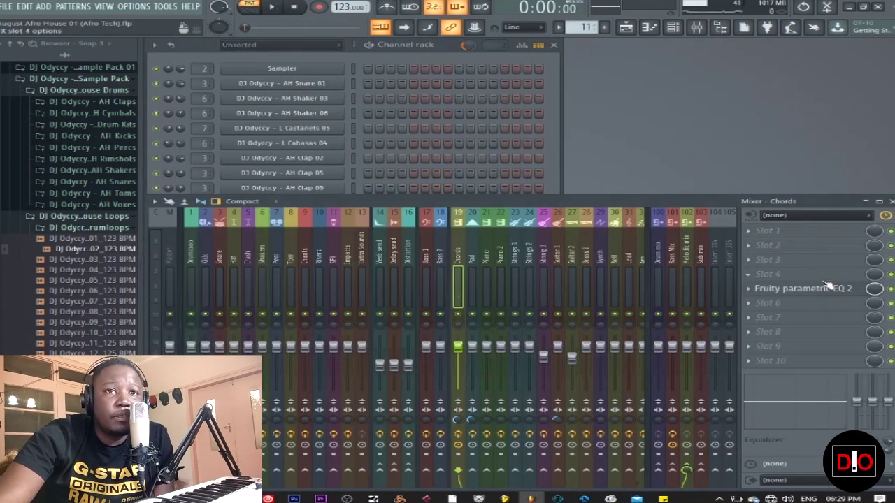
pyautogui.click(769, 289)
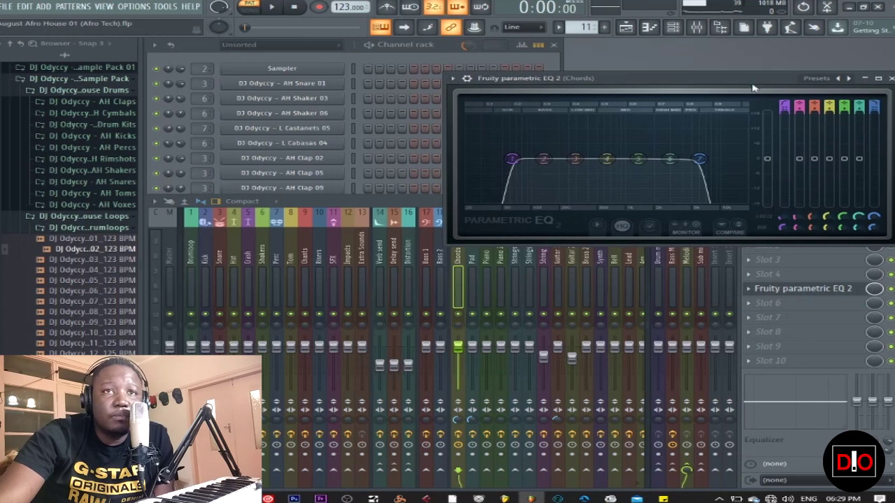
pyautogui.moveTo(730, 80); pyautogui.dragTo(458, 110)
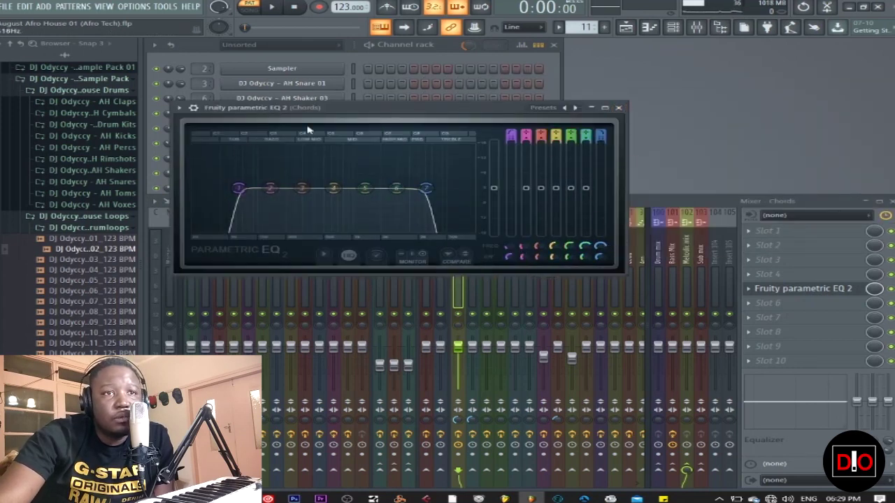
pyautogui.press('space')
pyautogui.moveTo(513, 249); pyautogui.dragTo(513, 225)
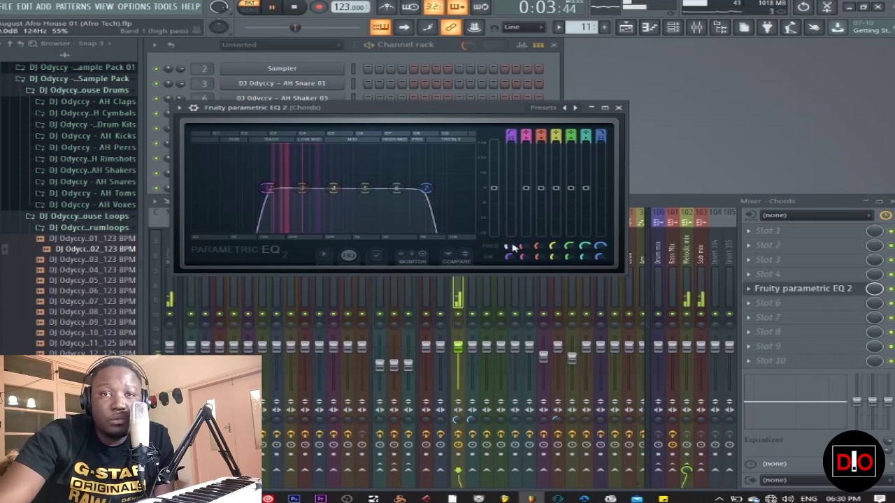
pyautogui.click(618, 108)
pyautogui.press('space')
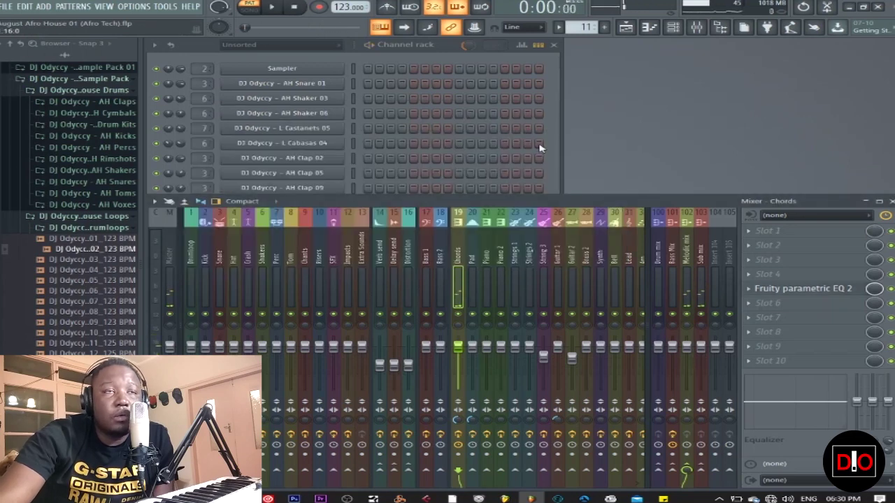
# Switch to pattern 12 (String Chorus), open the Xpand!2 strings instrument, play the pattern through it and close the plugin.
pyautogui.click(549, 146)
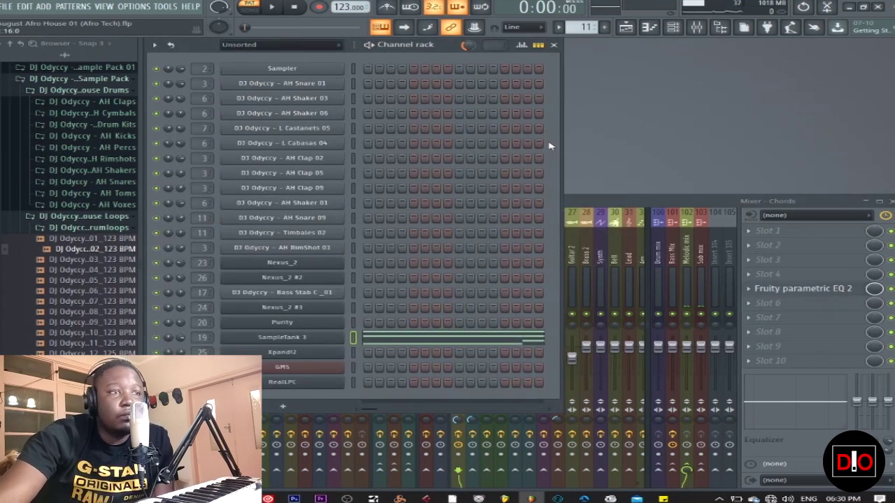
pyautogui.press('KP_Add')
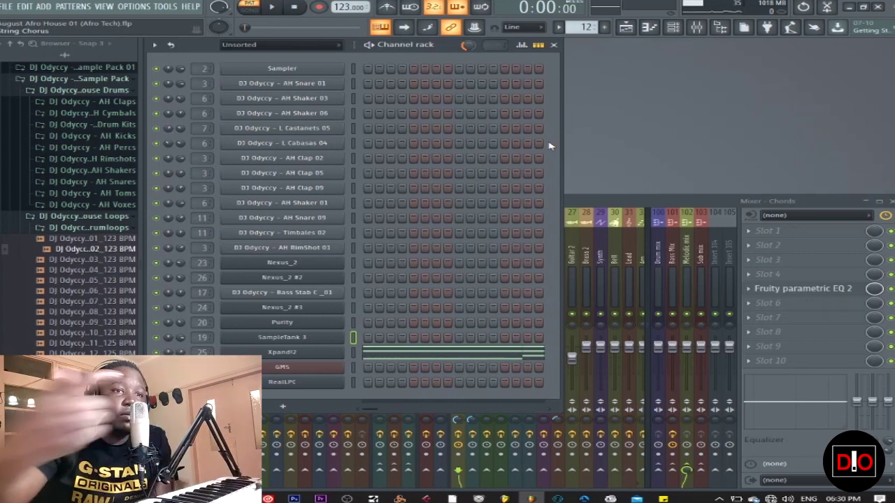
pyautogui.click(303, 353)
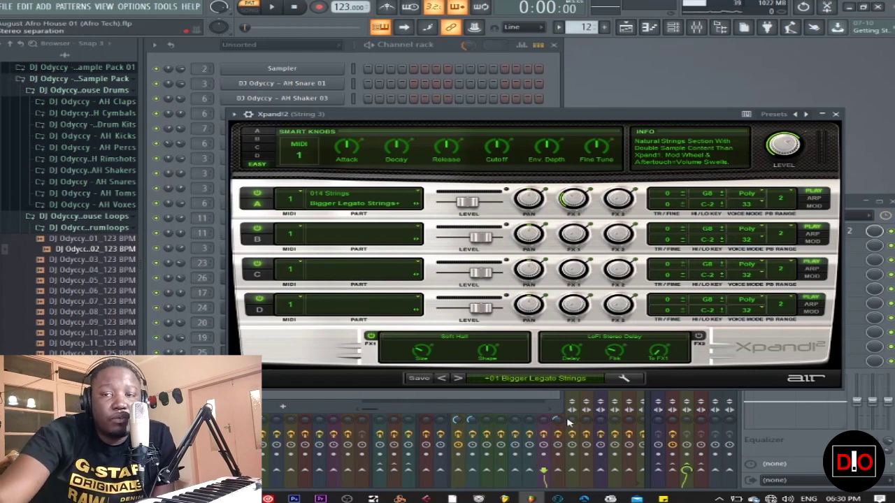
pyautogui.click(277, 7)
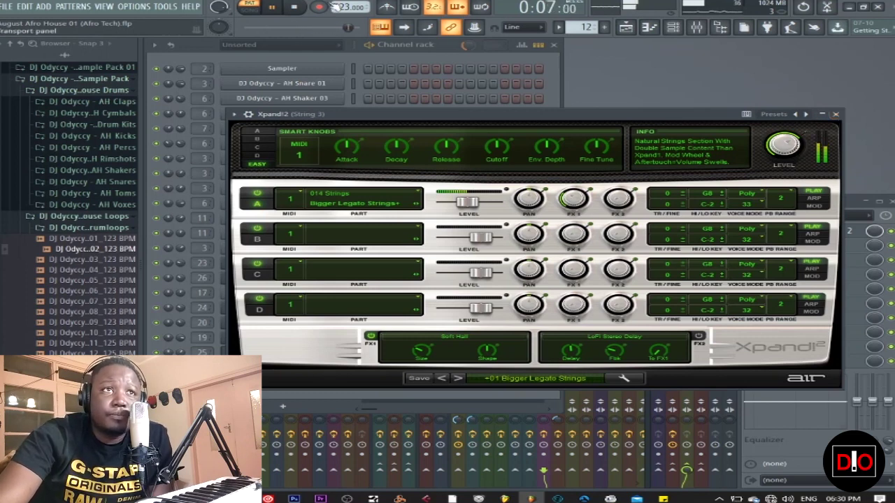
pyautogui.click(294, 8)
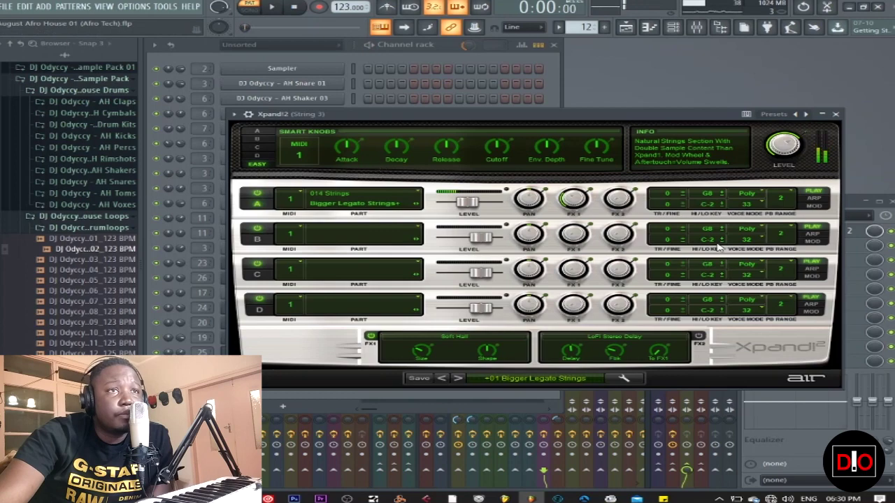
pyautogui.click(836, 113)
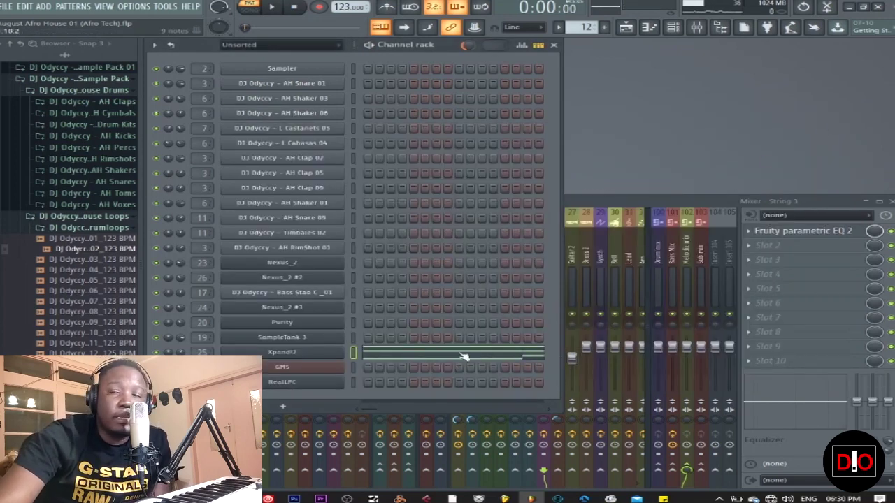
# Reopen Xpand!2 and view the presets in its 16 Strings category without changing the sound, closing the plugin again.
pyautogui.click(305, 354)
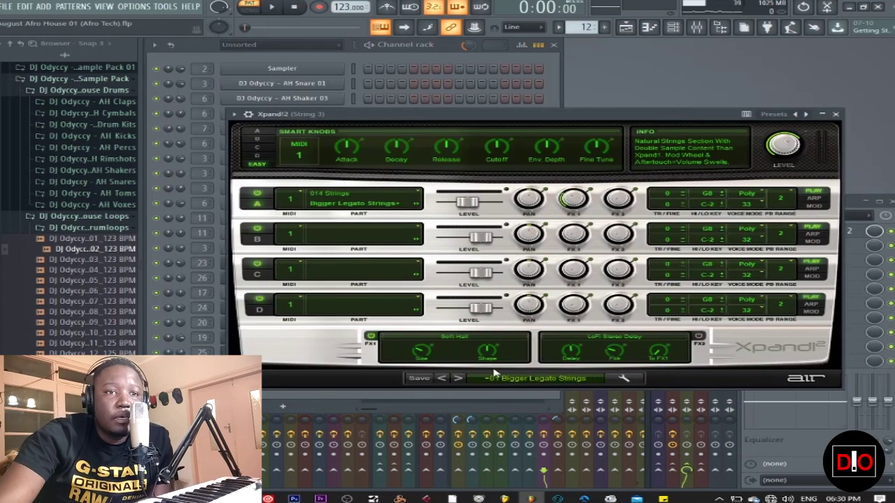
pyautogui.click(559, 381)
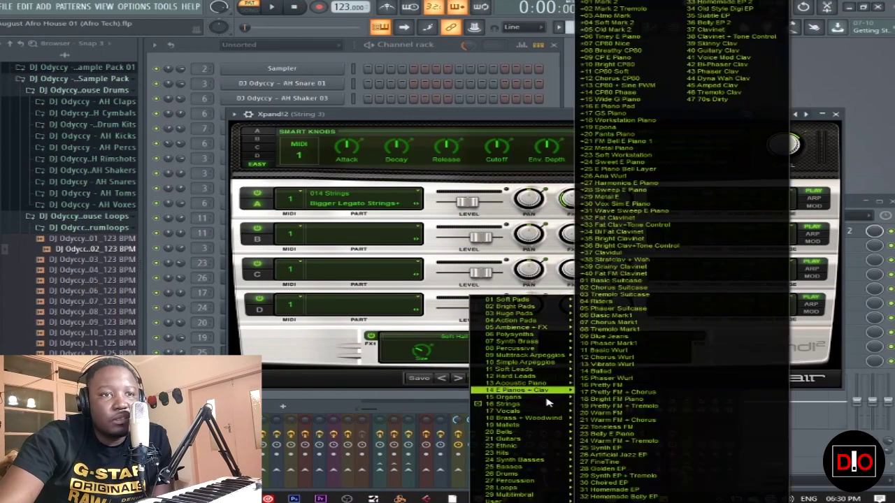
pyautogui.moveTo(563, 405)
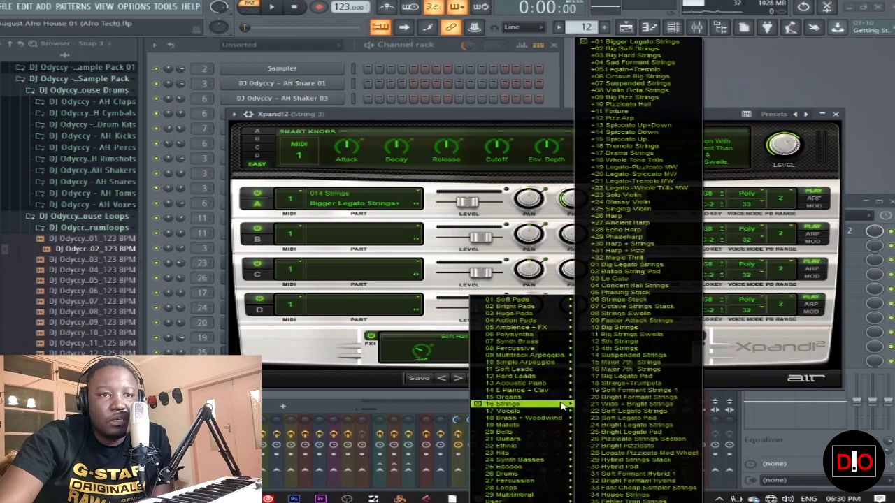
pyautogui.click(742, 118)
pyautogui.click(833, 113)
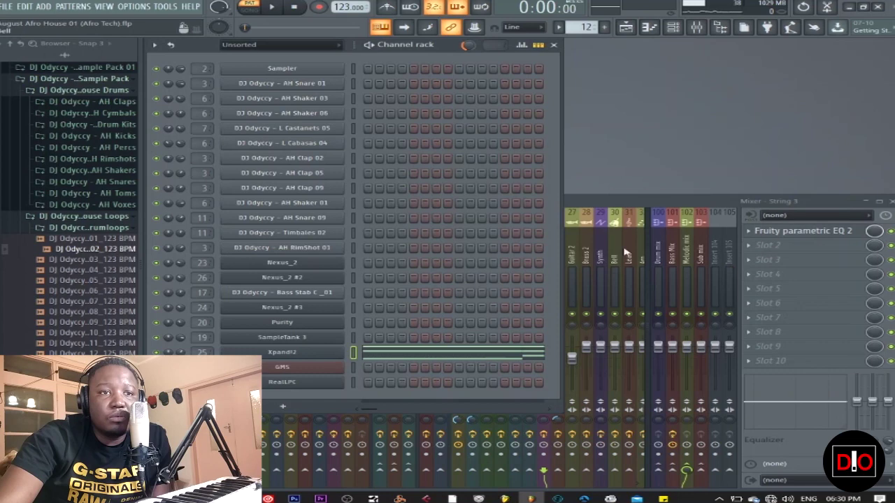
# Play pattern 12 and compare the String 3 track with its Fruity parametric EQ 2 bypassed and enabled, closing the equalizer.
pyautogui.press('space')
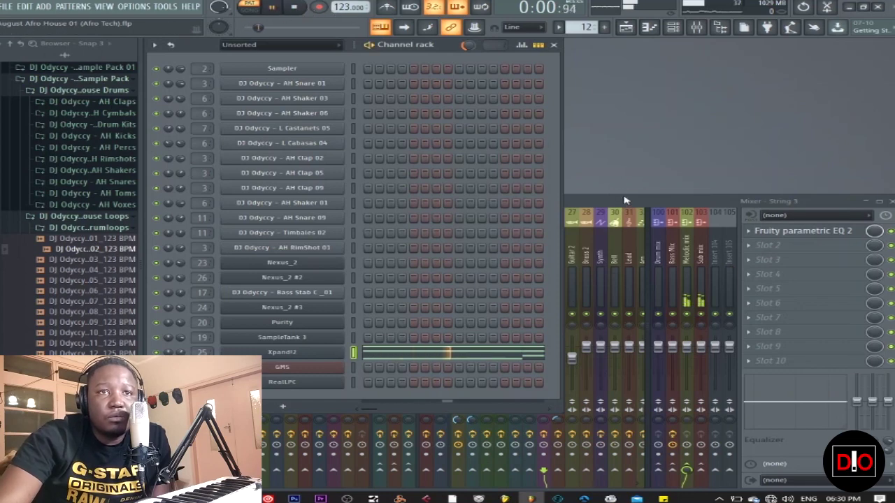
pyautogui.click(627, 202)
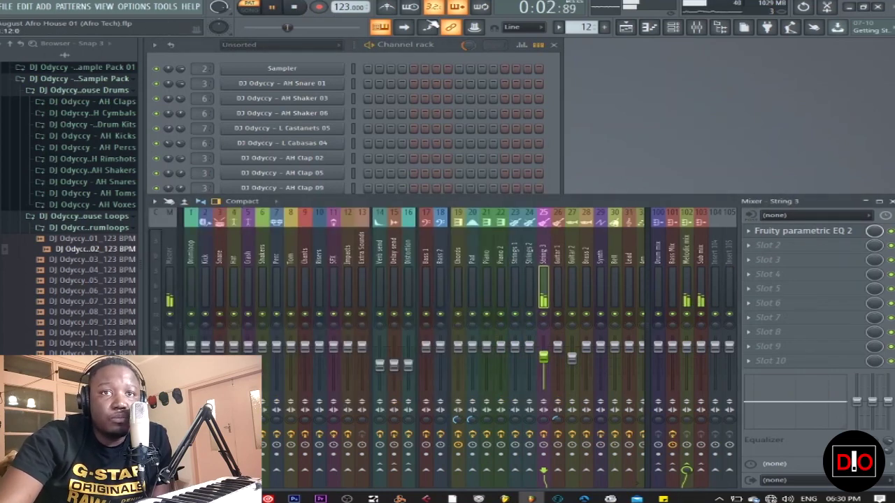
pyautogui.click(309, 6)
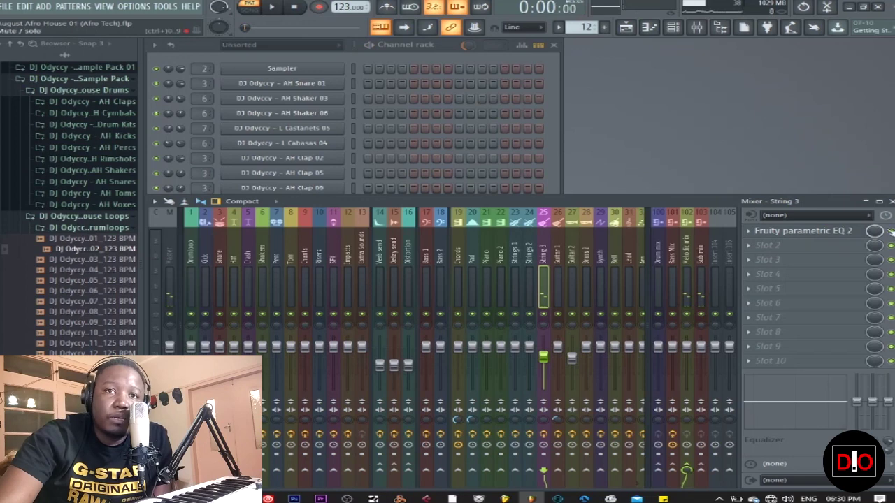
pyautogui.click(838, 232)
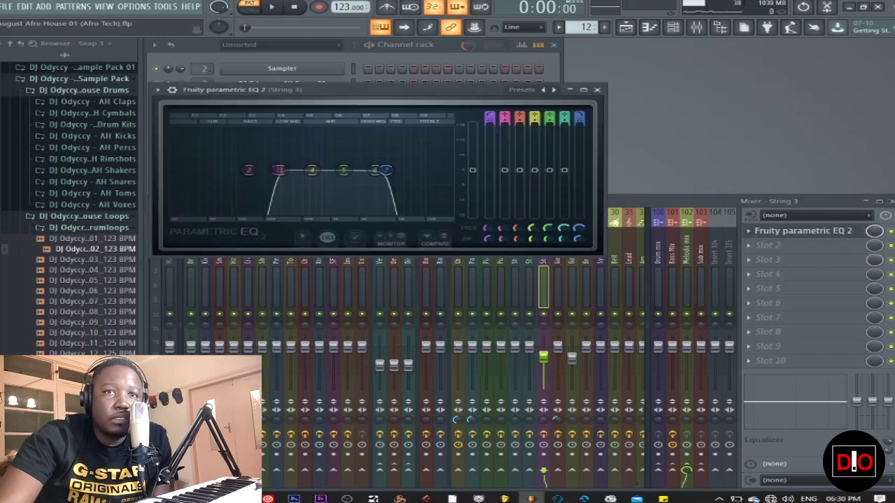
pyautogui.click(272, 7)
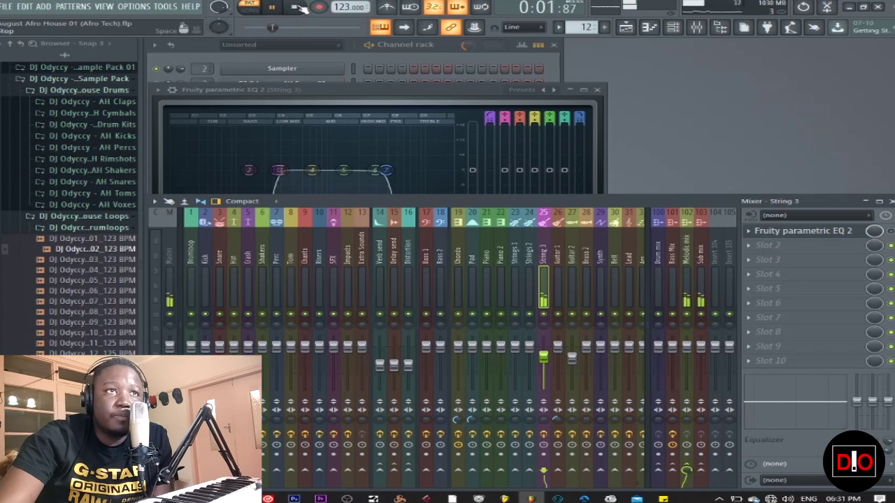
pyautogui.click(299, 8)
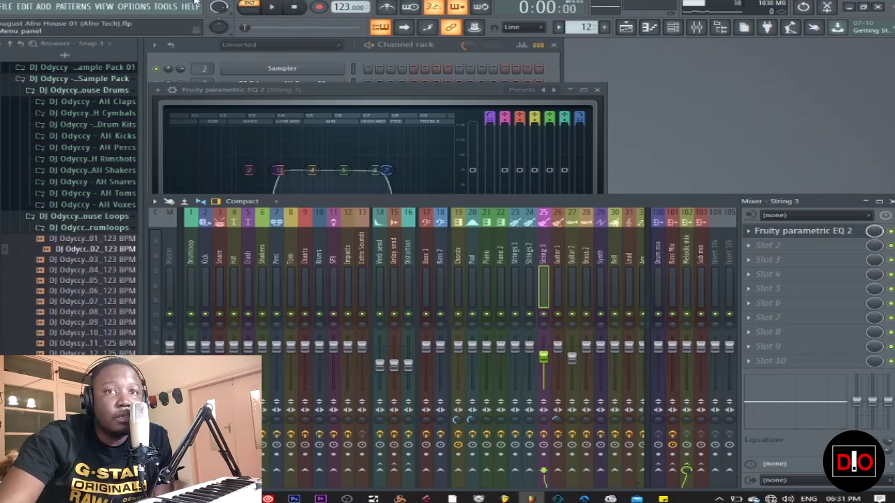
pyautogui.click(269, 7)
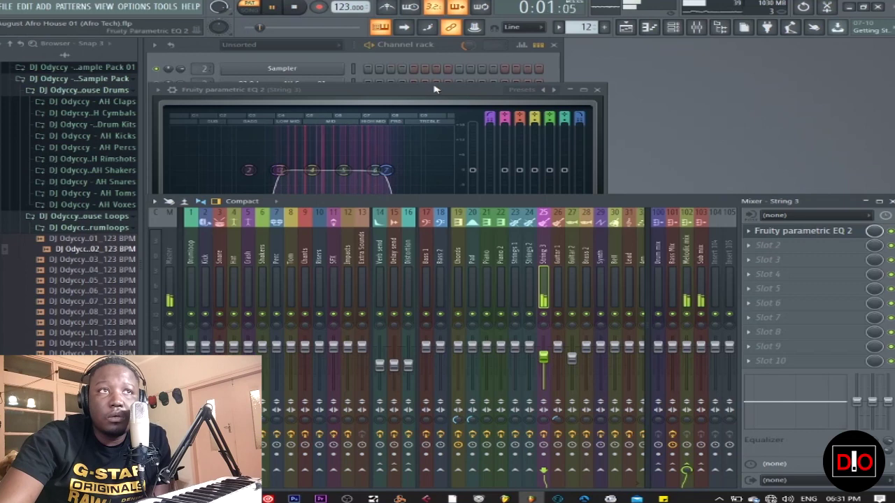
pyautogui.click(293, 7)
pyautogui.click(598, 89)
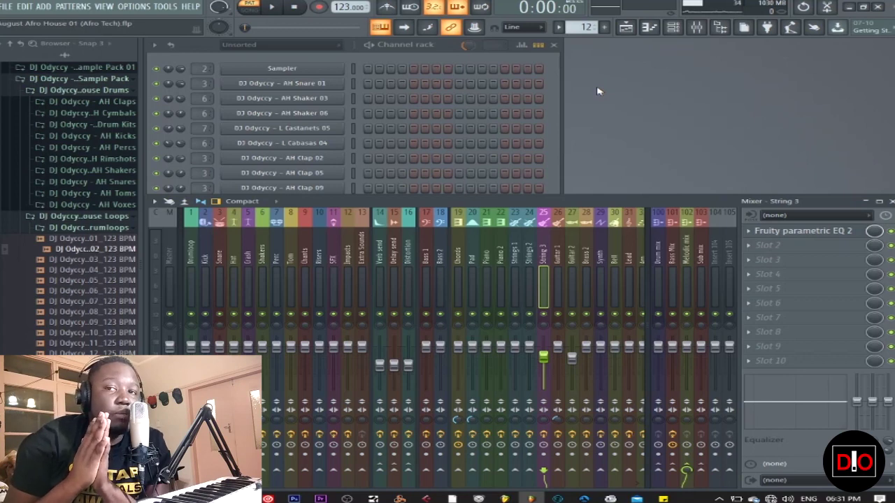
# Switch to pattern 13 (Guitar Solo), open the RealLPC notes in the piano roll and play the solo from about bar 3, following its notes.
pyautogui.click(554, 129)
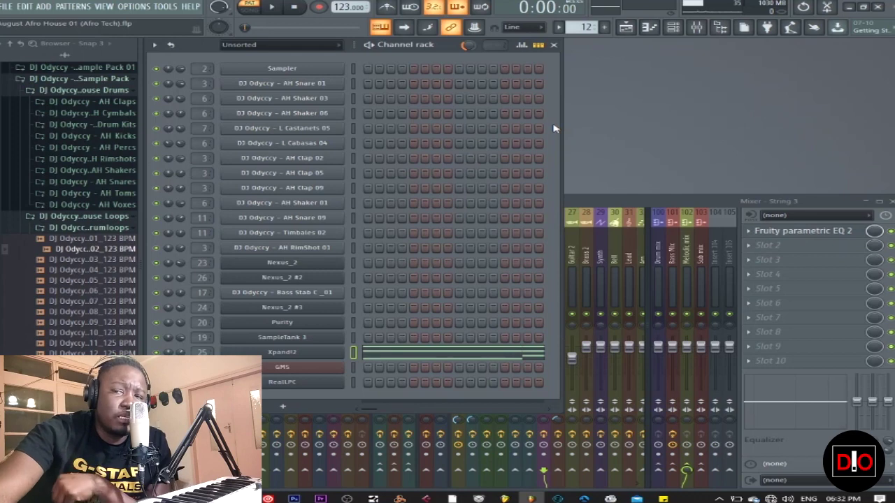
pyautogui.press('KP_Add')
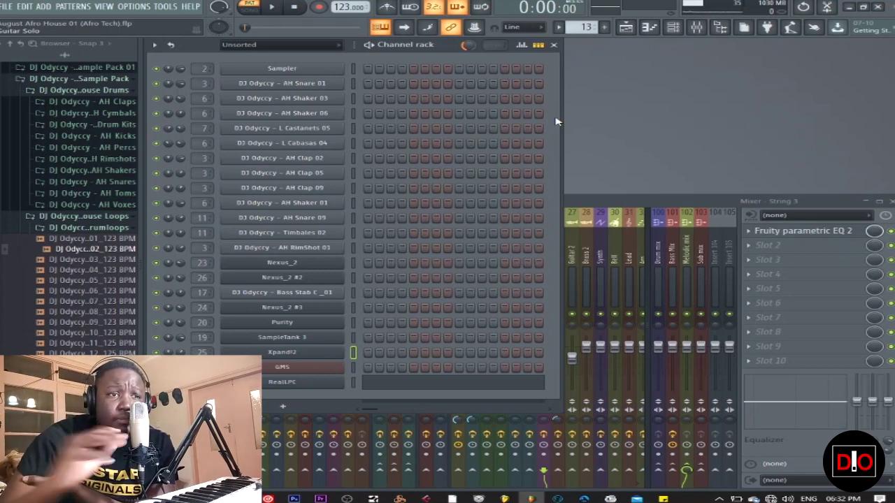
pyautogui.click(447, 384)
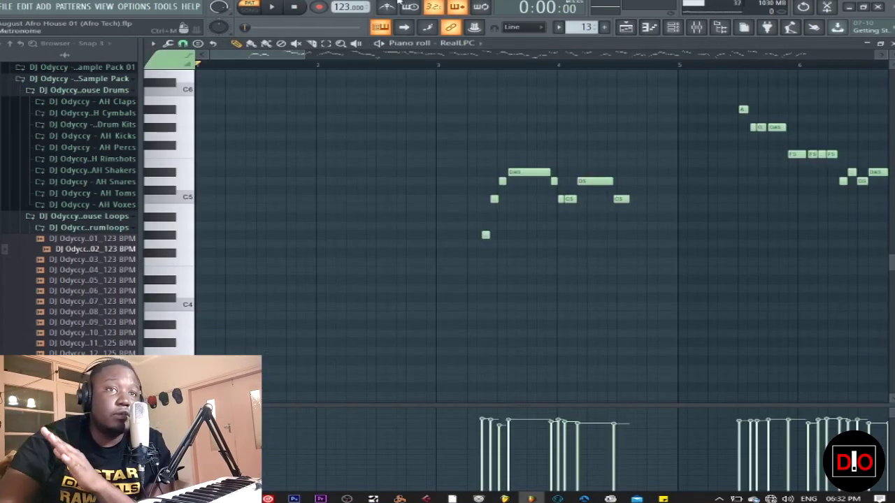
pyautogui.scroll(-5, 315, 66)
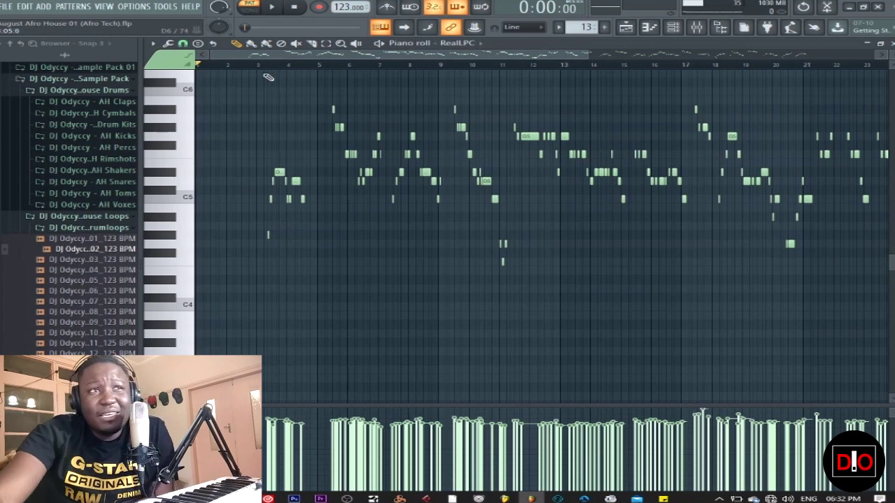
pyautogui.click(254, 64)
pyautogui.click(275, 9)
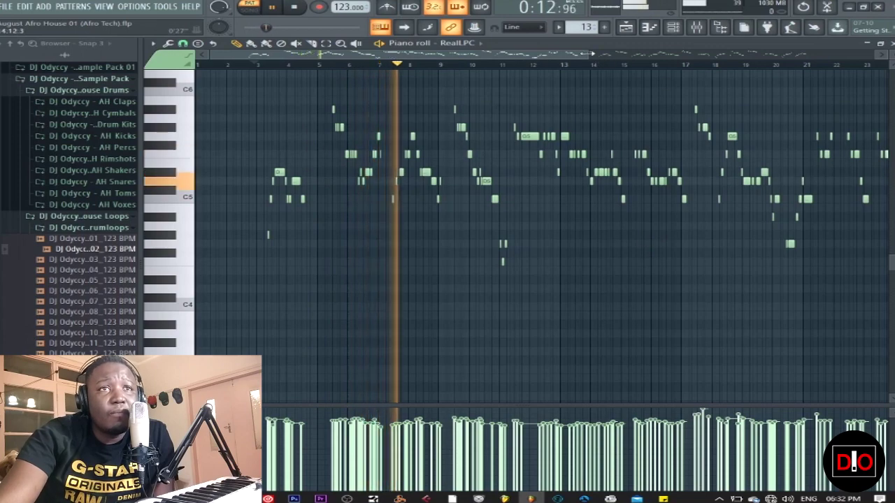
pyautogui.moveTo(596, 59); pyautogui.dragTo(318, 57)
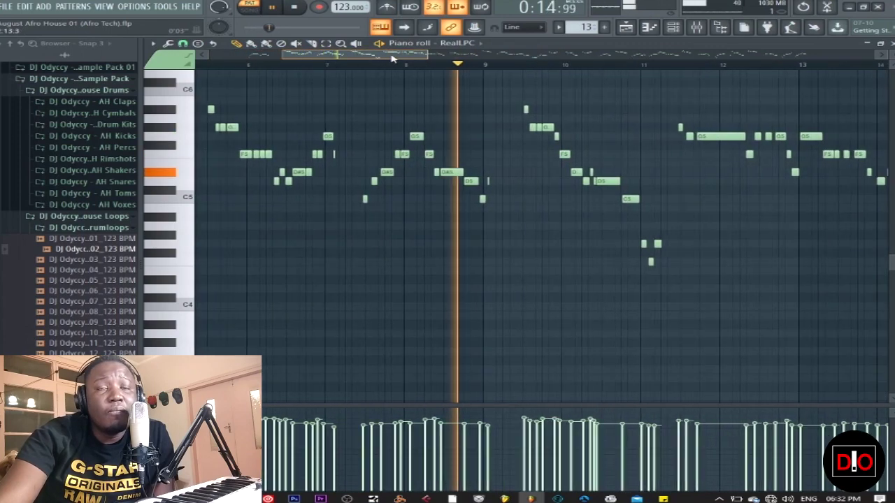
pyautogui.click(296, 8)
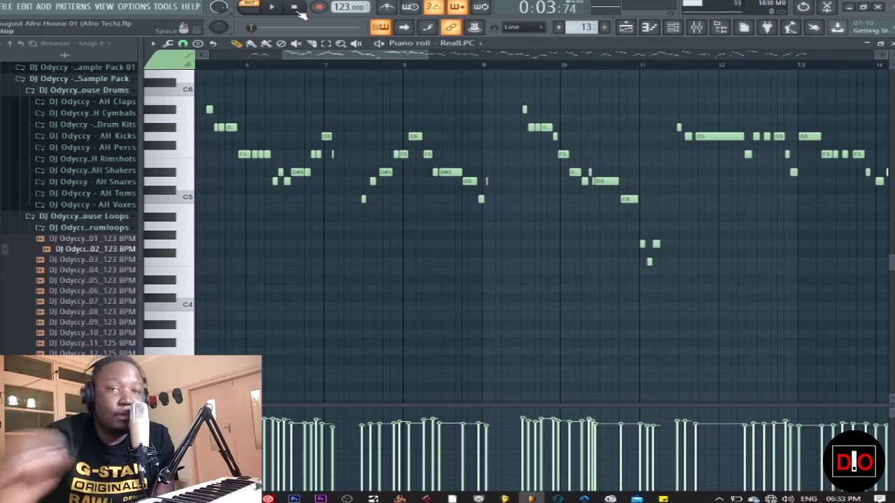
# Examine the full length of the RealLPC guitar solo notes and close the piano roll.
pyautogui.scroll(-3, 362, 56)
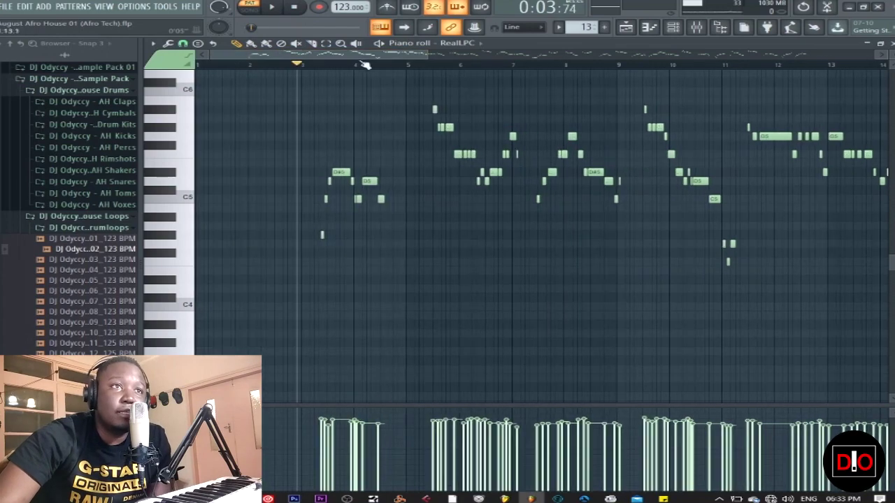
pyautogui.scroll(-5, 434, 56)
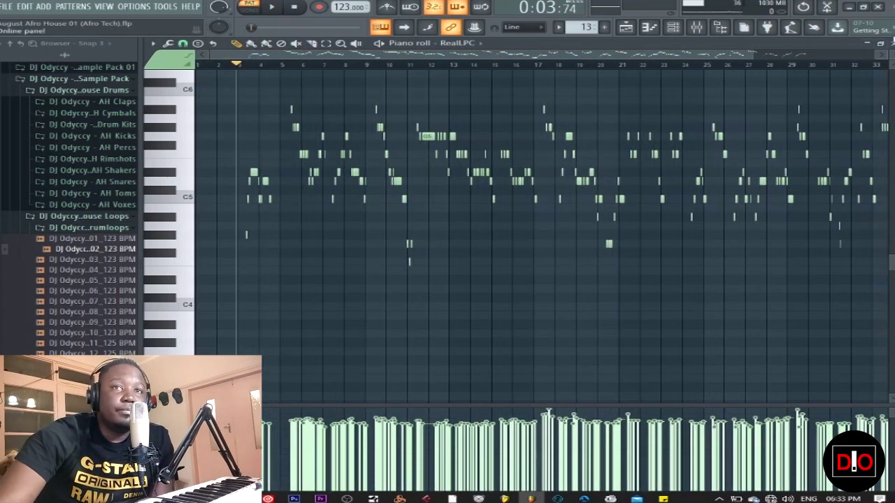
pyautogui.click(882, 42)
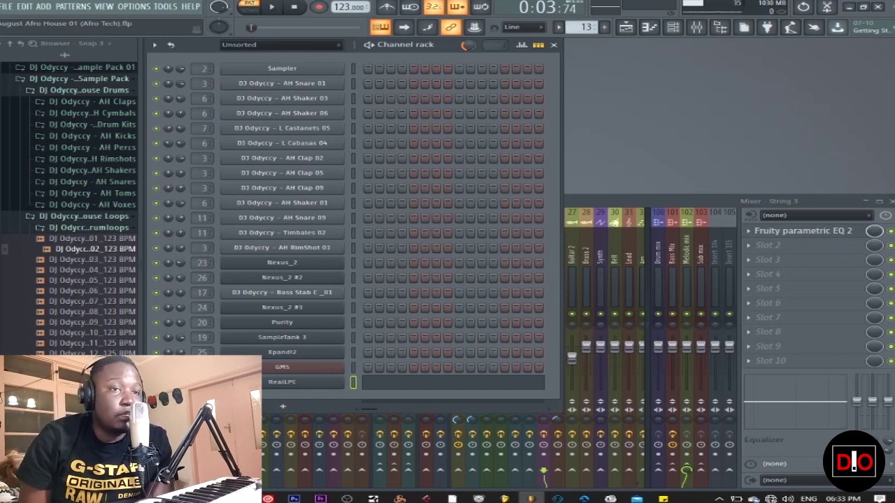
# Open the playlist, show the arrangement down to the Guitar Solo and Track 23, and place the song position at bar 73.
pyautogui.click(626, 27)
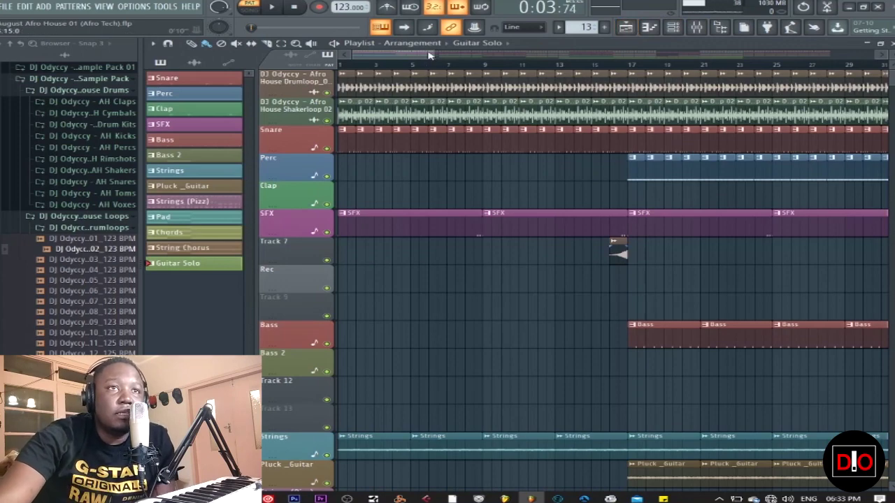
pyautogui.scroll(-3, 741, 134)
pyautogui.scroll(-5, 709, 249)
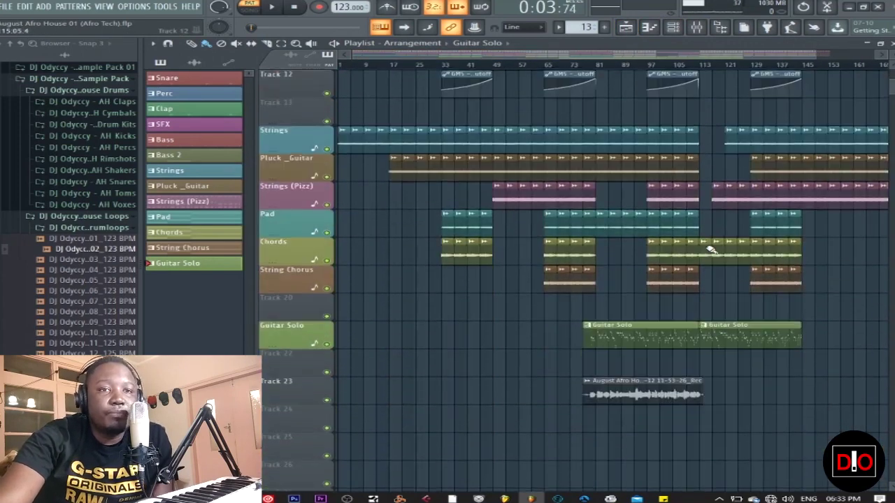
pyautogui.scroll(-3, 710, 250)
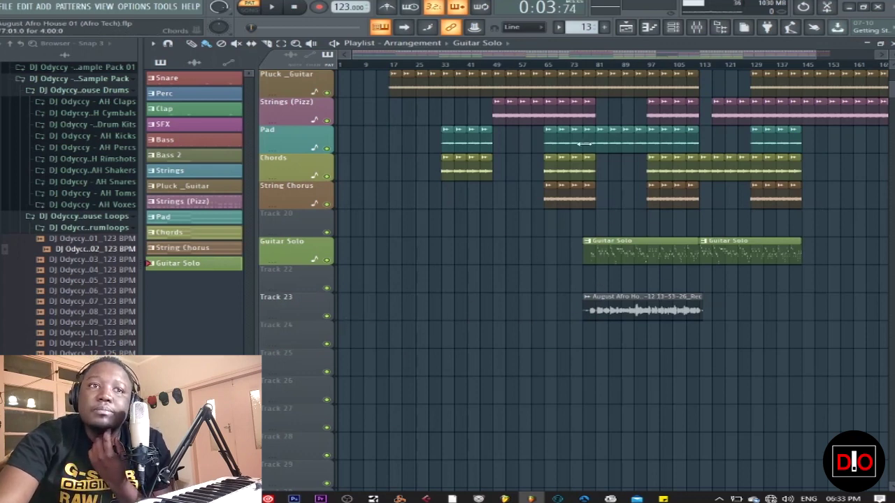
pyautogui.click(574, 70)
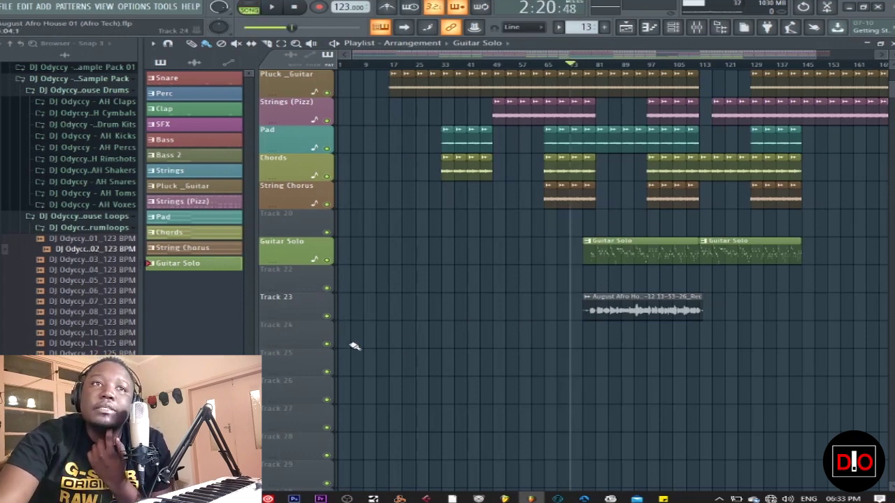
# Solo the recorded clip's Track 23 and unmute the Strings, Pluck _Guitar and Chords tracks alongside it.
pyautogui.keyDown('ctrl'); pyautogui.click(326, 316); pyautogui.keyUp('ctrl')
pyautogui.scroll(4, 454, 288)
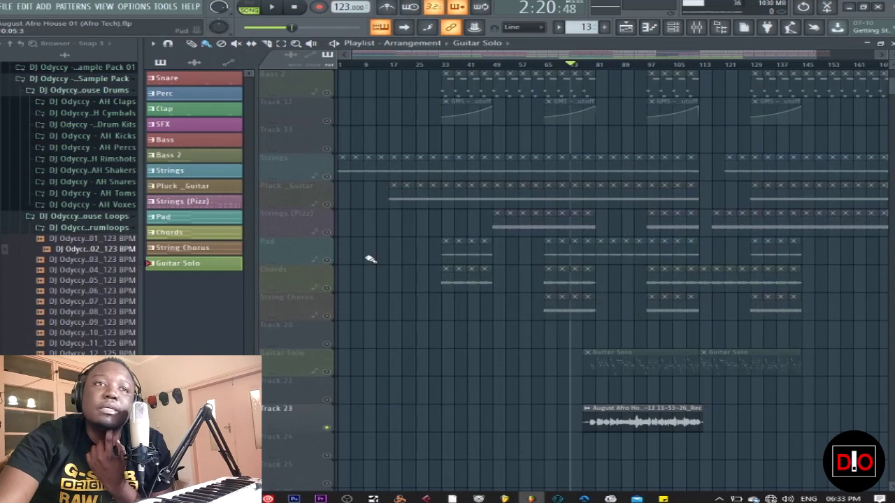
pyautogui.click(327, 176)
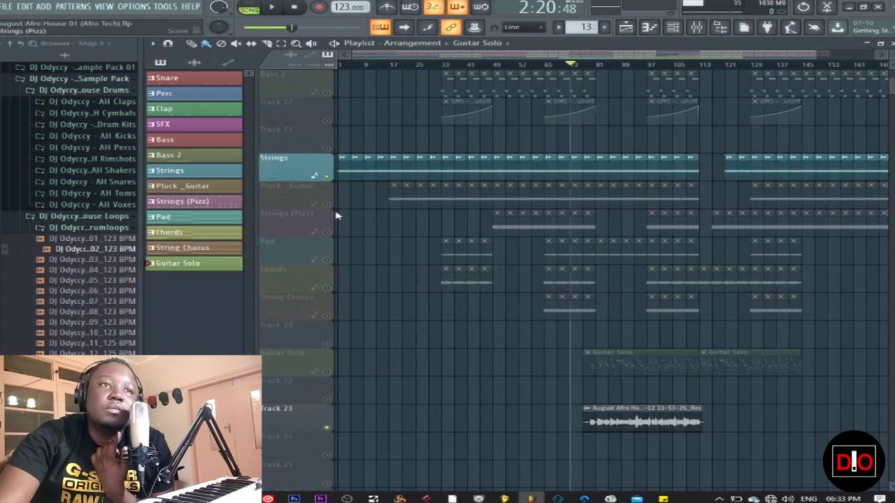
pyautogui.click(326, 204)
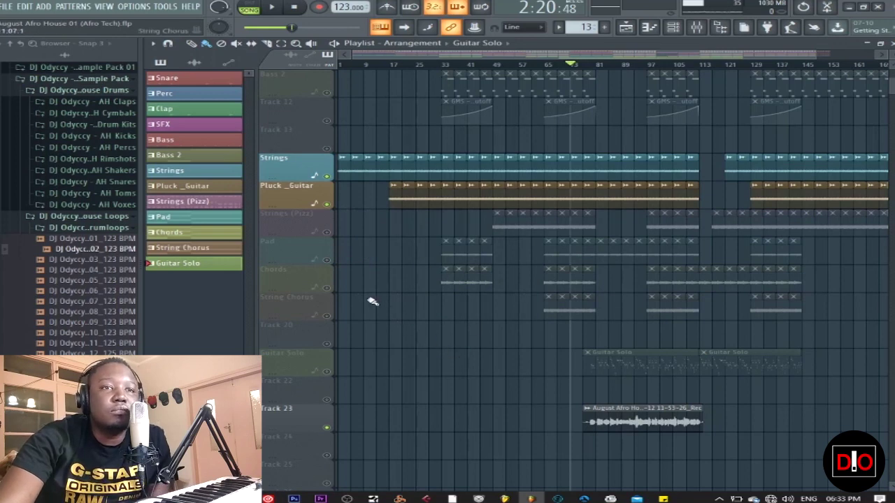
pyautogui.click(327, 288)
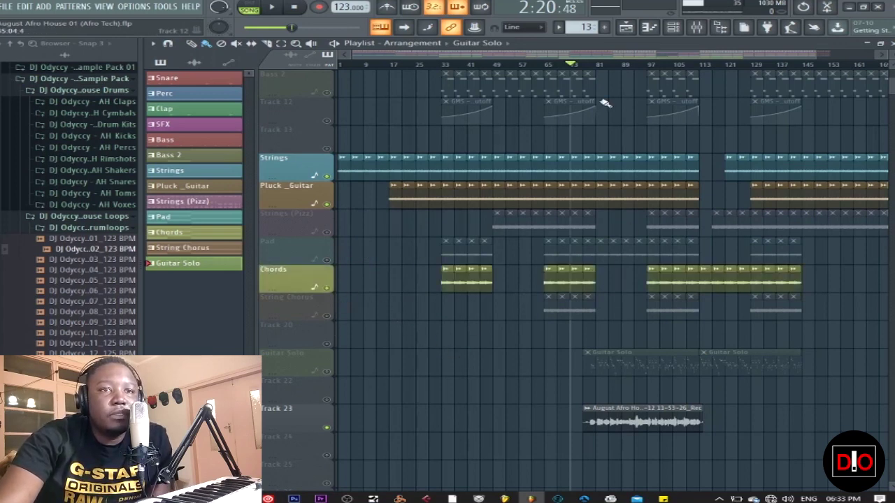
# Play the song from bar 81, switching the Chords track off and on and muting the Pluck _Guitar track.
pyautogui.click(597, 66)
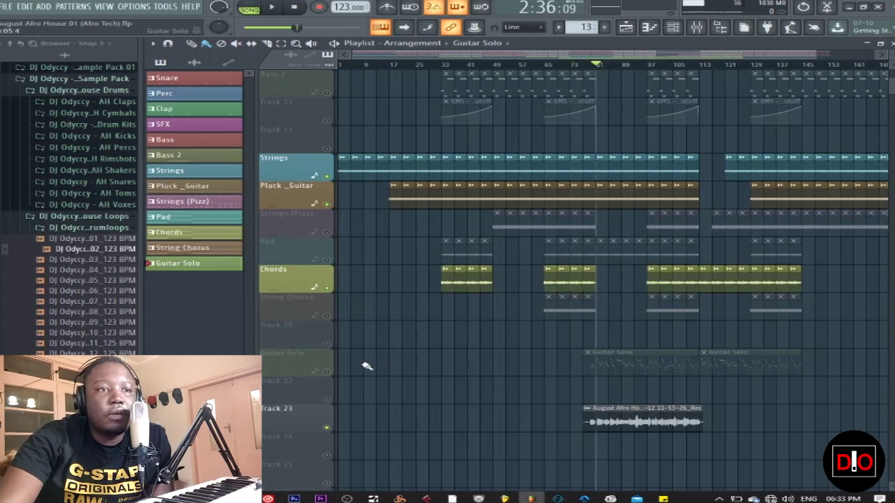
pyautogui.click(273, 9)
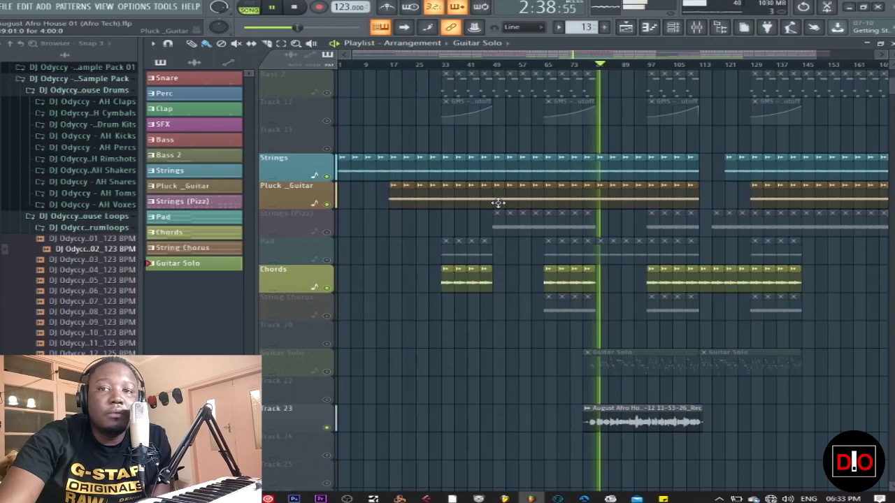
pyautogui.click(328, 288)
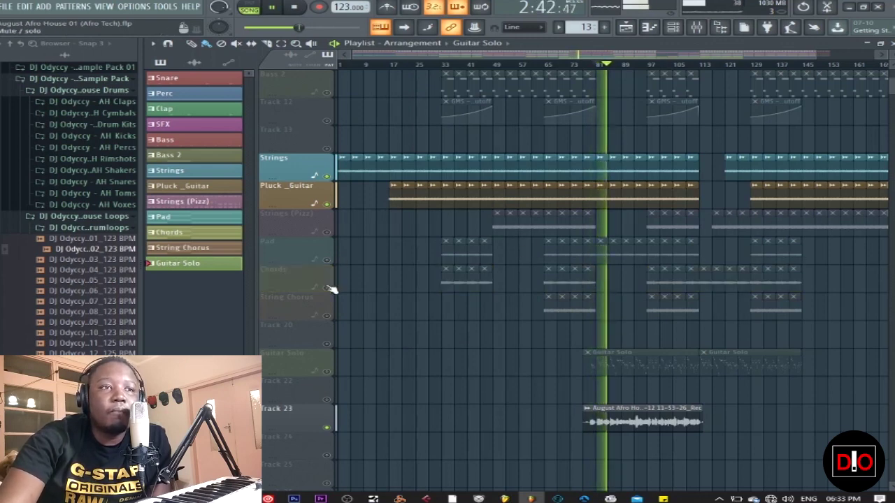
pyautogui.click(327, 288)
pyautogui.click(328, 203)
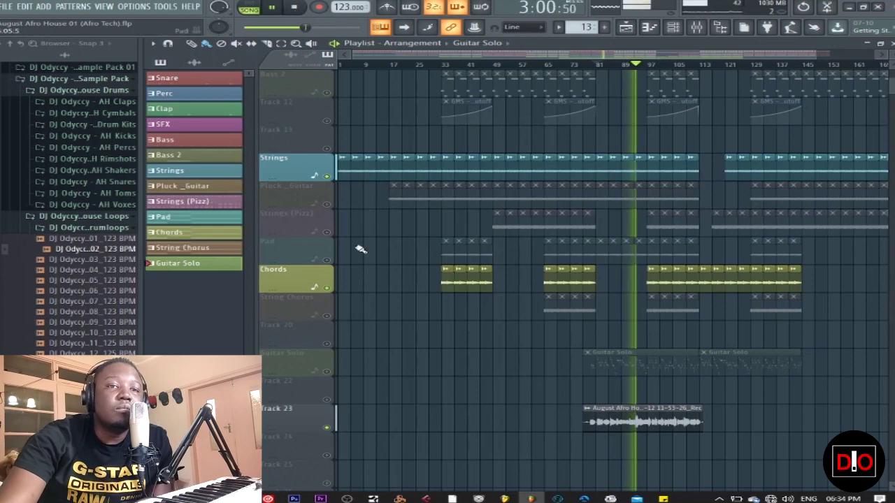
# Unmute the Guitar Solo track, listen to it with the Track 23 recording, stop playback, and toggle Track 23's mute off and on.
pyautogui.click(332, 378)
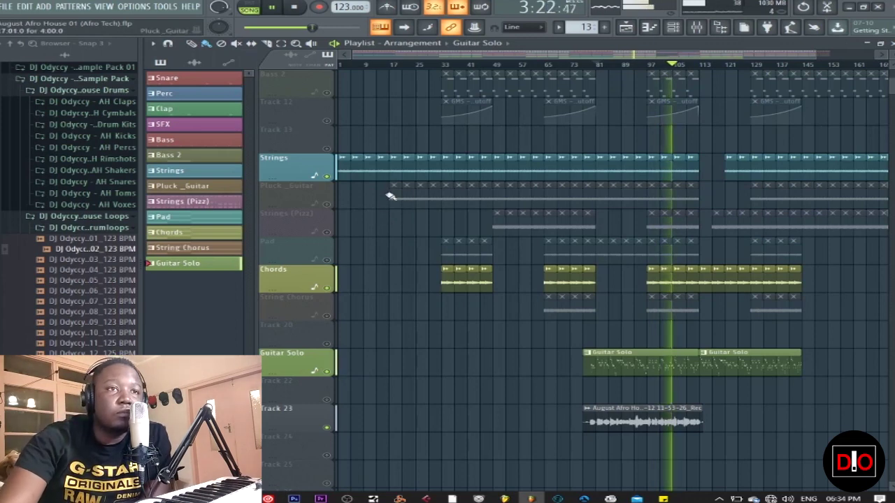
pyautogui.click(300, 7)
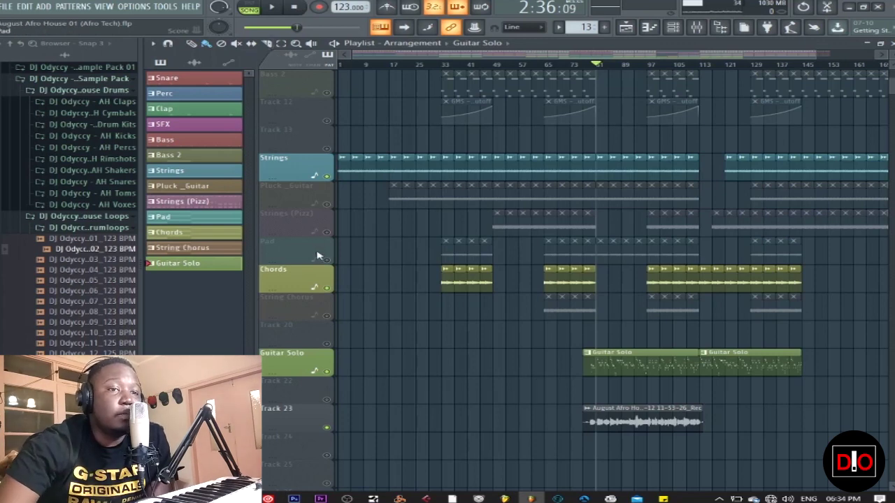
pyautogui.click(327, 426)
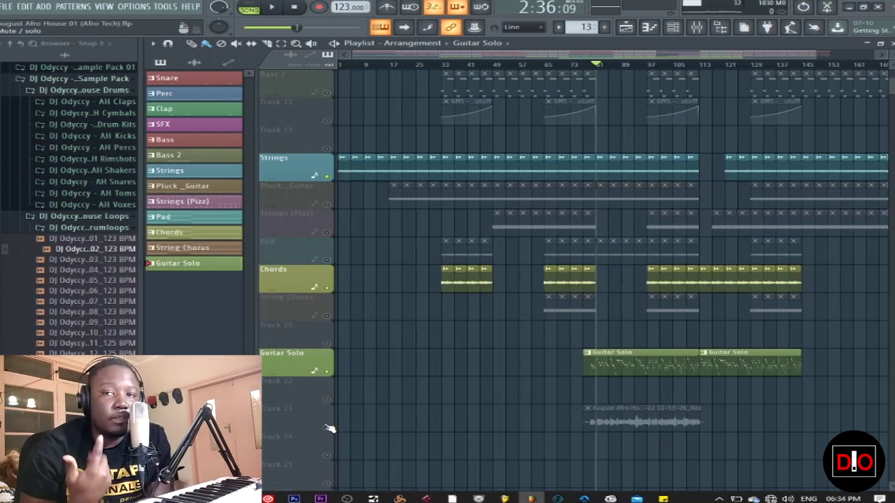
pyautogui.click(329, 426)
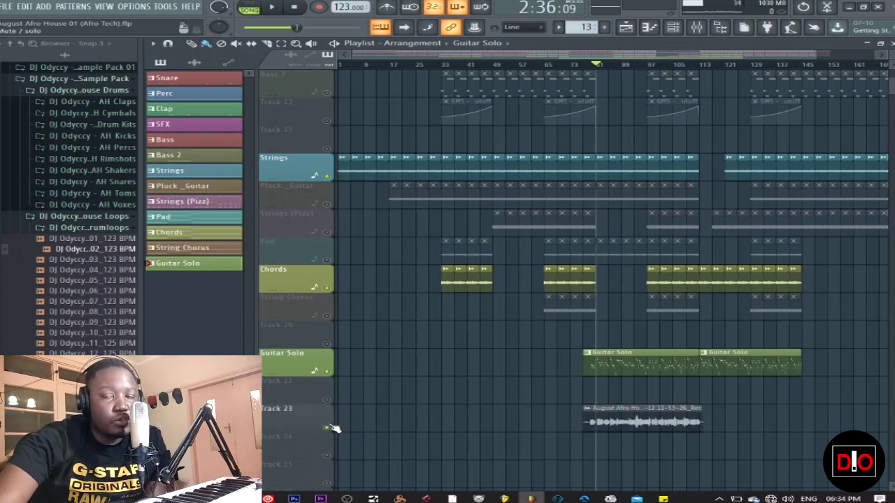
# Open the recorded audio clip on Track 23 and load its waveform in the Edison audio editor.
pyautogui.doubleClick(656, 421)
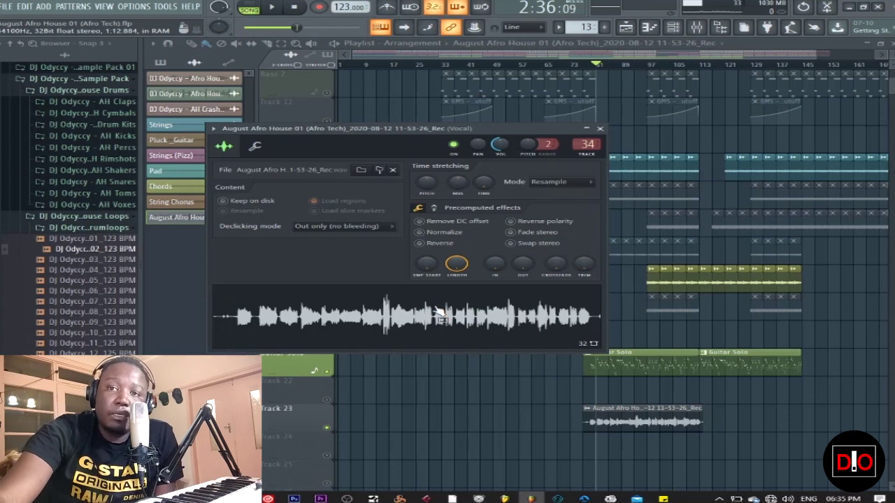
pyautogui.rightClick(437, 311)
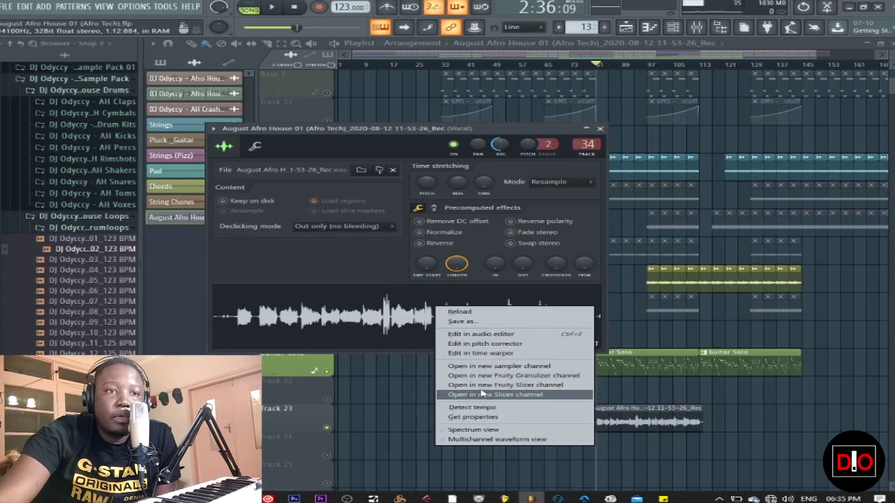
pyautogui.click(481, 336)
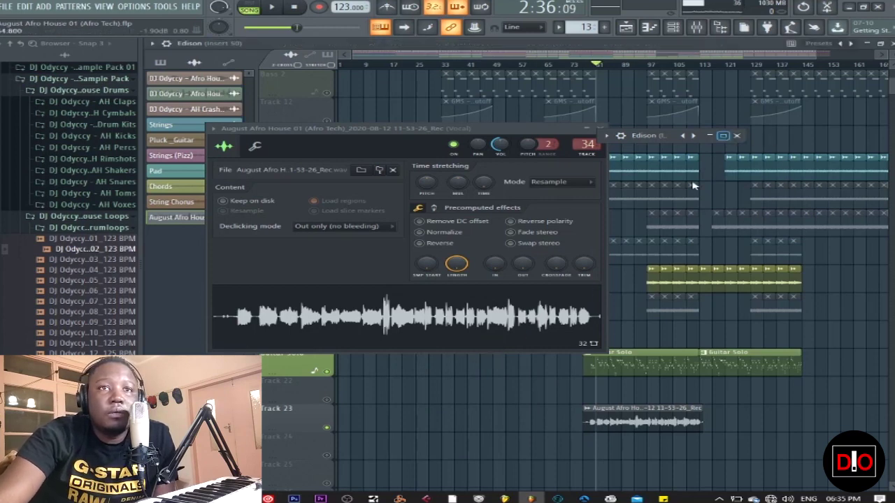
# Reposition and enlarge the Edison window to fill most of the workspace, showing the recording's waveform.
pyautogui.click(723, 136)
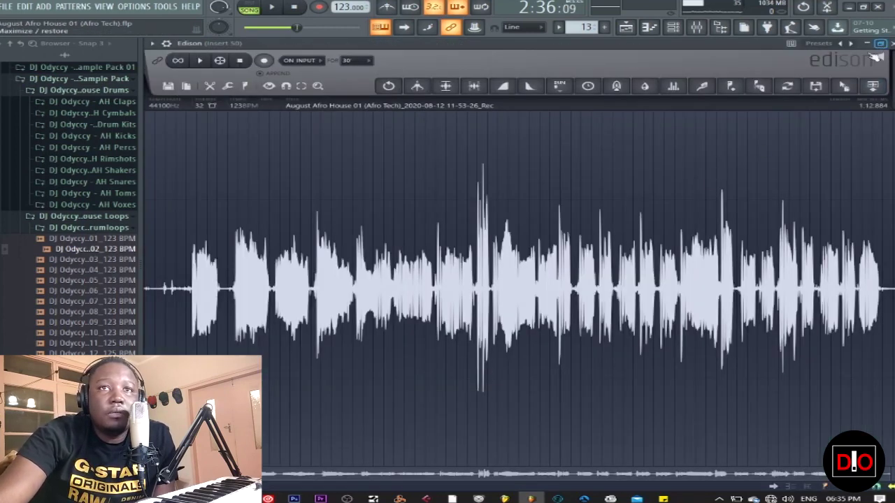
pyautogui.click(879, 45)
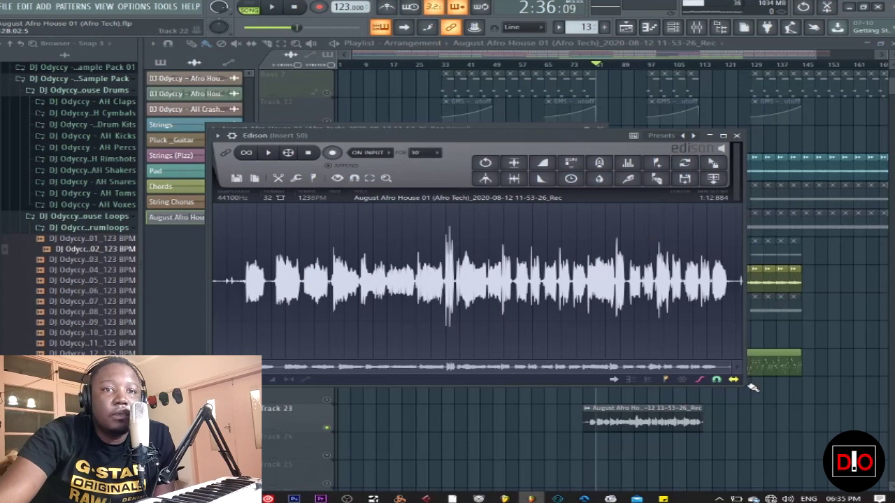
pyautogui.moveTo(746, 383); pyautogui.dragTo(873, 446)
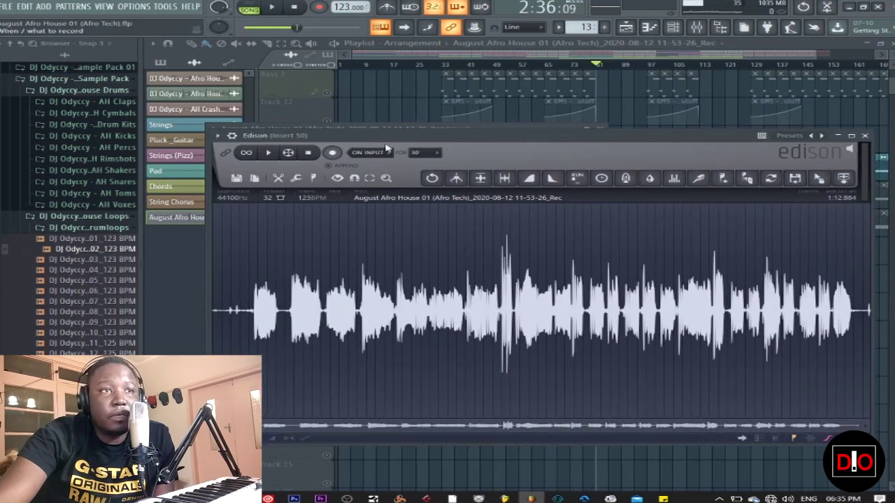
pyautogui.moveTo(412, 128); pyautogui.dragTo(382, 78)
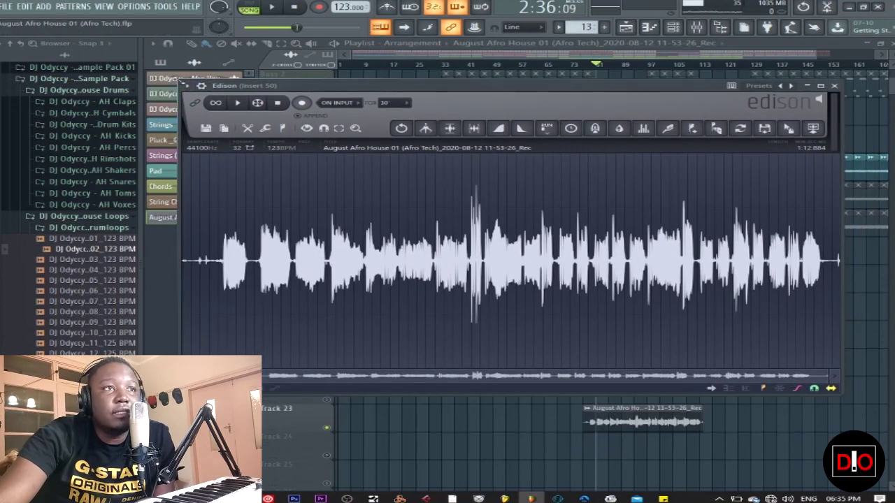
pyautogui.moveTo(181, 79); pyautogui.dragTo(155, 63)
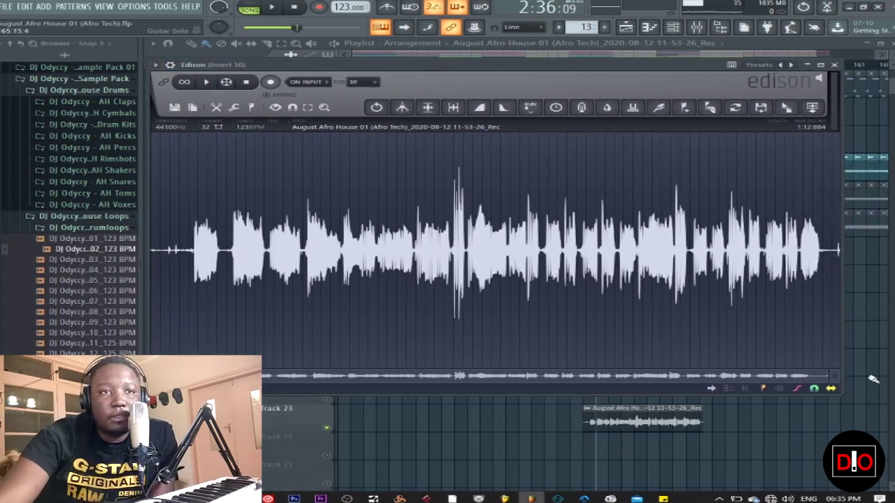
pyautogui.moveTo(842, 391); pyautogui.dragTo(882, 419)
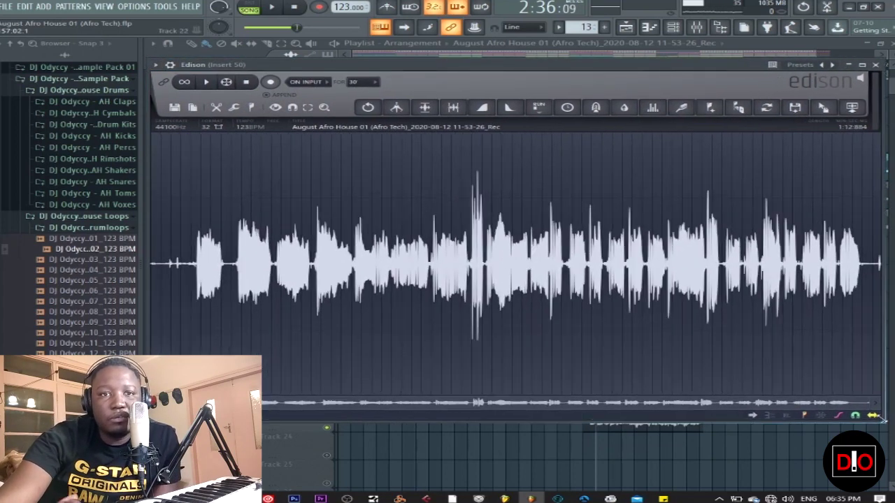
# View Edison's File options without choosing any and move the Edison window aside to reveal the playlist.
pyautogui.rightClick(409, 236)
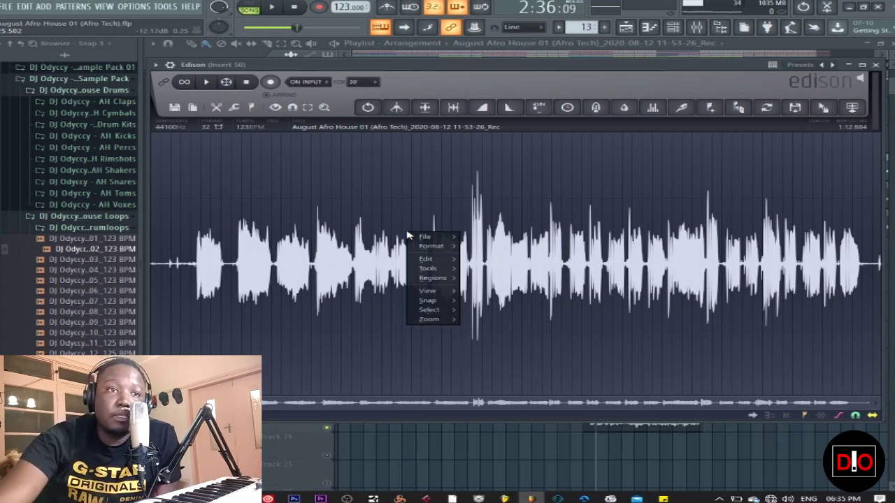
pyautogui.click(414, 236)
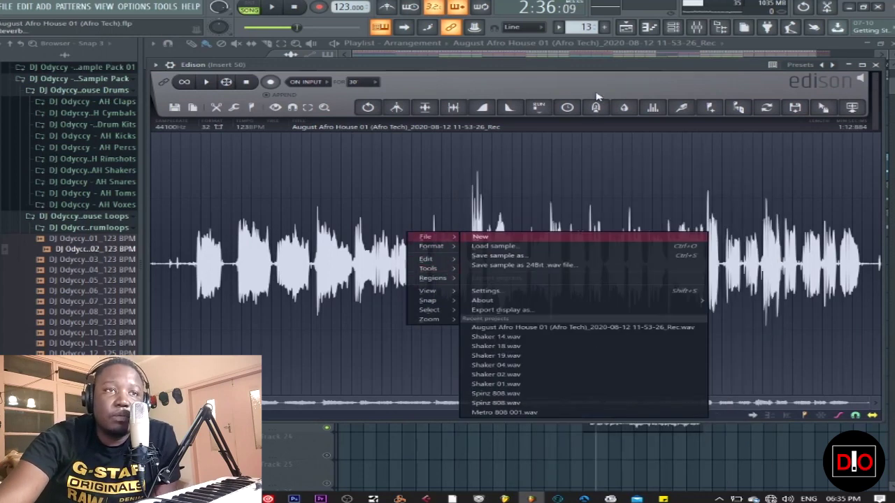
pyautogui.moveTo(555, 68); pyautogui.dragTo(644, 125)
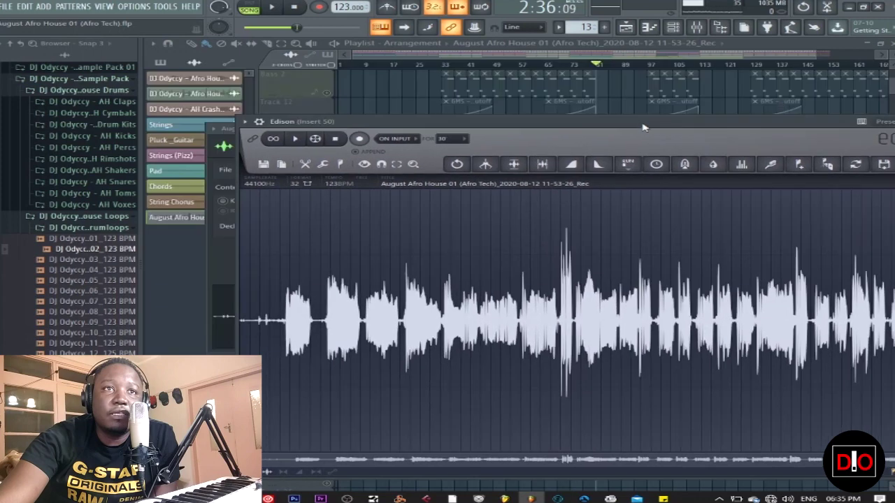
# Shrink the playlist window, bring up the channel rack, show its Unsorted channels and select the RealLPC channel.
pyautogui.click(880, 44)
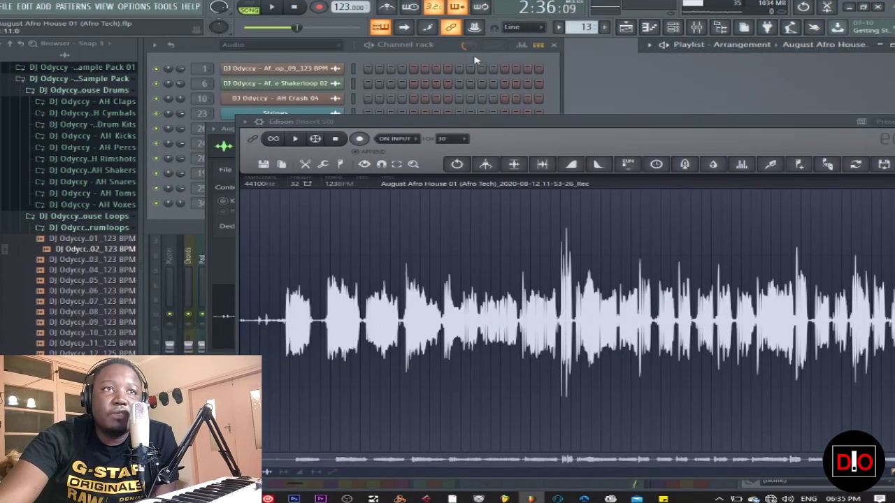
pyautogui.click(475, 62)
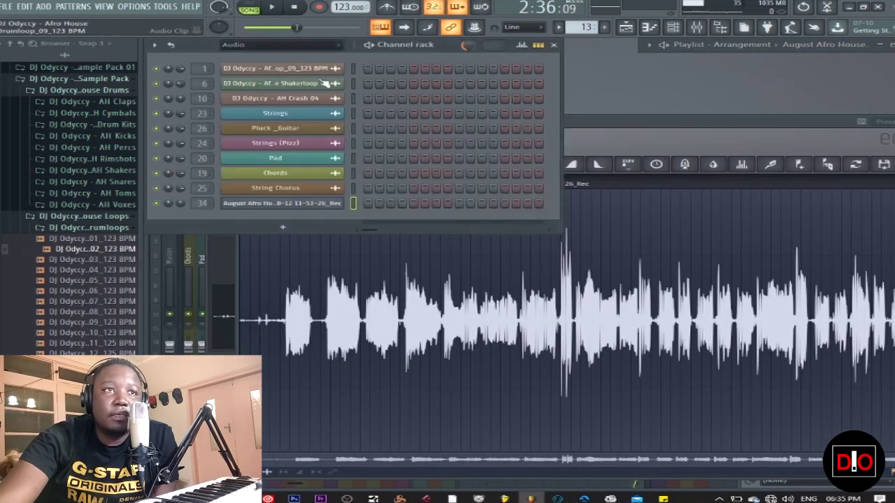
pyautogui.click(294, 227)
pyautogui.click(209, 221)
pyautogui.click(280, 44)
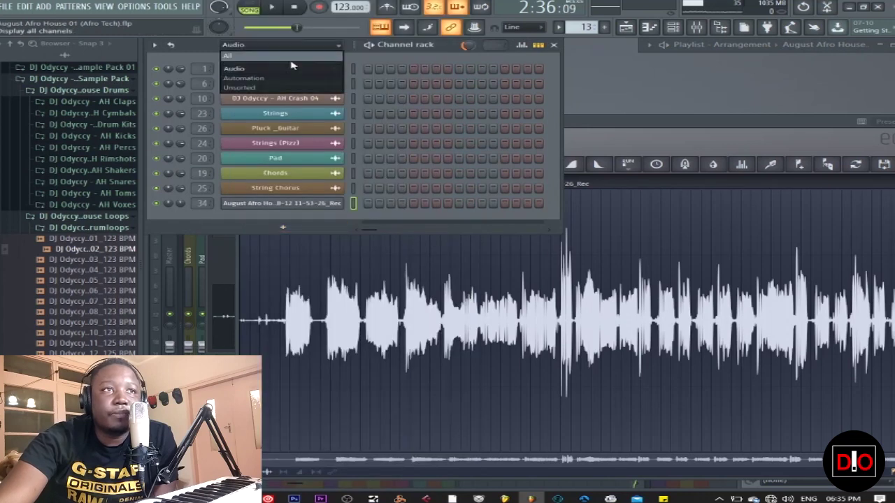
pyautogui.click(258, 90)
pyautogui.click(354, 383)
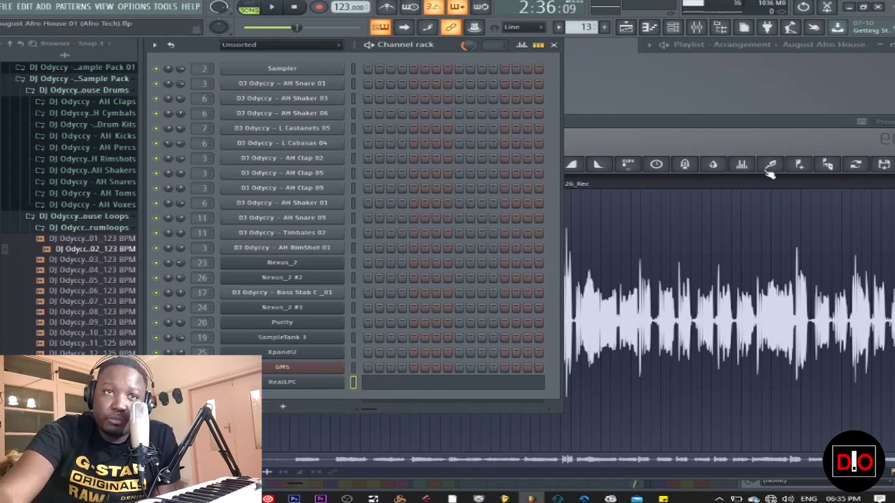
# Bring the Edison window forward, reposition it, and view the Convert to score and dump to piano roll option without running it.
pyautogui.click(694, 123)
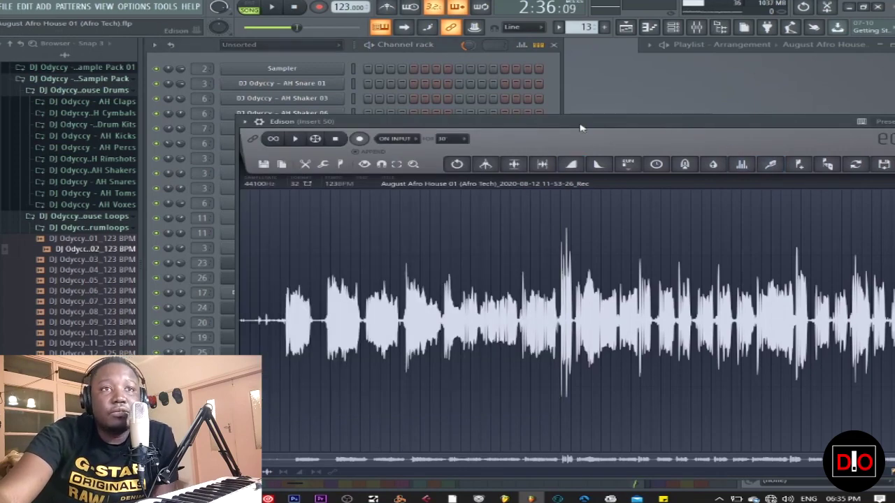
pyautogui.moveTo(585, 122); pyautogui.dragTo(532, 84)
pyautogui.moveTo(632, 84); pyautogui.dragTo(541, 83)
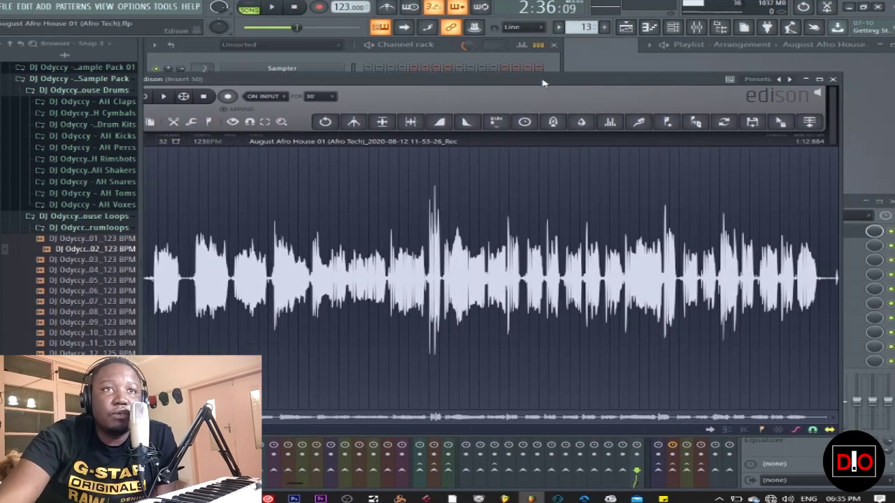
pyautogui.rightClick(428, 266)
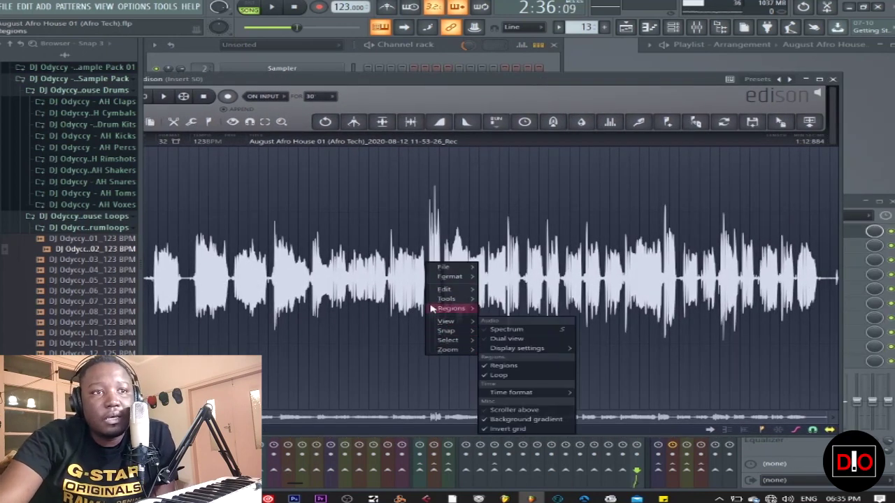
pyautogui.moveTo(451, 298)
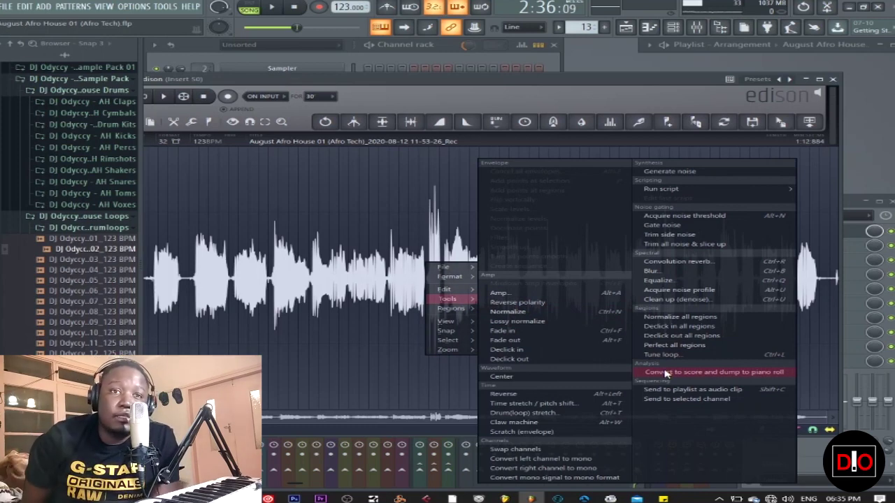
pyautogui.click(594, 88)
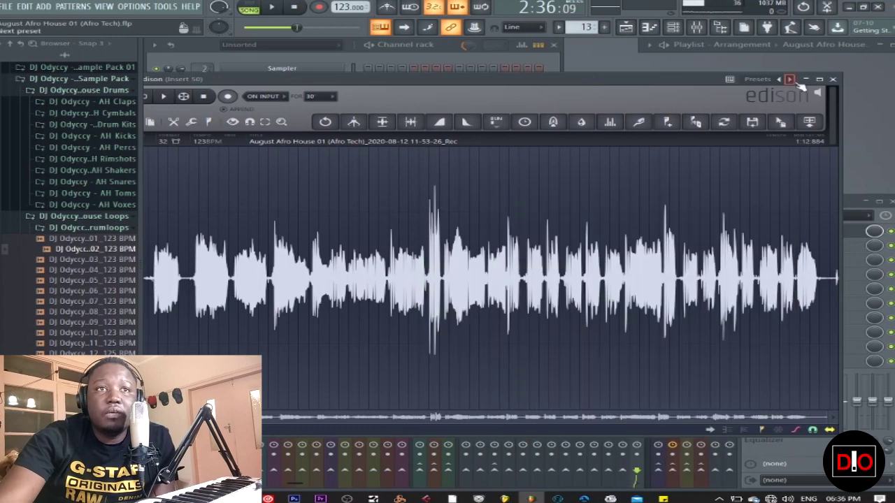
# Close the Edison editor and bring the playlist back at full size to show the arrangement.
pyautogui.click(838, 79)
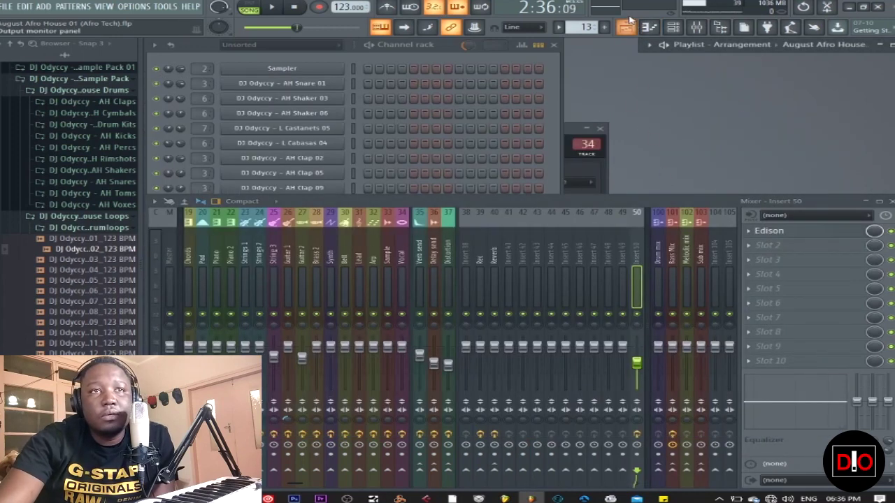
pyautogui.click(628, 26)
pyautogui.click(627, 28)
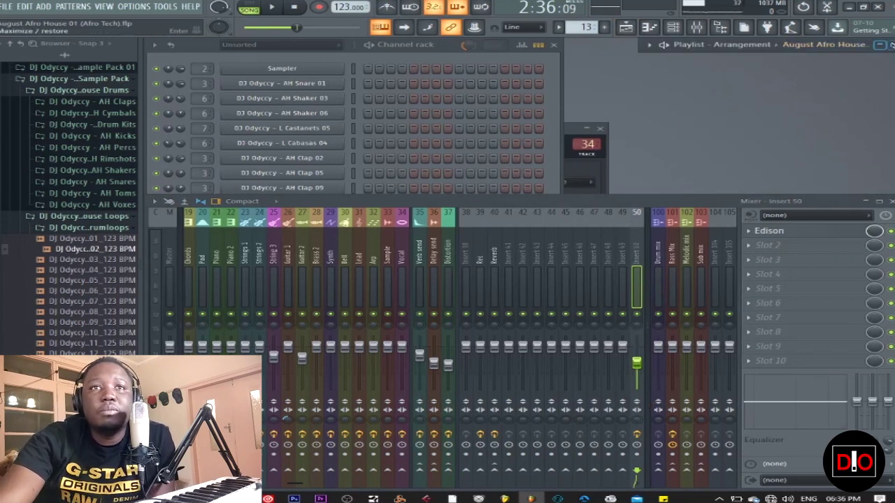
pyautogui.click(874, 44)
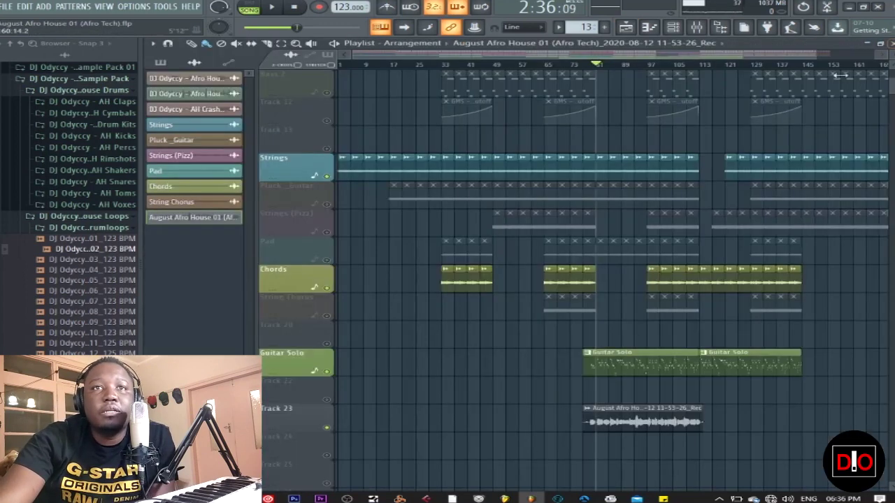
# View the Guitar Solo clip's RealLPC notes in the piano roll, close it and return to the playlist.
pyautogui.click(639, 374)
pyautogui.doubleClick(639, 375)
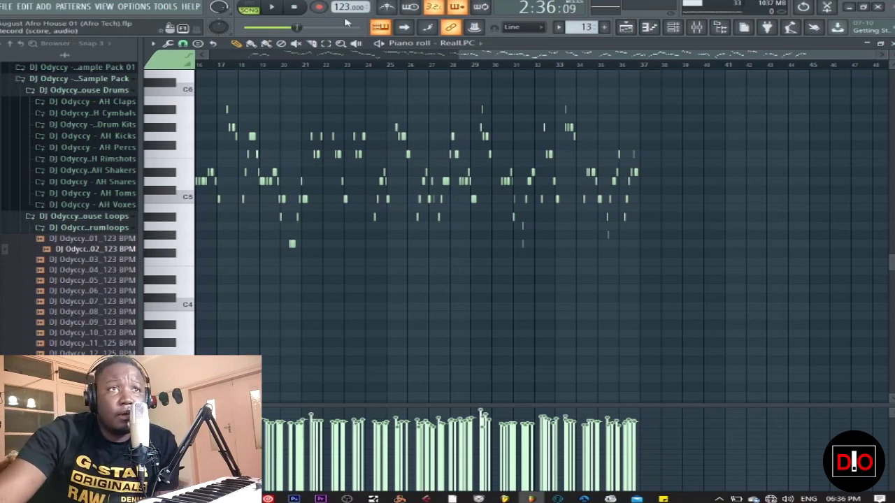
pyautogui.click(882, 42)
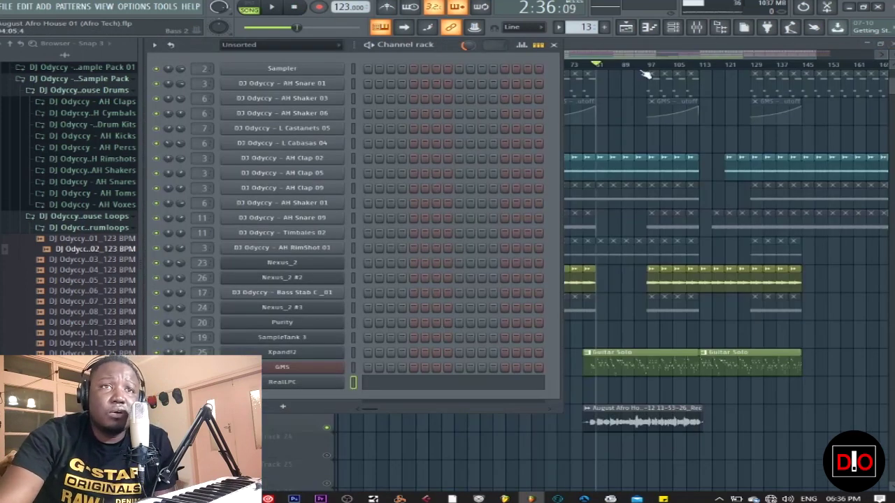
pyautogui.click(655, 48)
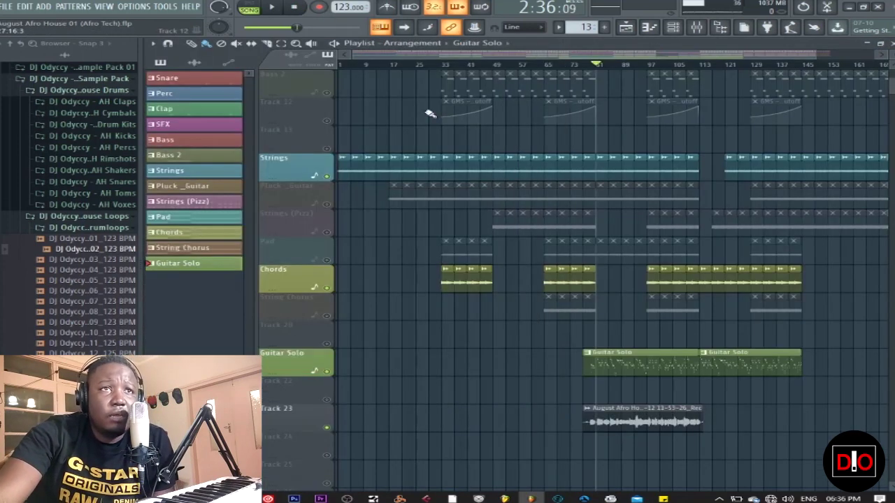